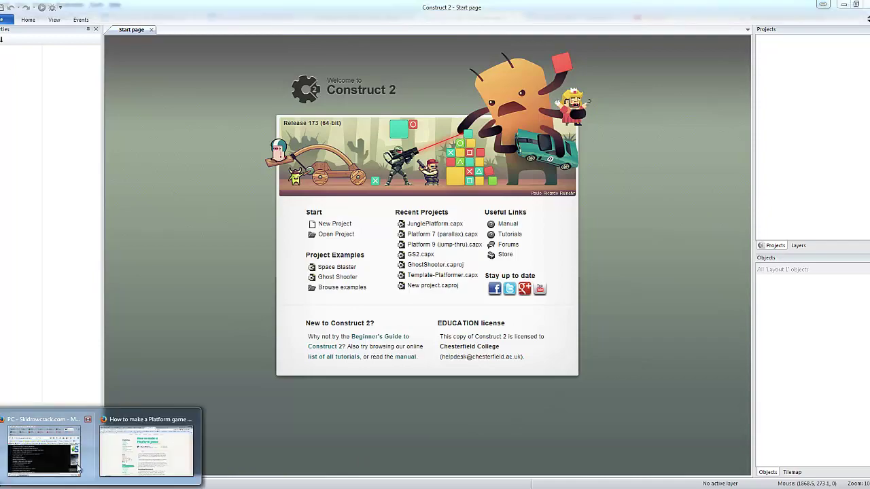
Step: Create a new empty project with default settings
left_click(146, 446)
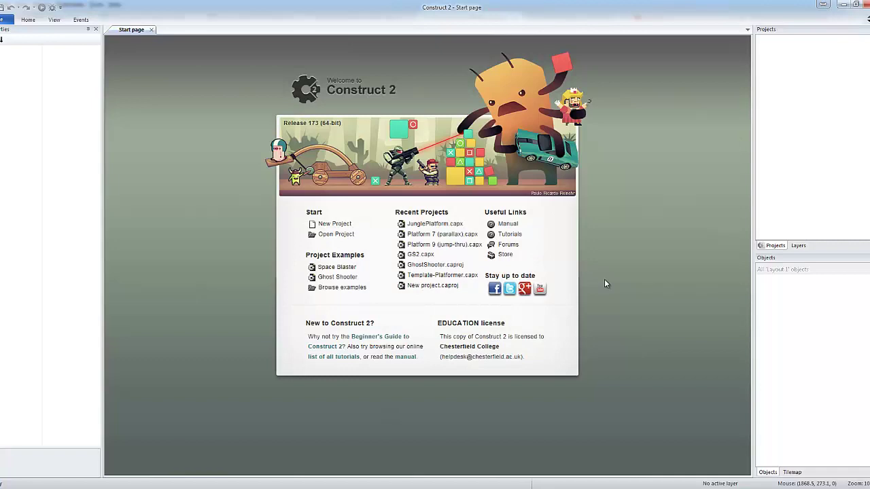
left_click(334, 224)
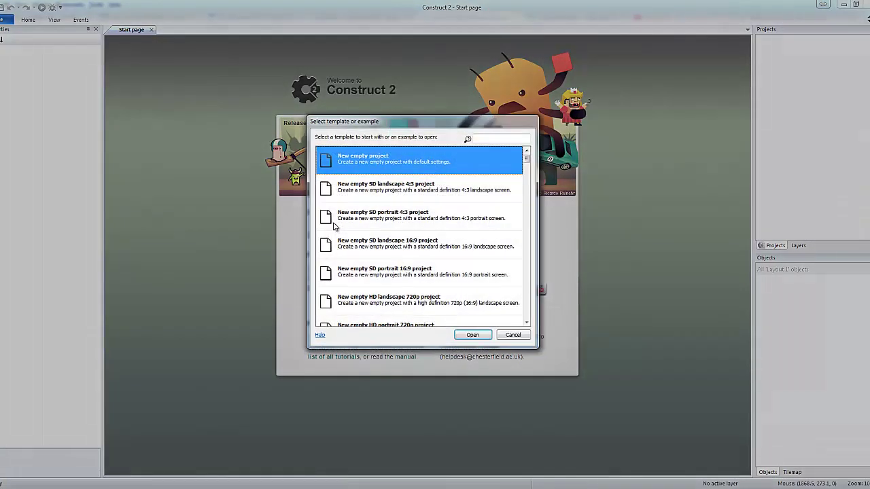
left_click(469, 335)
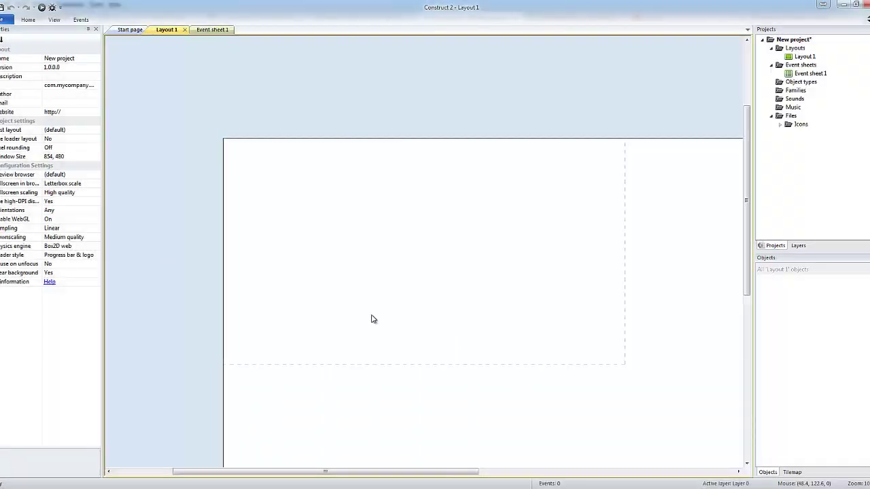
Step: Set the size of Layout 1 to 4000, 2048 pixels
left_click(129, 181)
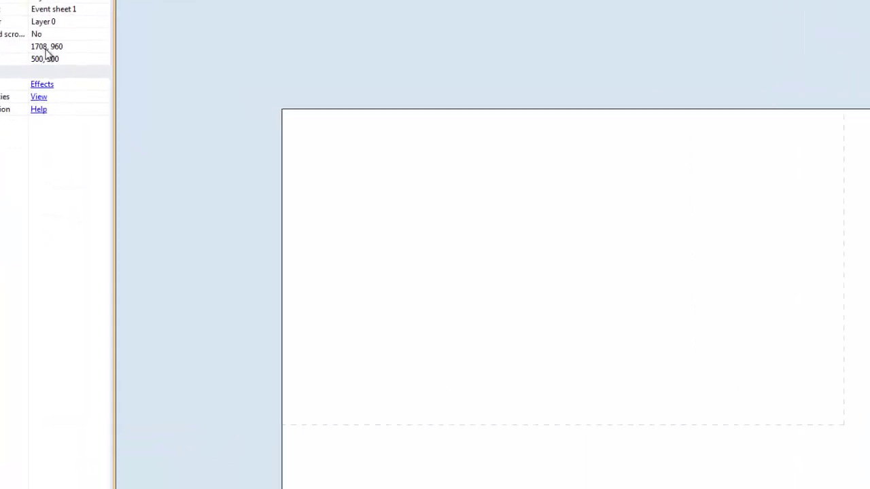
left_click(85, 48)
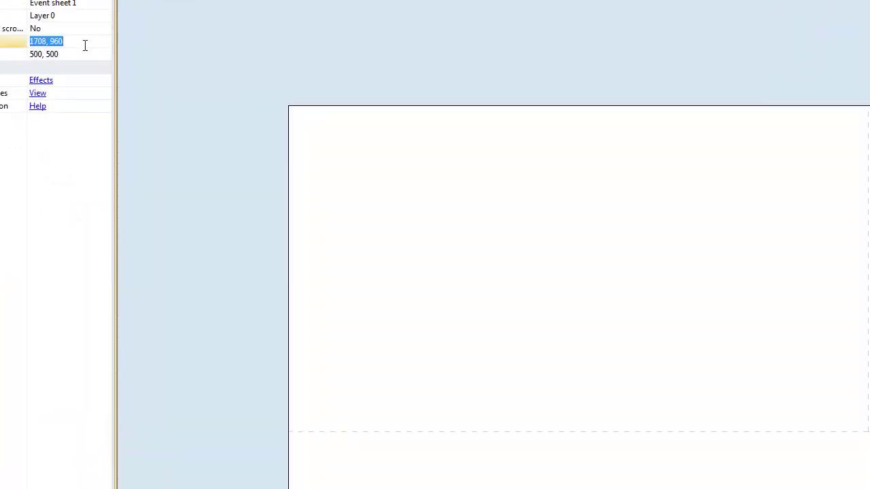
type("4000, 2048")
key("Return")
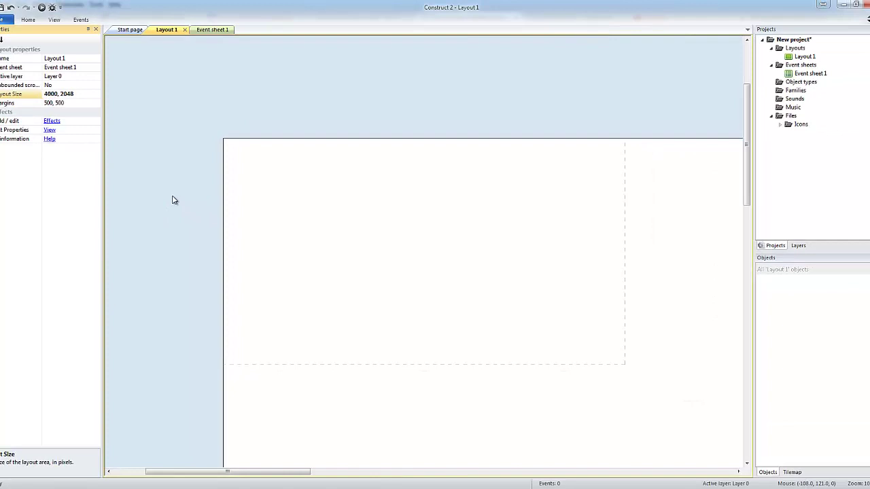
left_click(171, 214)
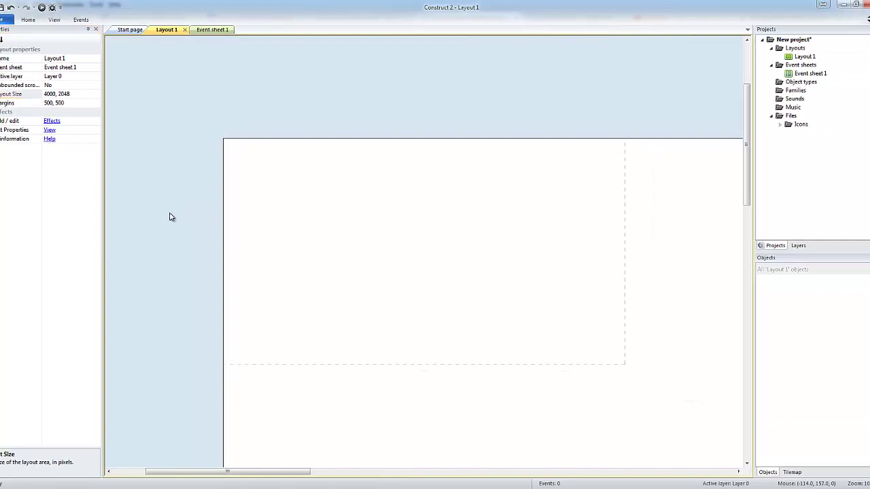
scroll(175, 212, "down", 4, "ctrl")
scroll(176, 212, "down", 3, "ctrl")
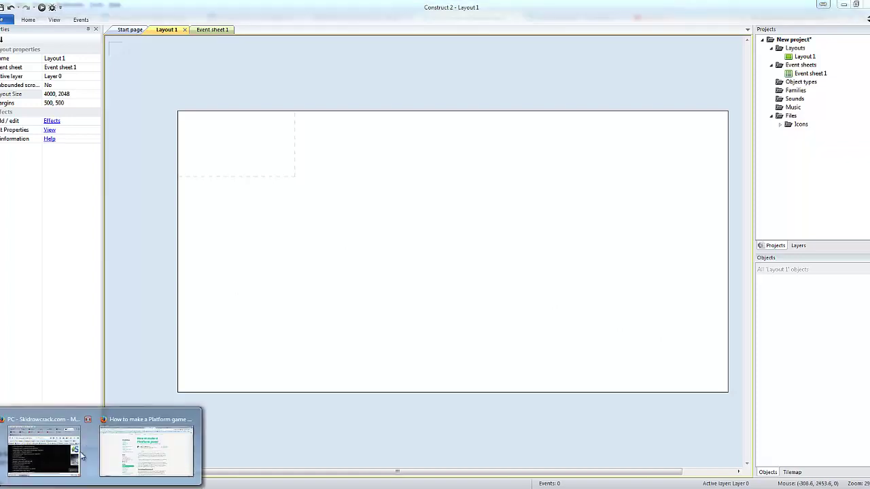
Step: Switch to the browser and read the platform game tutorial's instructions on sizing the layout and adding a tiled background
left_click(146, 444)
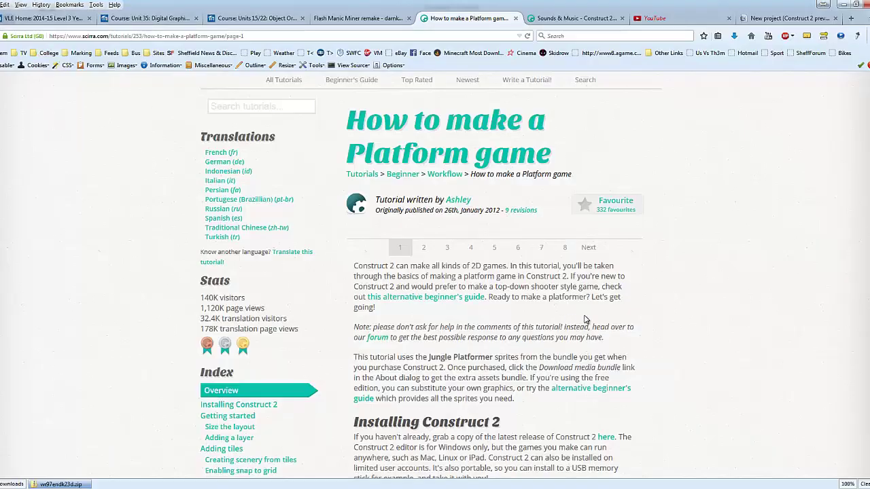
scroll(583, 313, "down", 3)
scroll(578, 293, "down", 3)
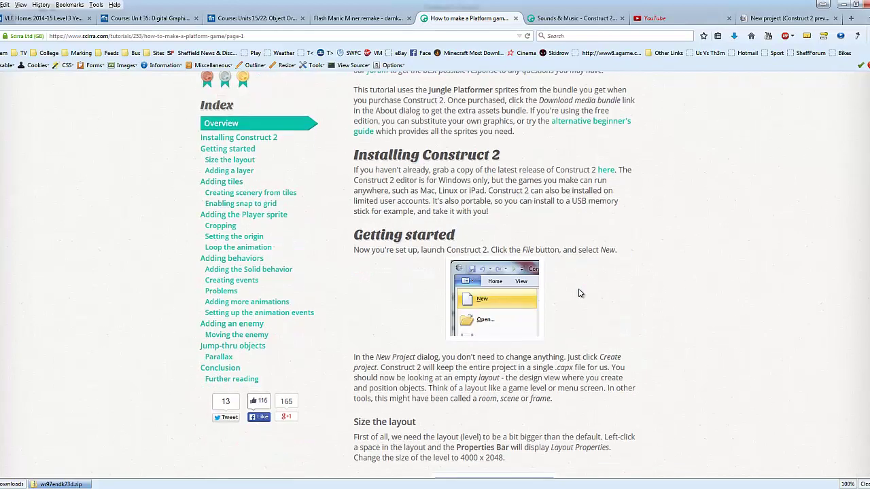
scroll(579, 293, "down", 5)
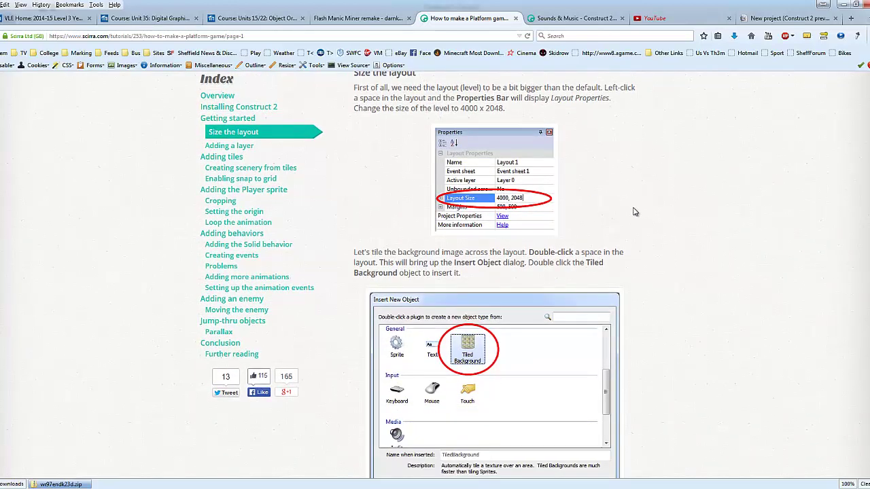
scroll(633, 212, "down", 4)
scroll(634, 212, "down", 5)
scroll(656, 225, "down", 5)
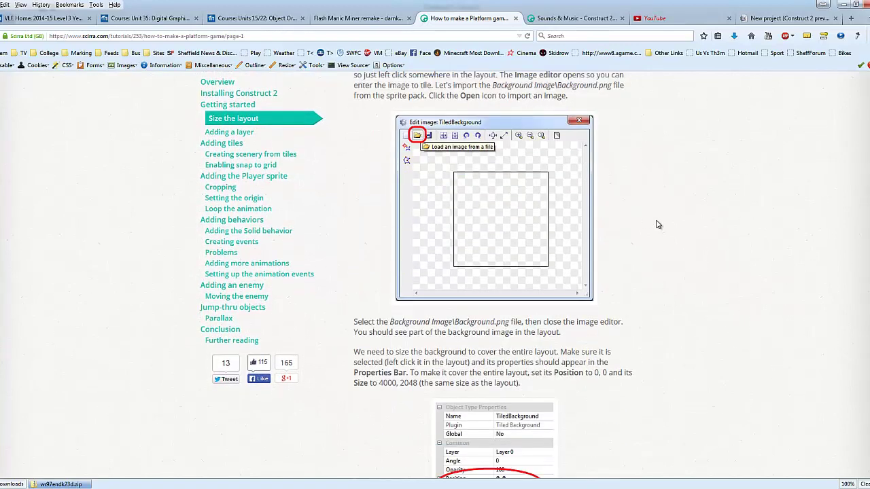
scroll(657, 225, "down", 4)
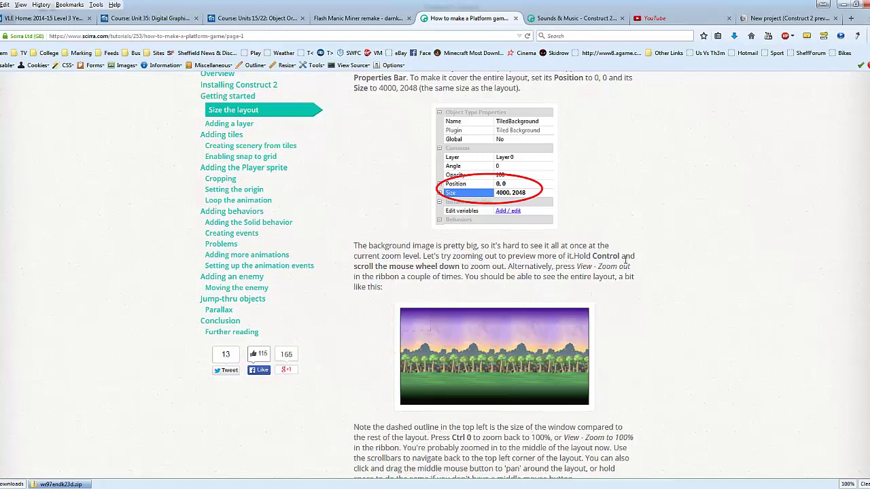
scroll(625, 259, "up", 3)
scroll(626, 263, "up", 7)
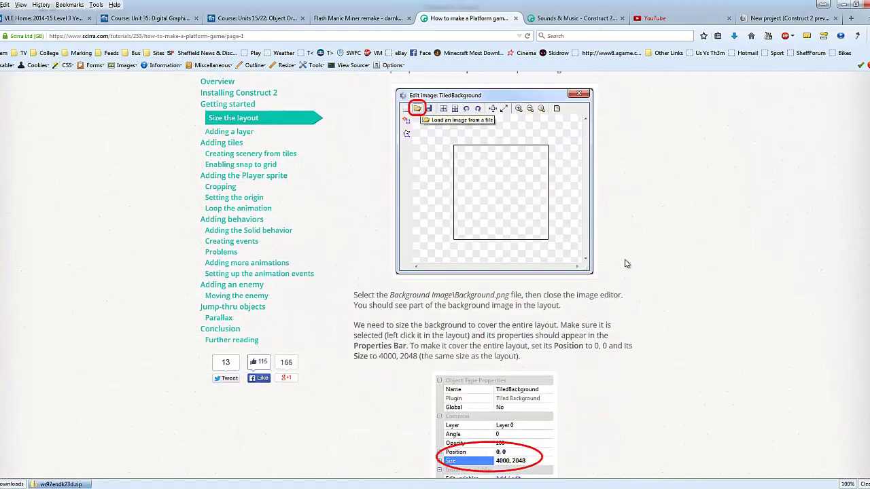
scroll(626, 264, "down", 4)
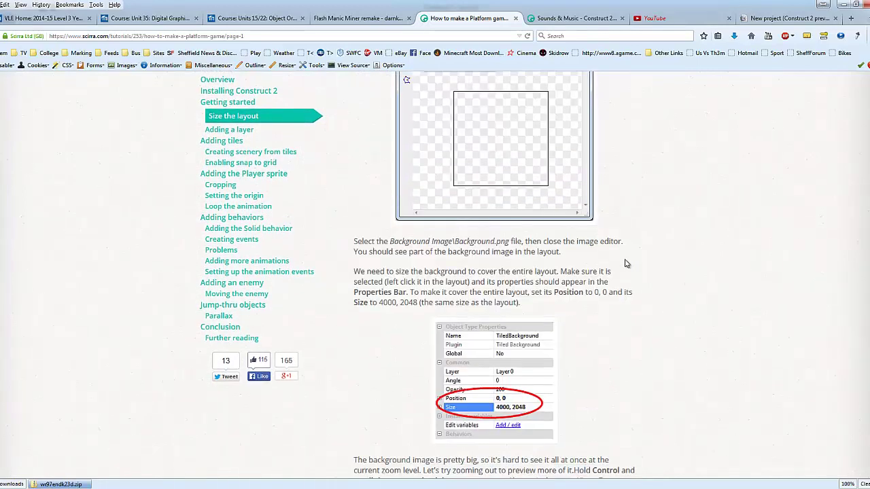
scroll(624, 263, "down", 4)
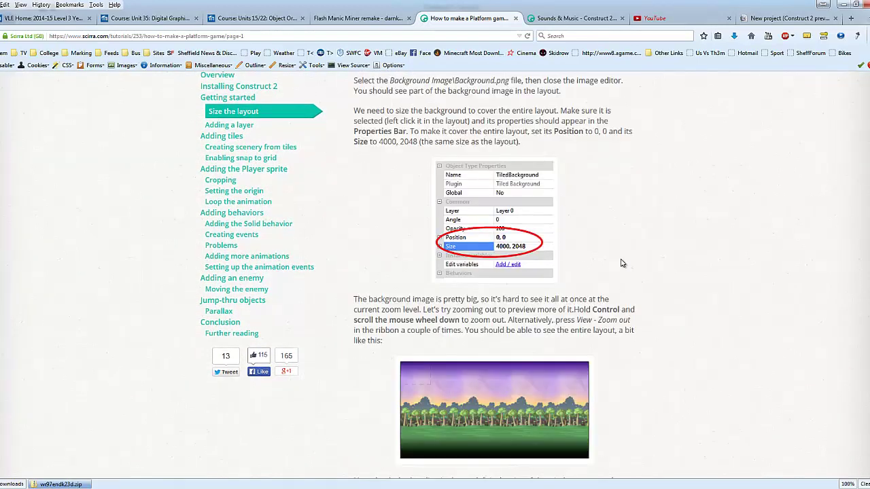
scroll(621, 263, "down", 3)
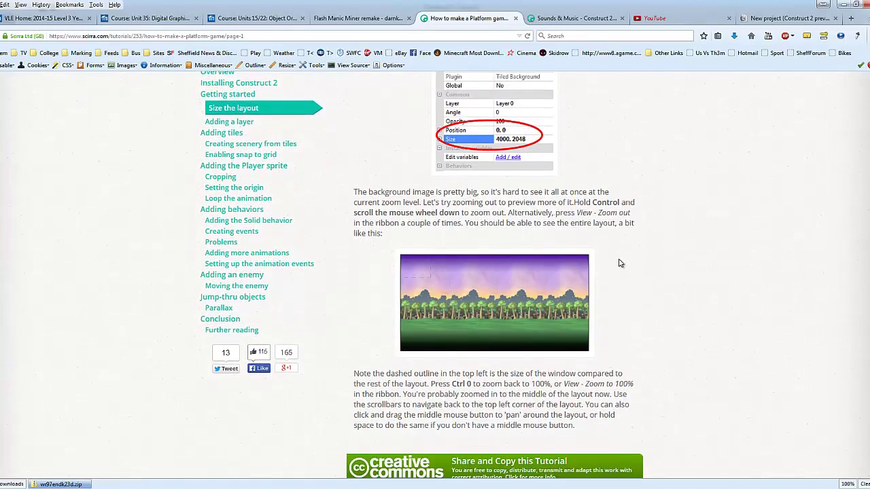
scroll(618, 263, "up", 1)
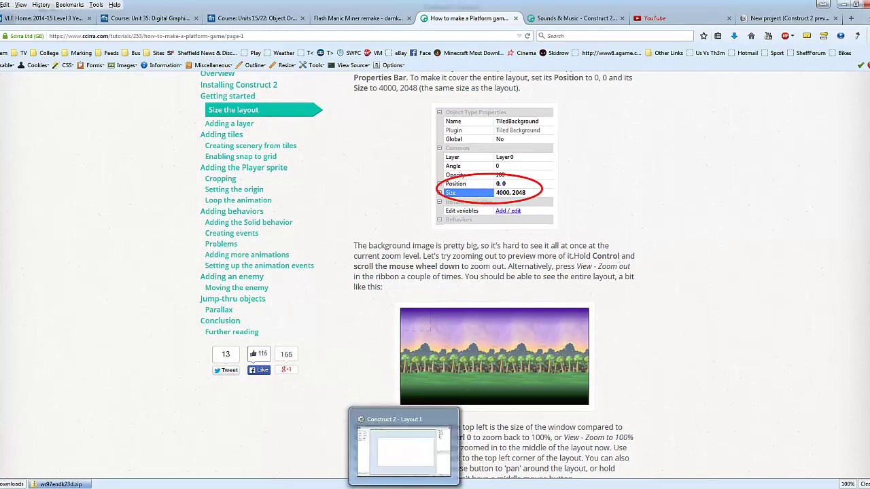
Step: Switch back to Construct 2 and insert a Tiled Background object into the layout
left_click(403, 487)
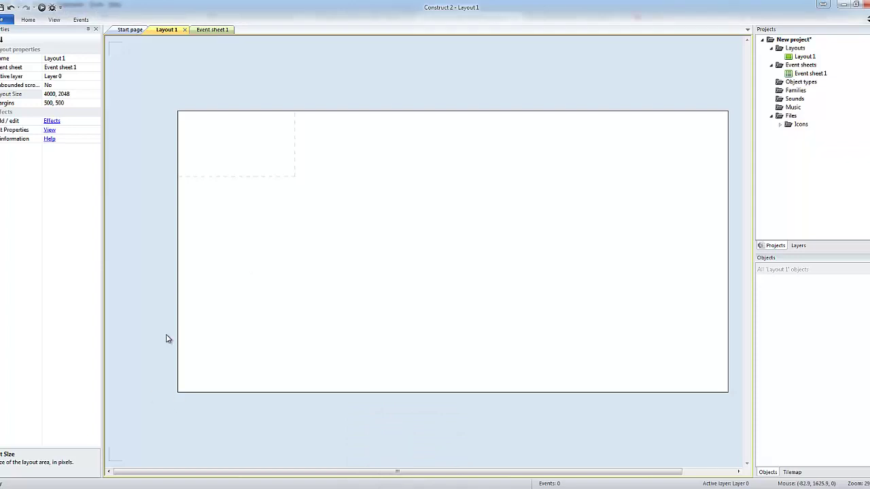
double_click(295, 217)
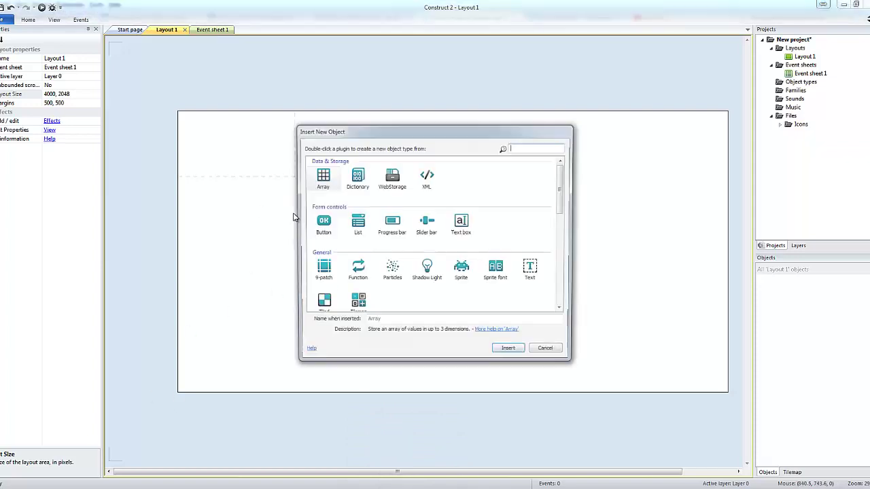
left_click(325, 303)
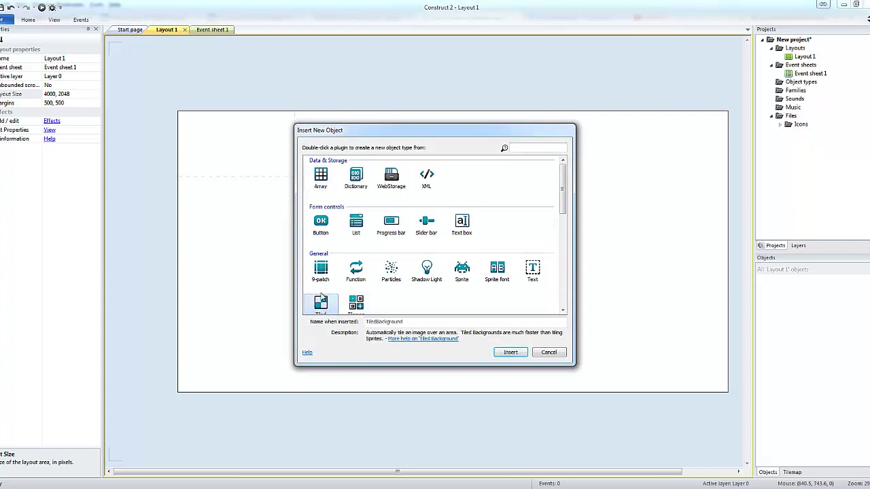
left_click_drag(564, 201, 565, 215)
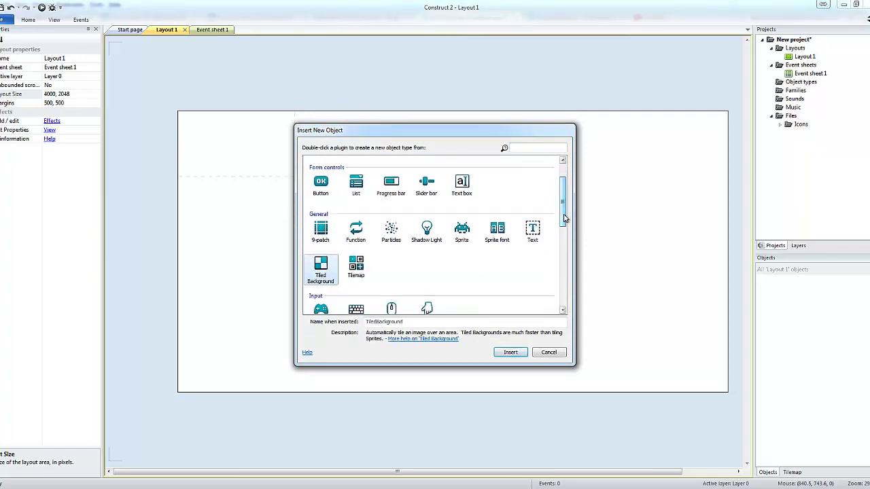
left_click(510, 352)
left_click(246, 221)
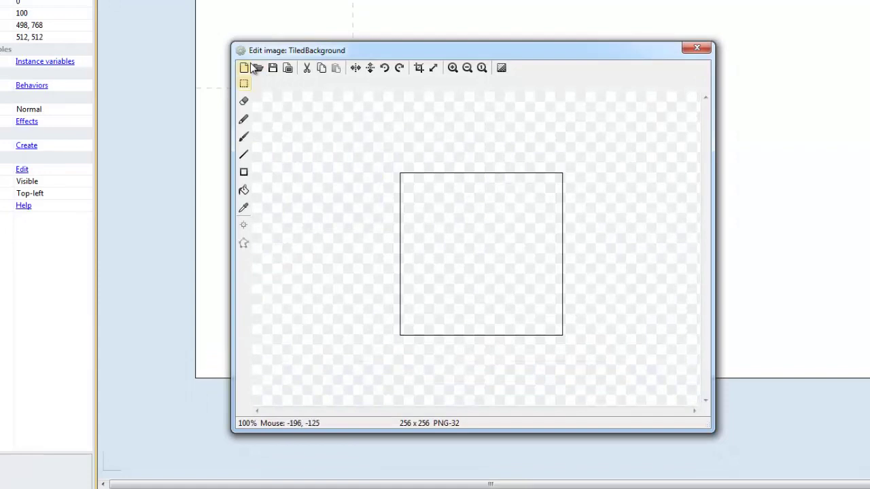
Step: Load Background.png from the Jungle Platformer's Background Image folder as the tiled background's image and close the image editor
left_click(258, 68)
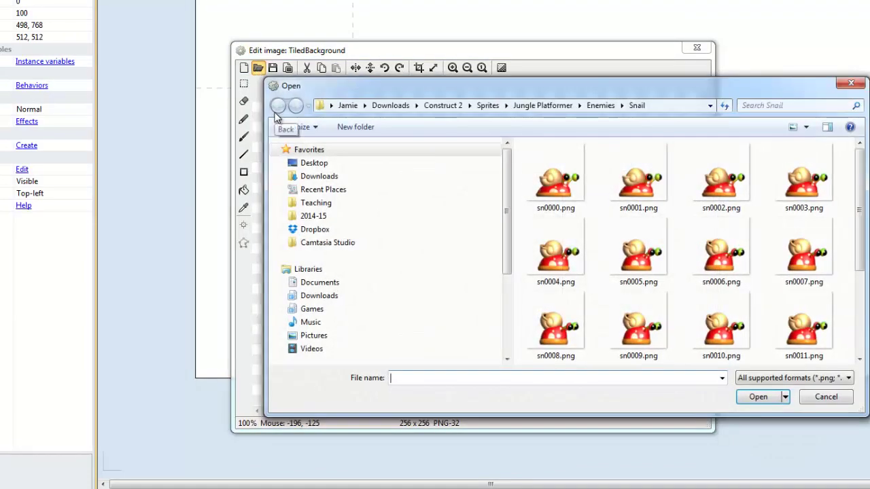
left_click(537, 107)
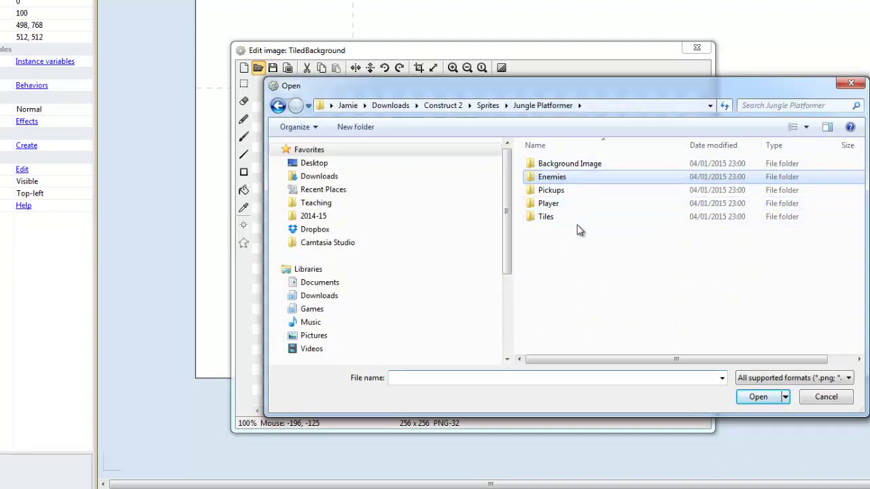
double_click(565, 165)
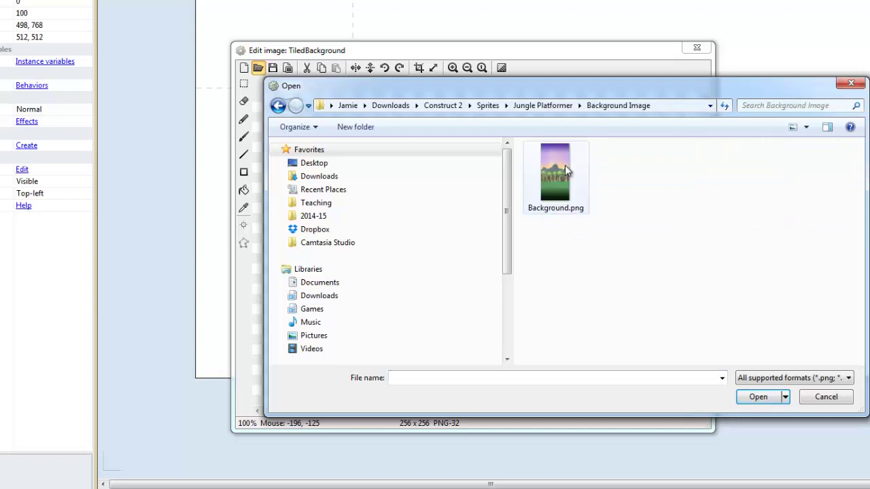
left_click(565, 170)
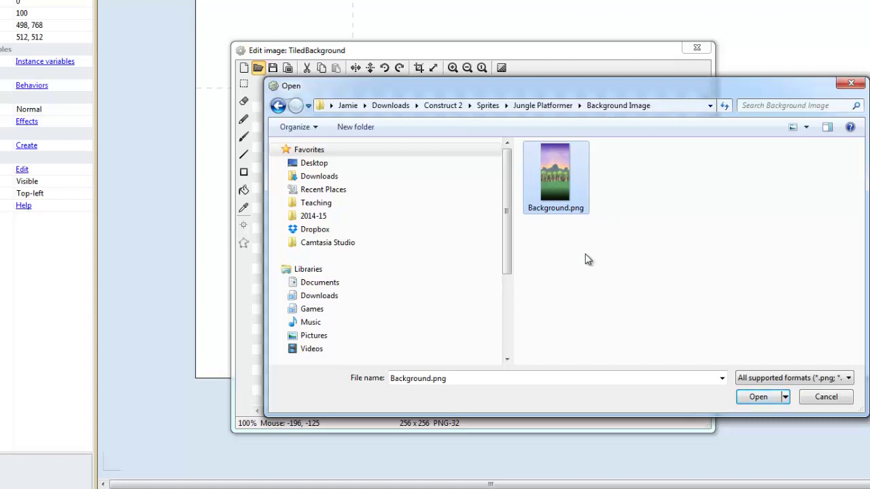
left_click(758, 397)
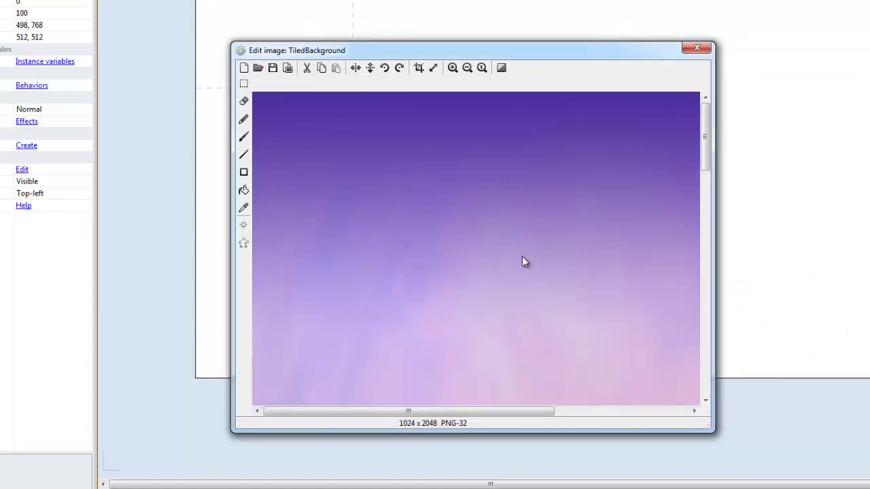
left_click(696, 48)
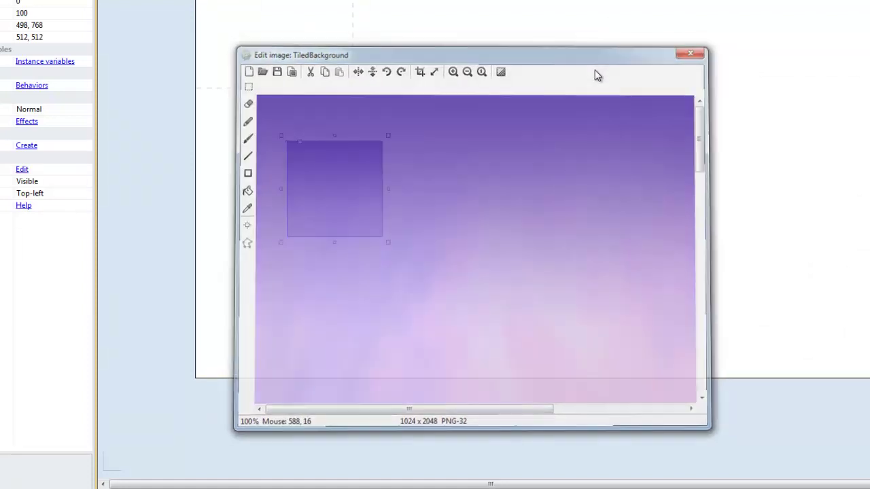
Step: Set the tiled background's position to 0, 0 and its size to 4000, 2048
left_click_drag(318, 205, 228, 65)
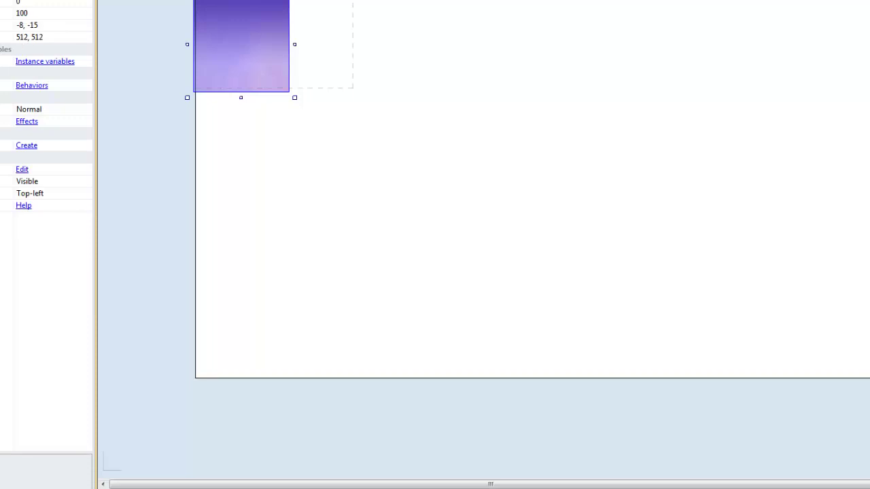
left_click(39, 26)
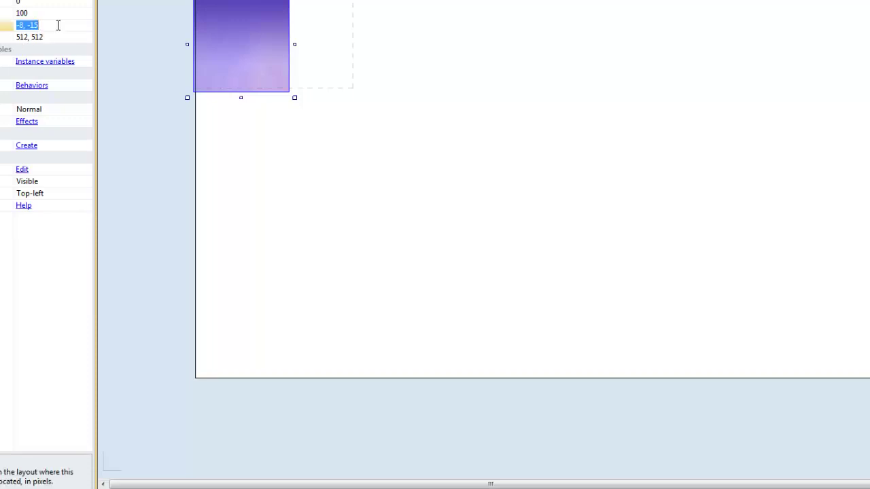
type("0, 0")
key("Return")
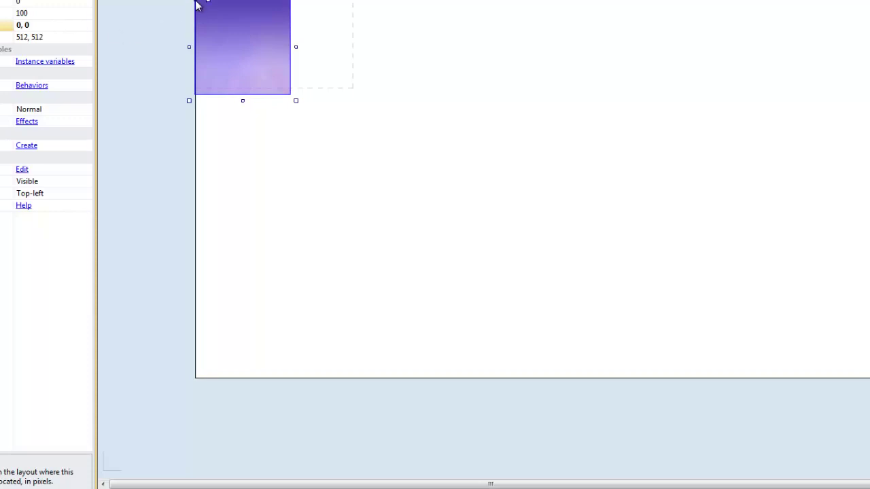
left_click(35, 37)
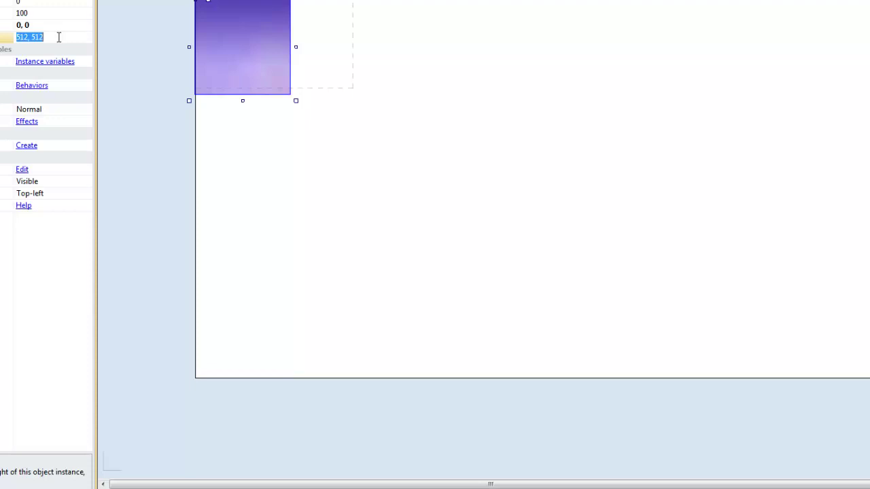
type("4000, 2048")
key("Return")
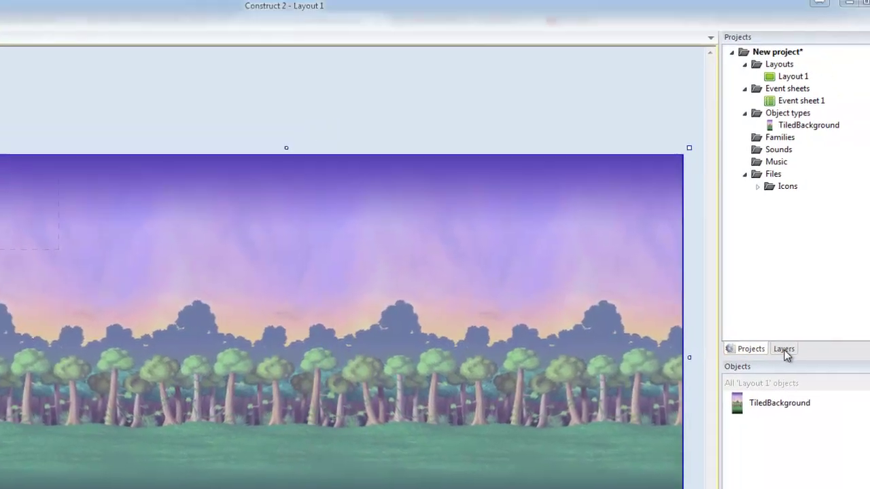
Step: Rename the layout's existing layer, Layer 0, as Background
left_click(783, 352)
left_click(758, 77)
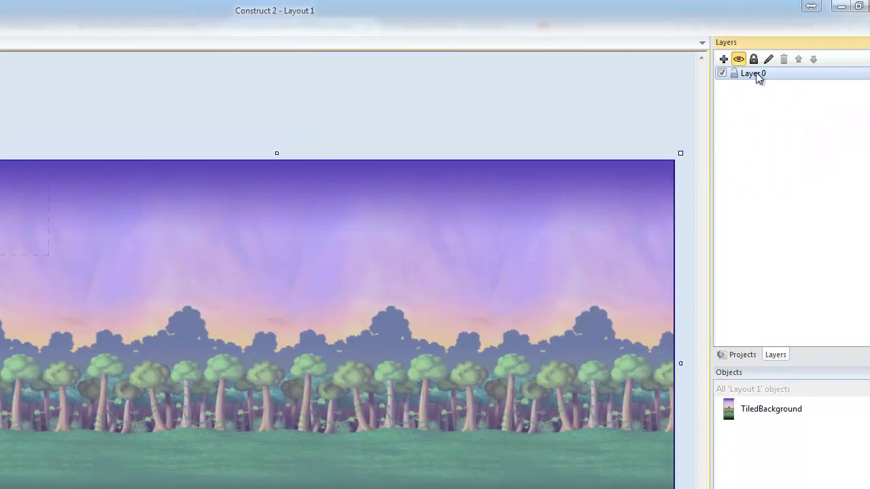
left_click(768, 59)
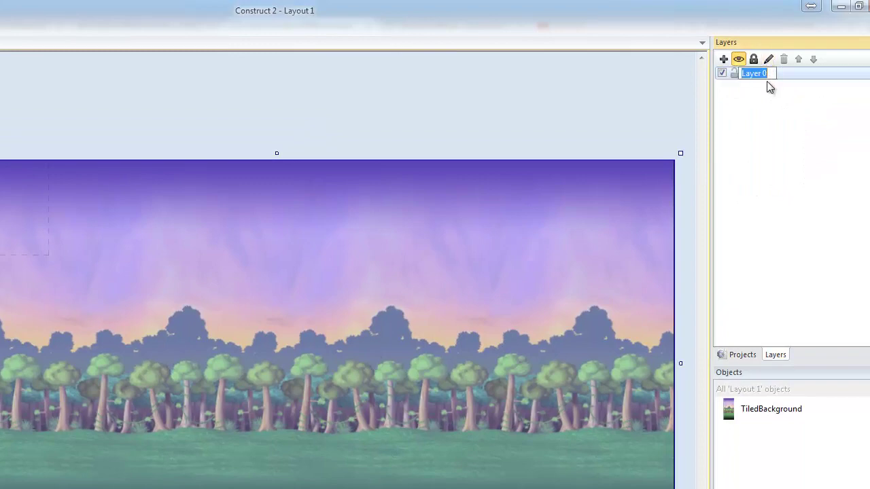
type("Background")
key("Return")
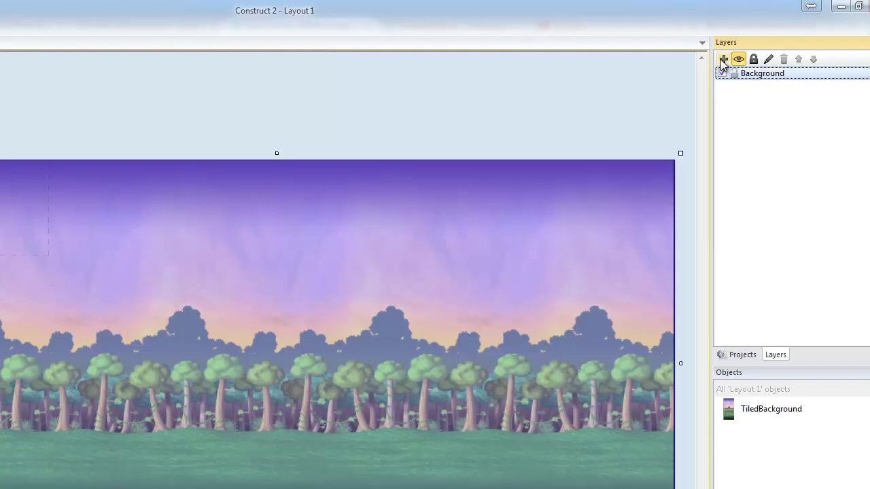
Step: Add a new layer above the Background layer and lock the Background layer
left_click(723, 59)
left_click(752, 88)
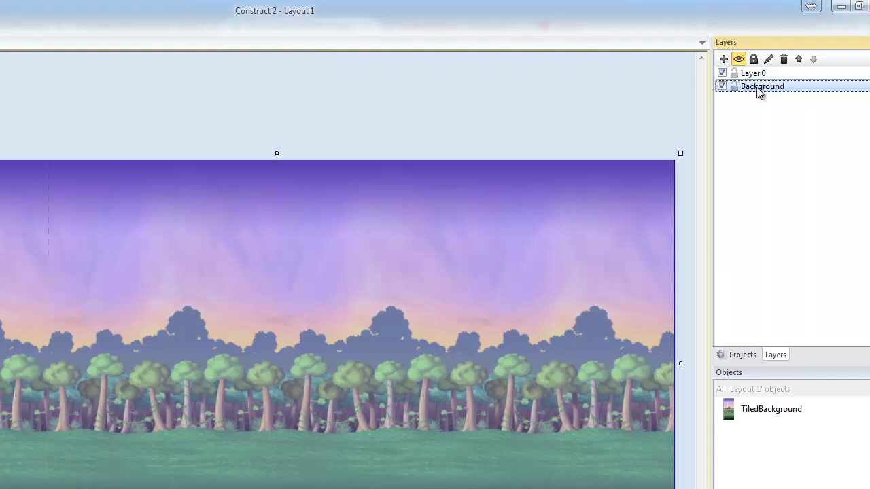
left_click(757, 63)
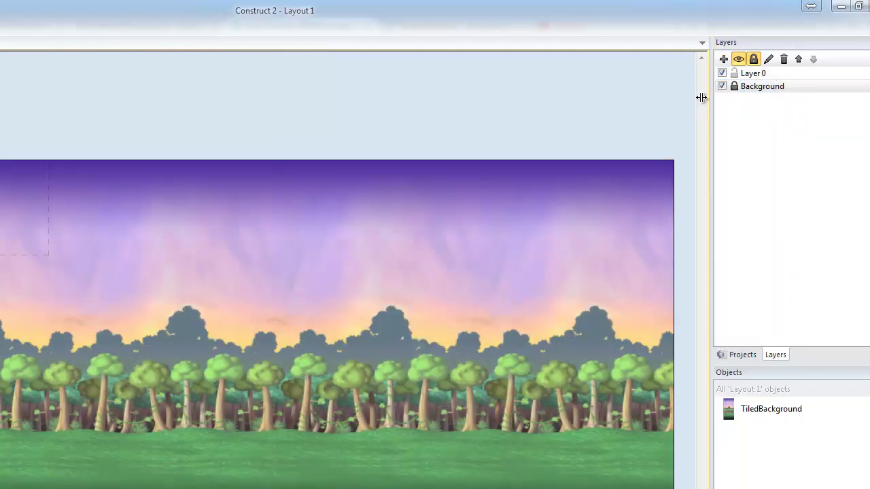
Step: Rename the new layer above Background as Main and keep it as the active layer
left_click(756, 77)
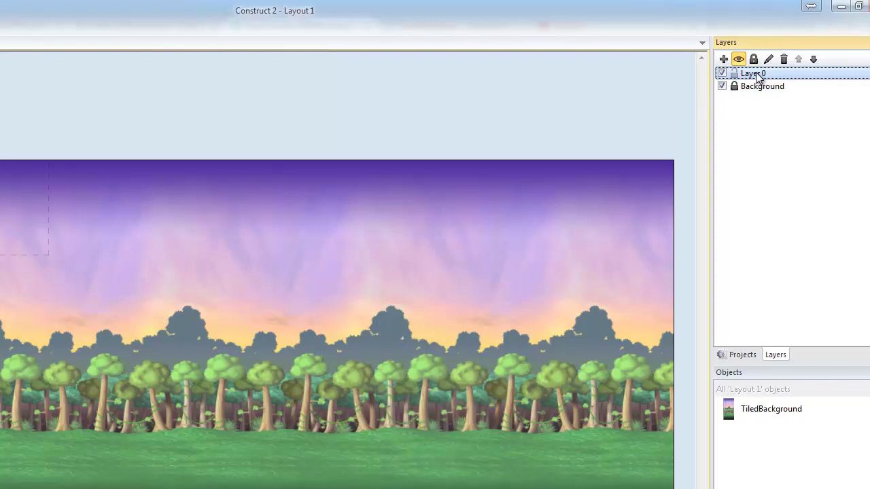
left_click(758, 76)
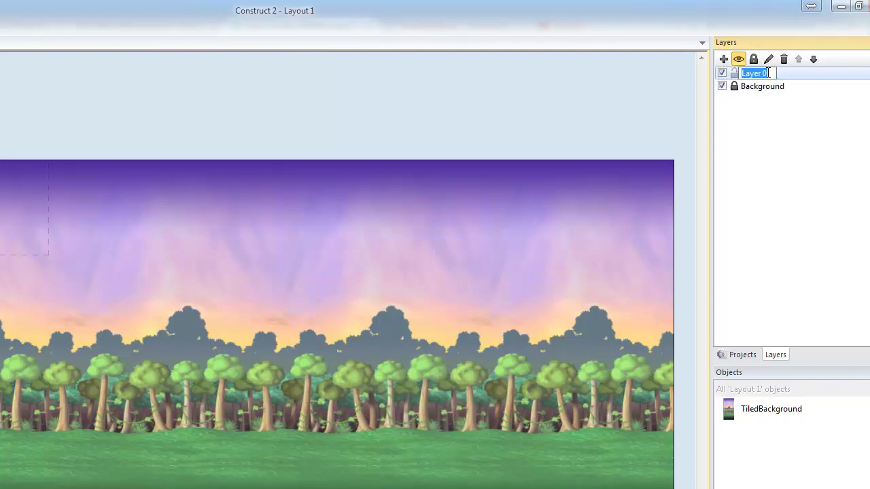
type("Main")
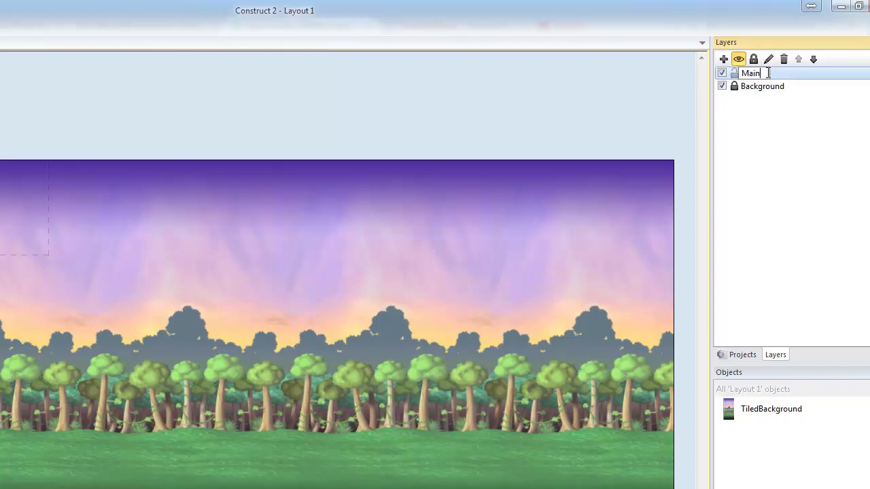
key("Return")
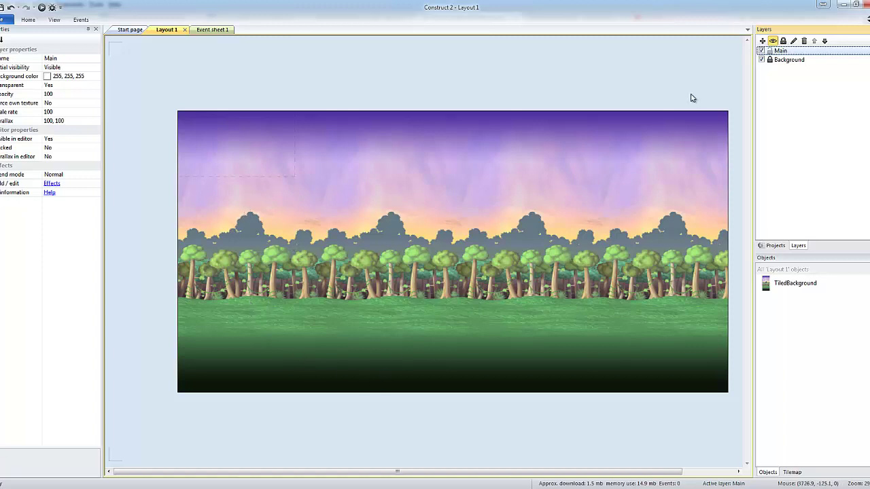
Step: Insert a Sprite object on the Main layer, placing it in the sky area near the layout's upper left
double_click(291, 219)
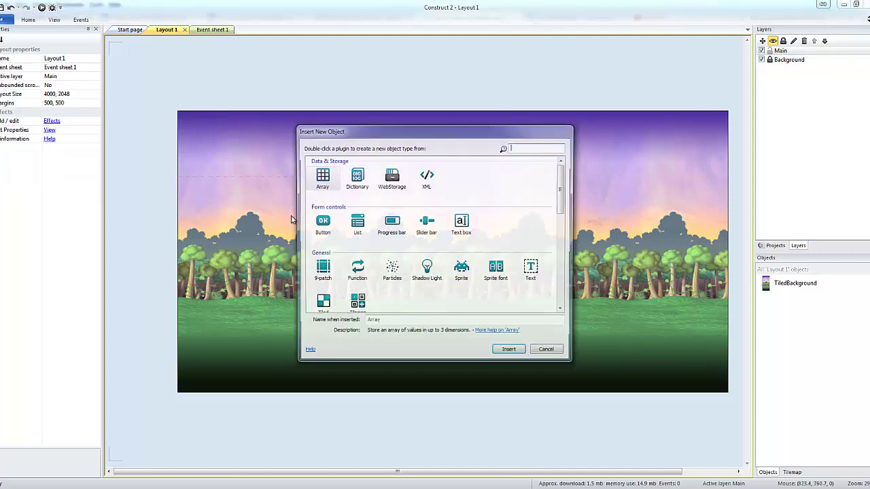
left_click(461, 272)
left_click(511, 352)
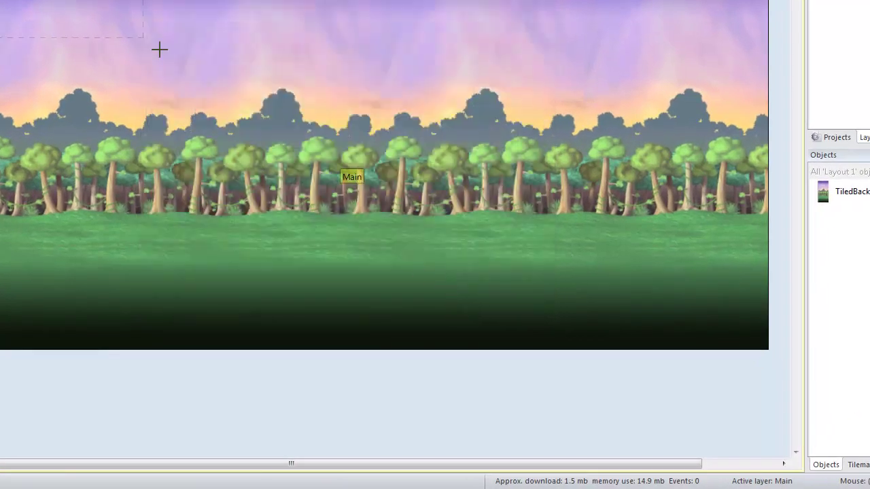
left_click(77, 58)
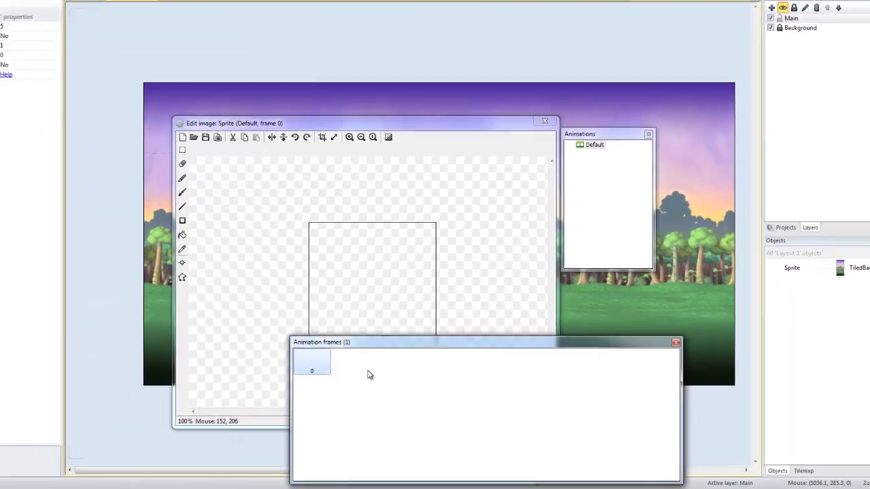
Step: Choose TILES.png from the Jungle Platformer's Tiles folder as a sprite strip to import into the sprite's animation frames
right_click(274, 334)
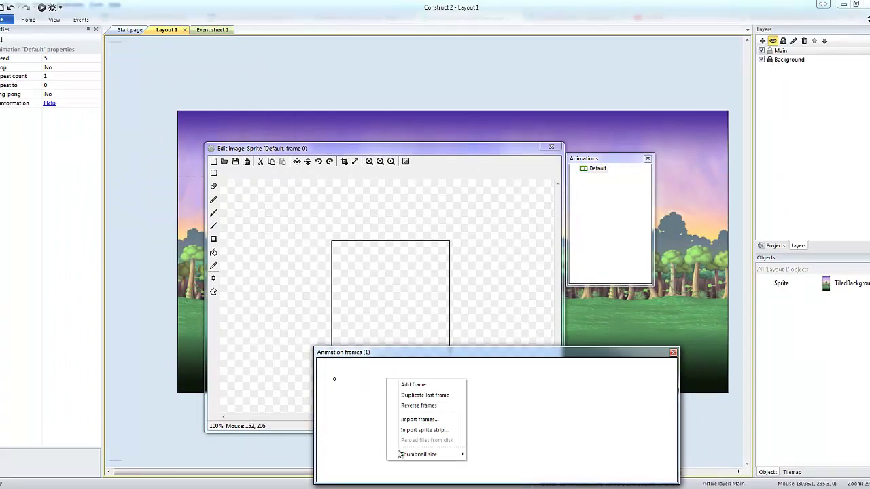
left_click(432, 431)
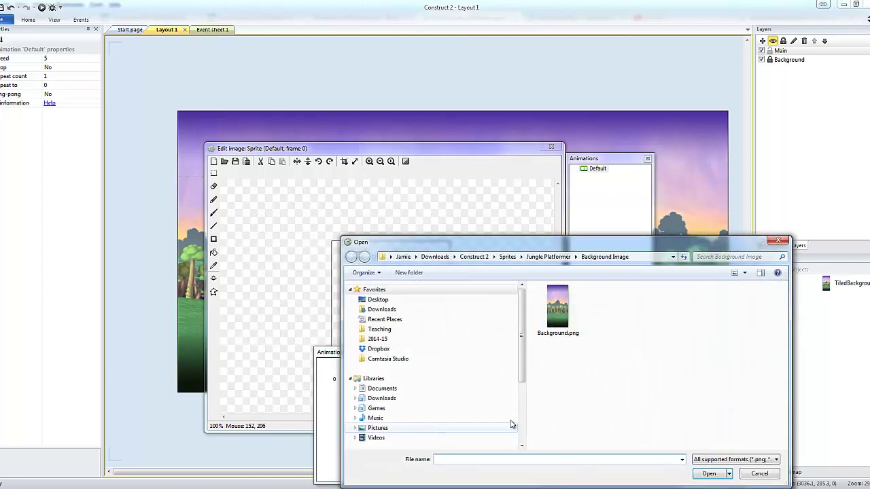
left_click(548, 257)
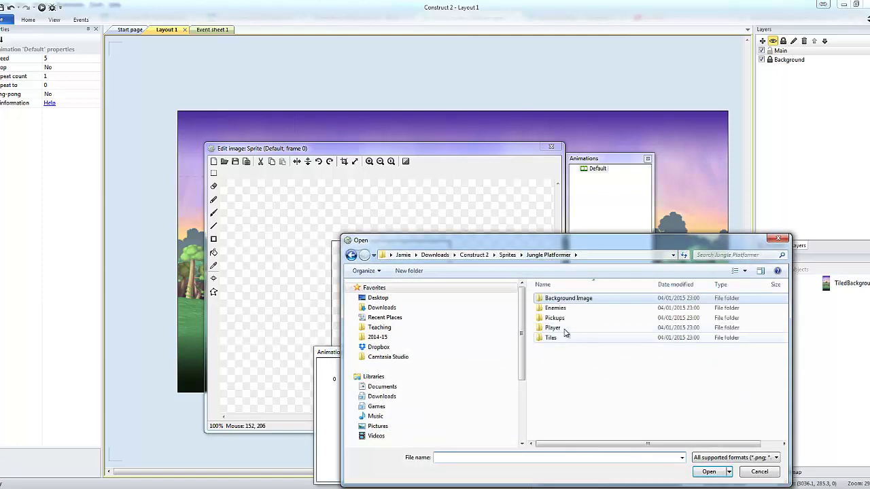
double_click(542, 339)
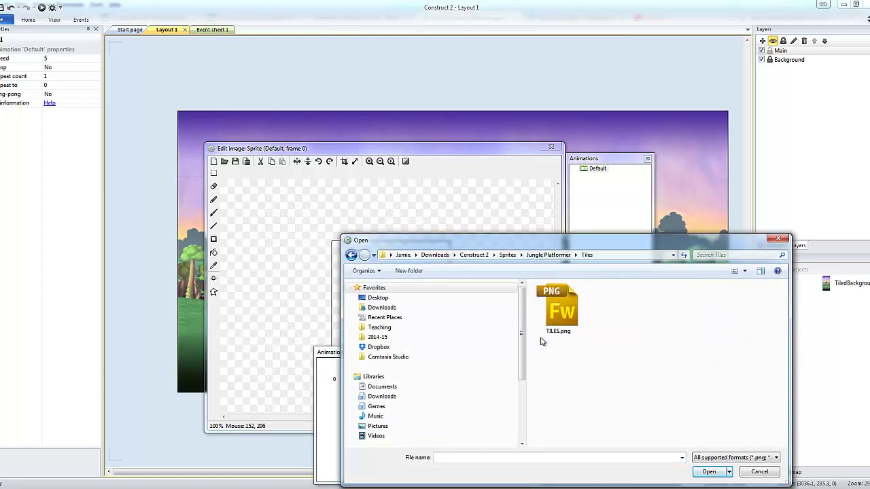
left_click(572, 337)
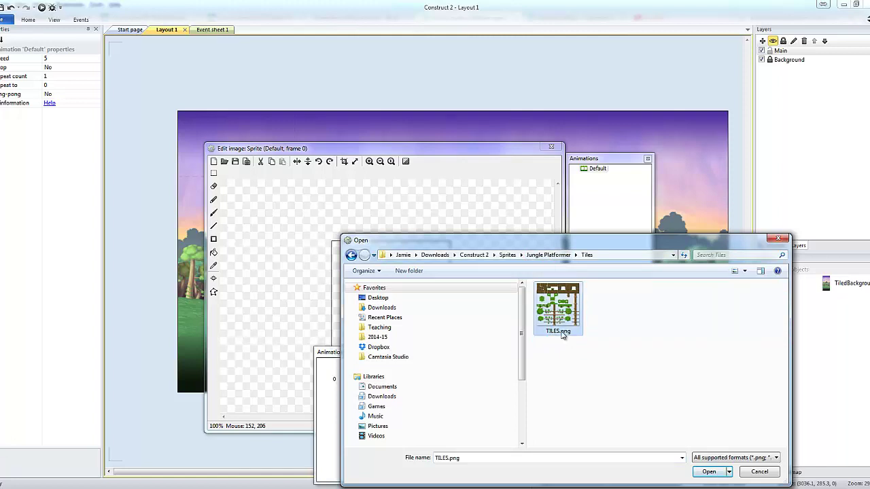
left_click(698, 471)
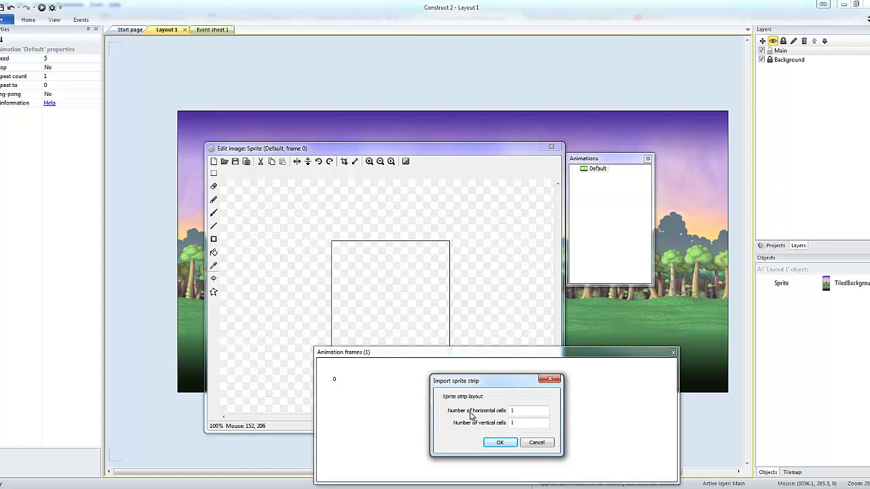
Step: Import the sprite strip with 12 horizontal cells and 12 vertical cells
left_click(517, 410)
type("2")
left_click(520, 422)
type("2")
left_click(498, 443)
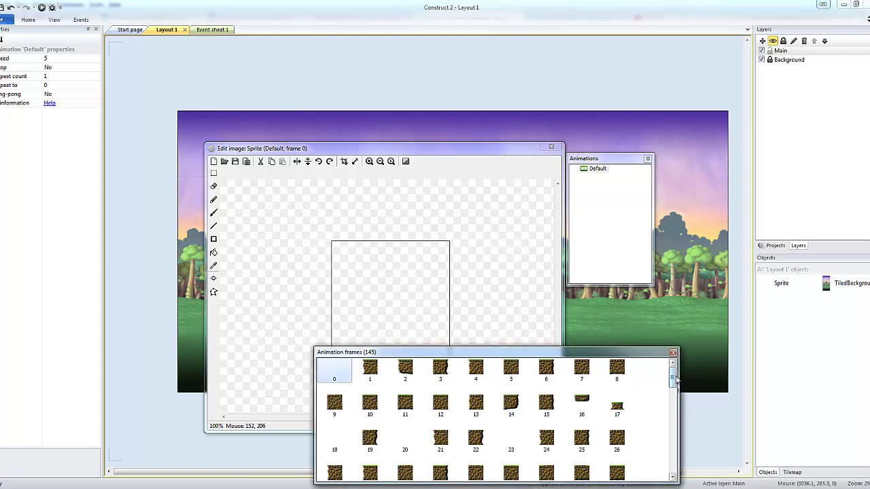
Step: Delete the empty frame 0 from the sprite's animation frames and close the image editor
left_click_drag(676, 381, 674, 360)
left_click(335, 372)
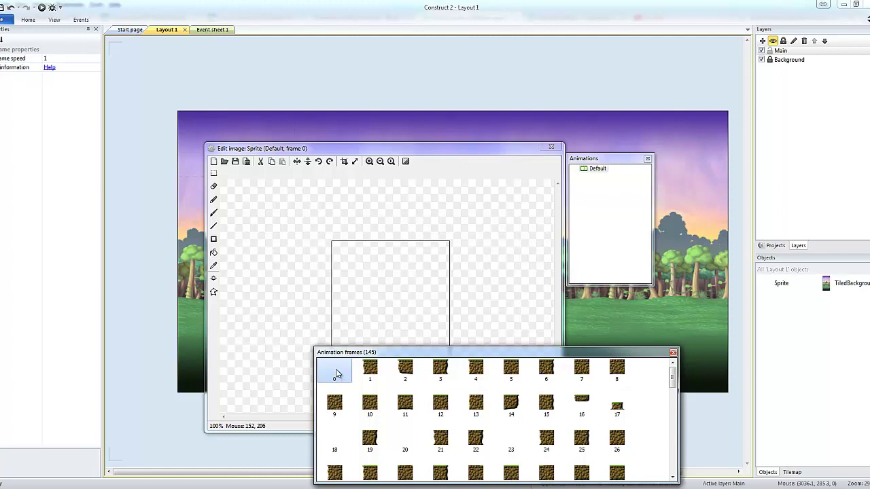
key("Delete")
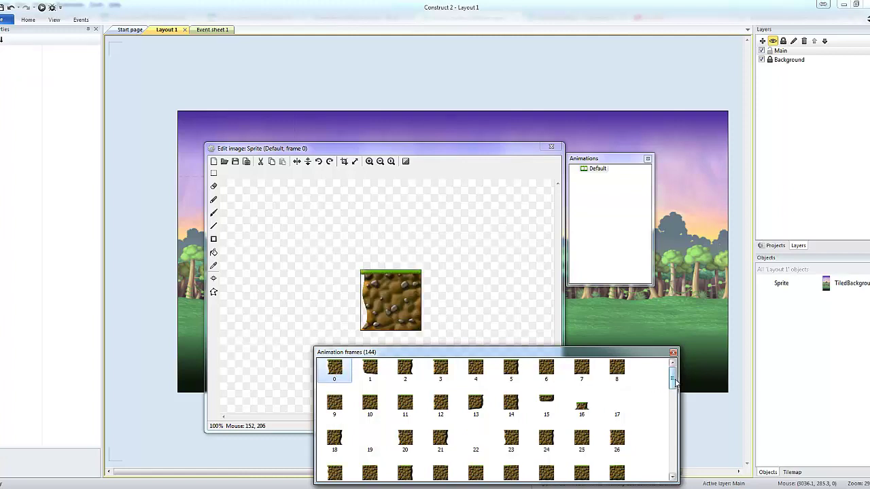
mouse_move(673, 384)
left_mouse_down()
mouse_move(675, 478)
mouse_move(673, 370)
left_mouse_up()
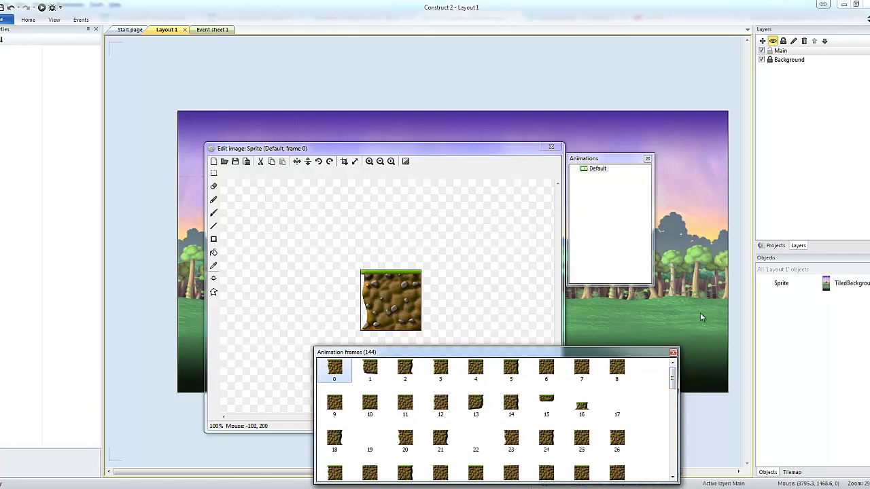
left_click(551, 147)
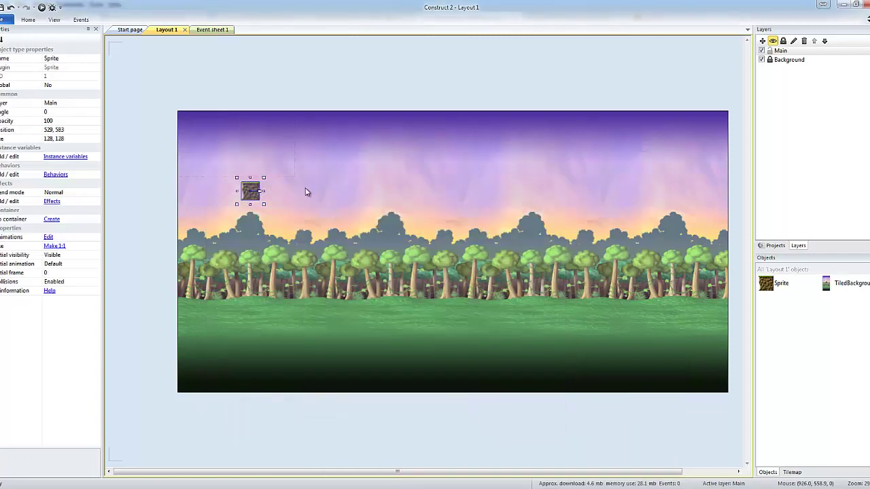
Step: Reopen the tile sprite's animation editor, set the Default animation's speed to 0 and close the editor
scroll(306, 192, "up", 4, "ctrl")
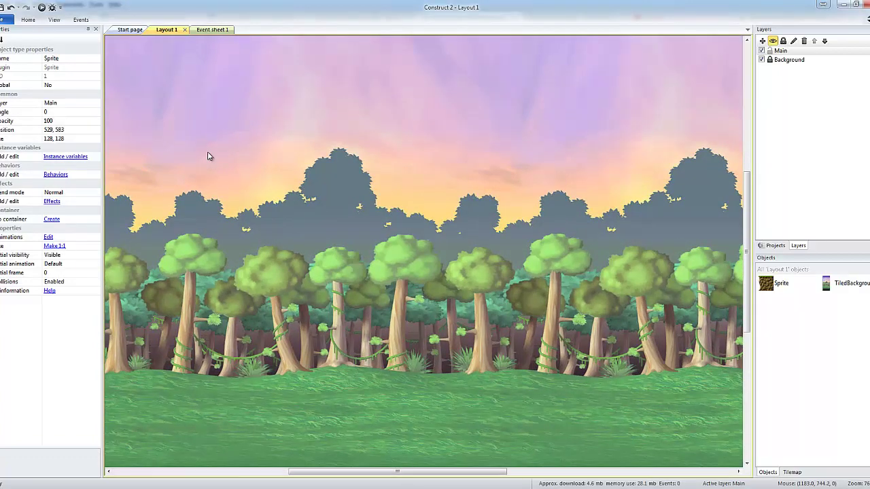
middle_click_drag(208, 153, 546, 263)
scroll(464, 237, "up", 1, "ctrl")
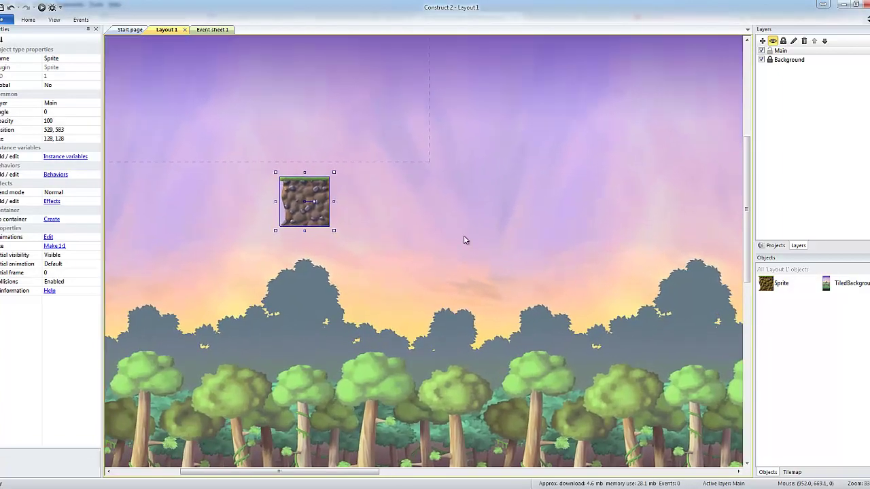
scroll(464, 239, "up", 2, "ctrl")
middle_click_drag(351, 176, 425, 210)
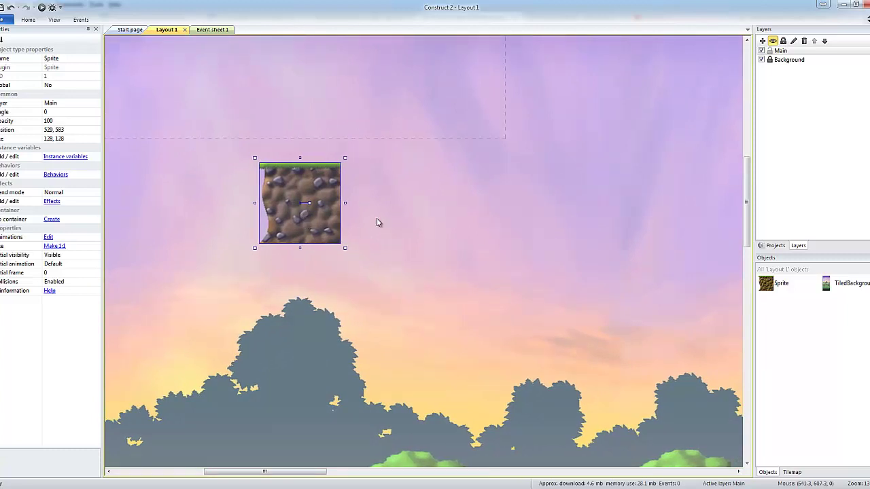
double_click(305, 232)
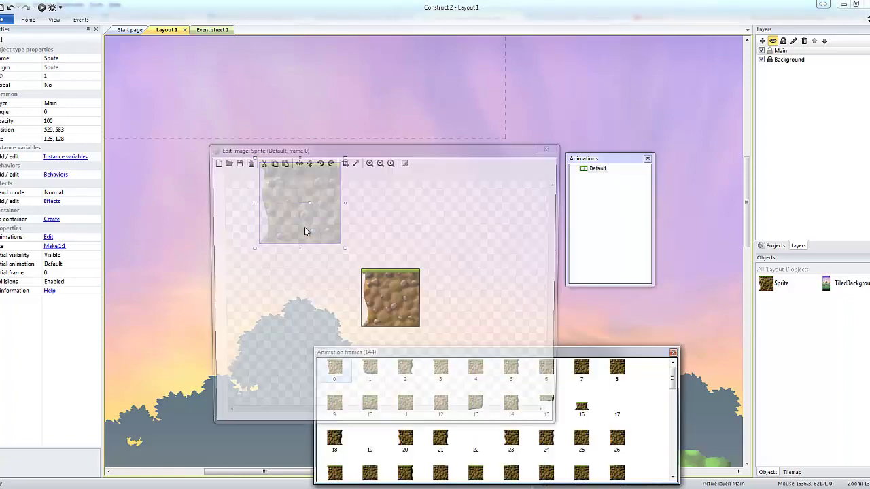
left_click(590, 171)
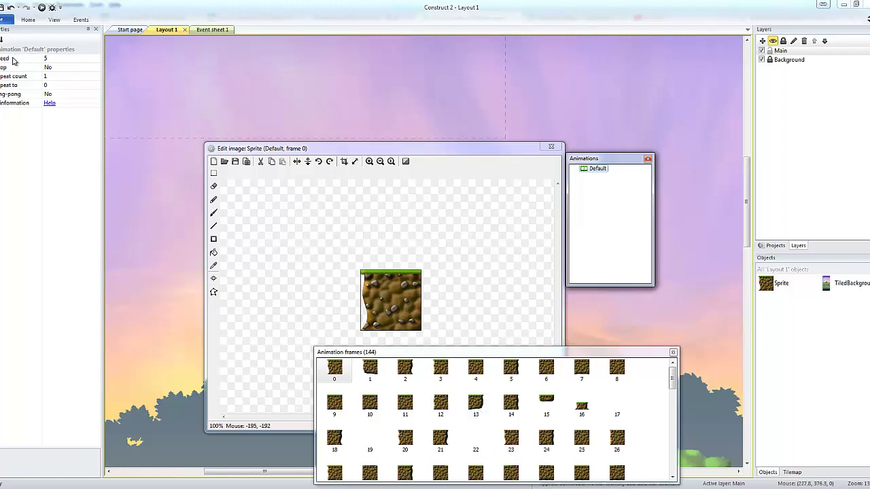
left_click(49, 60)
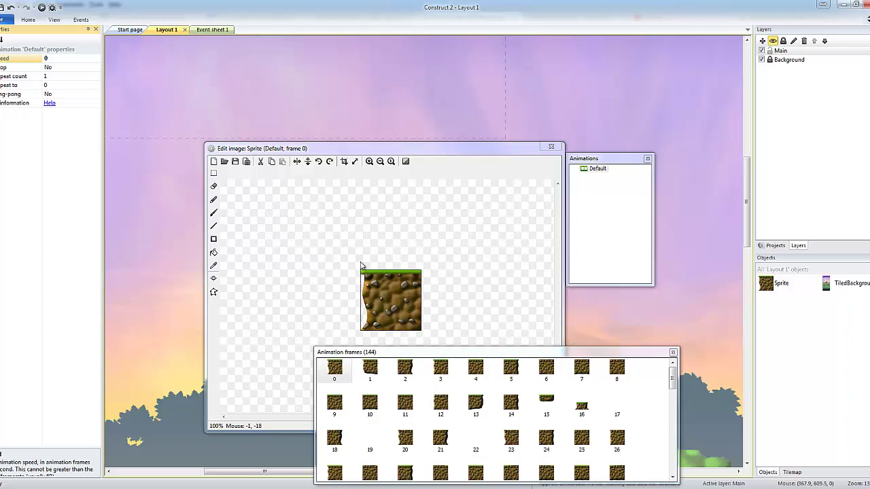
left_click(552, 146)
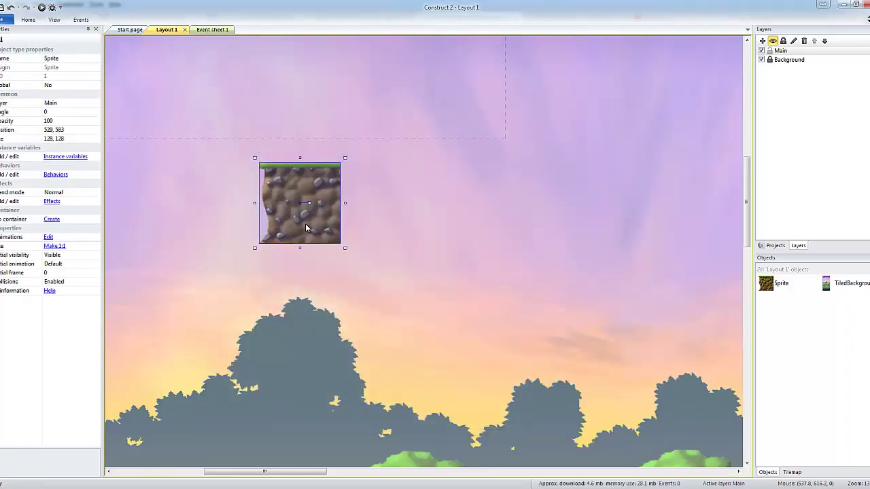
Step: Turn on snap to grid for the layout and move the tile sprite to position 416, 512
left_click_drag(306, 229, 235, 214)
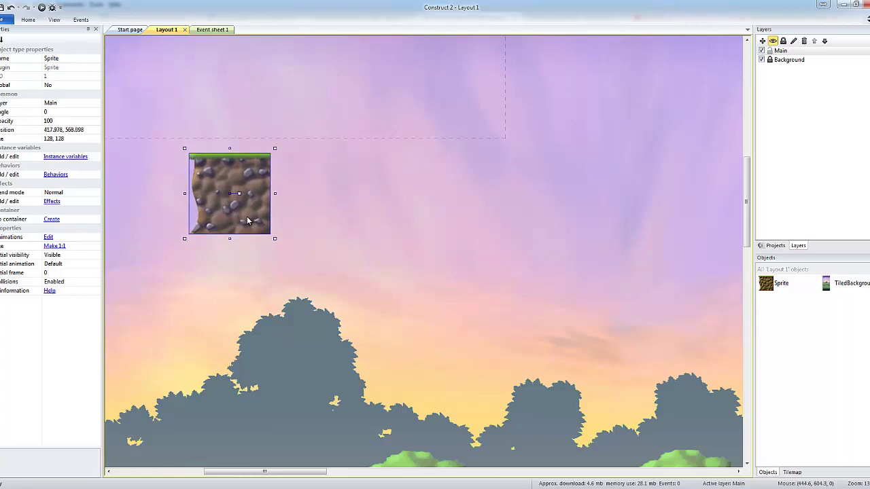
mouse_move(246, 218)
left_mouse_down()
mouse_move(257, 212)
mouse_move(228, 242)
mouse_move(255, 215)
mouse_move(262, 224)
mouse_move(247, 232)
mouse_move(228, 217)
mouse_move(247, 212)
mouse_move(252, 232)
mouse_move(235, 211)
mouse_move(247, 217)
left_mouse_up()
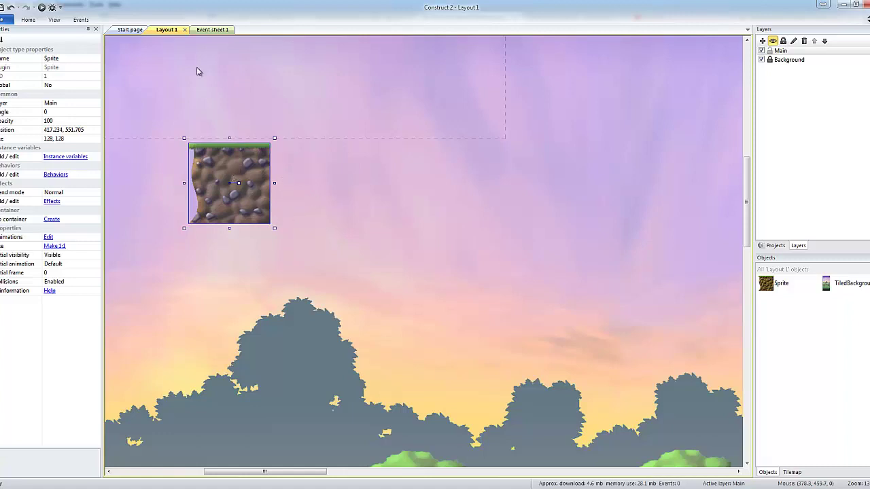
left_click(53, 20)
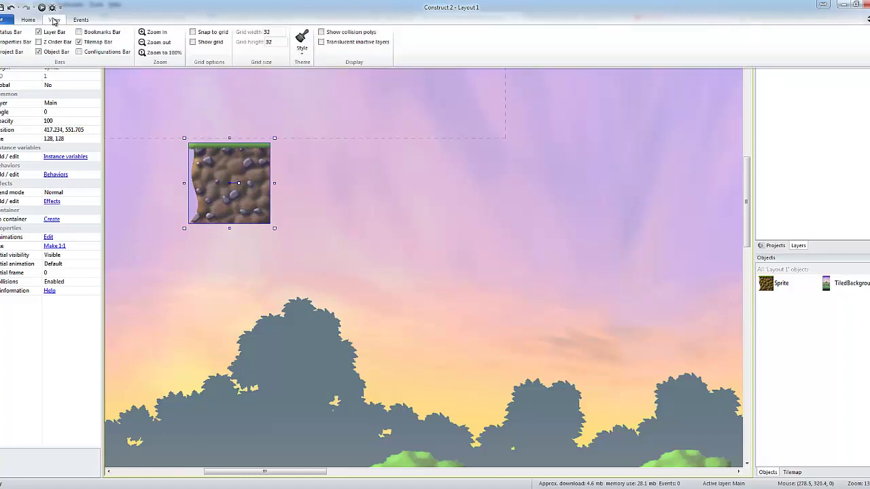
left_click(216, 34)
left_click(54, 20)
key("ctrl+F1")
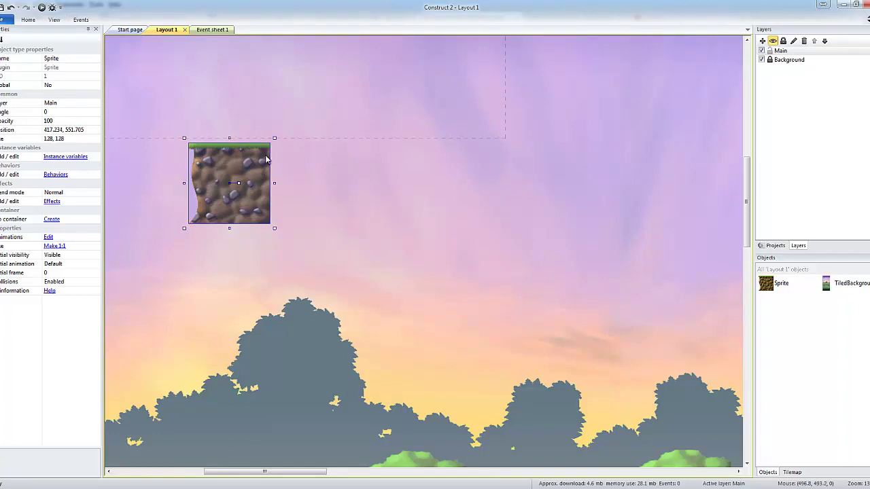
left_click_drag(238, 167, 241, 136)
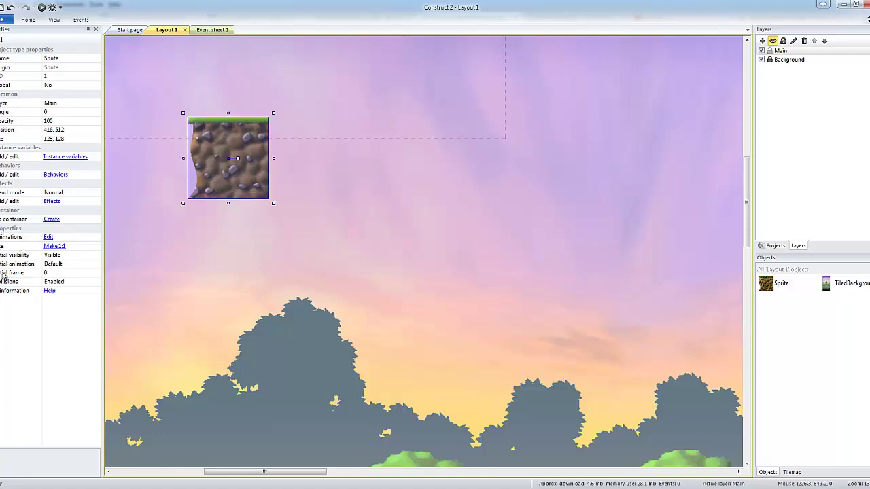
Step: Set the tile's initial frame to 1 and place two copies beside it in a row at 544, 512 and 672, 512
left_click(51, 274)
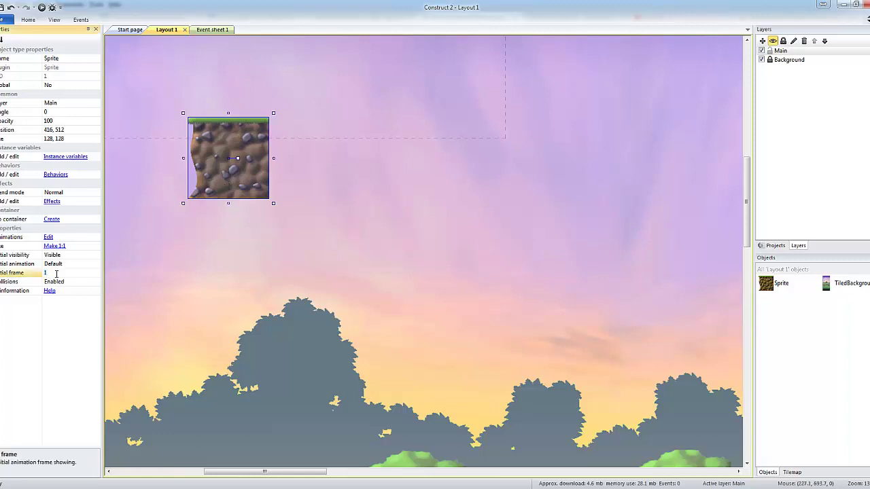
key("Return")
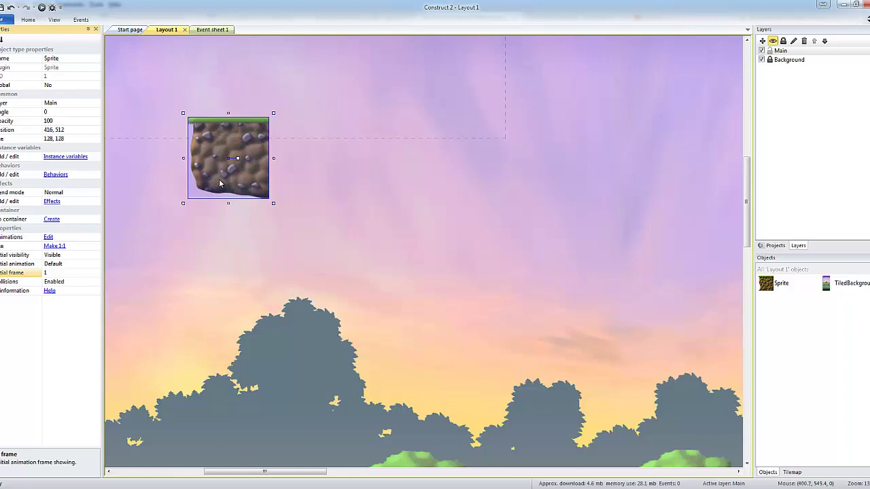
left_click_drag(220, 183, 302, 185, "ctrl")
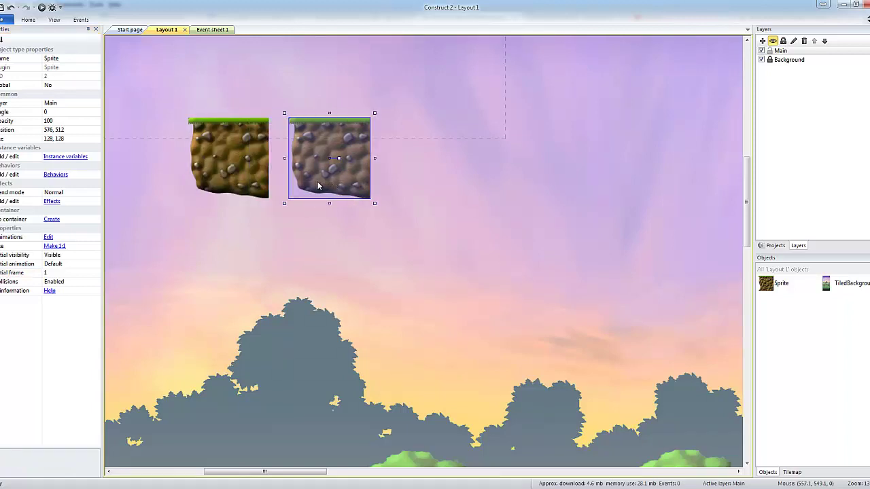
mouse_move(310, 185)
left_mouse_down()
mouse_move(350, 181)
mouse_move(310, 180)
left_mouse_up()
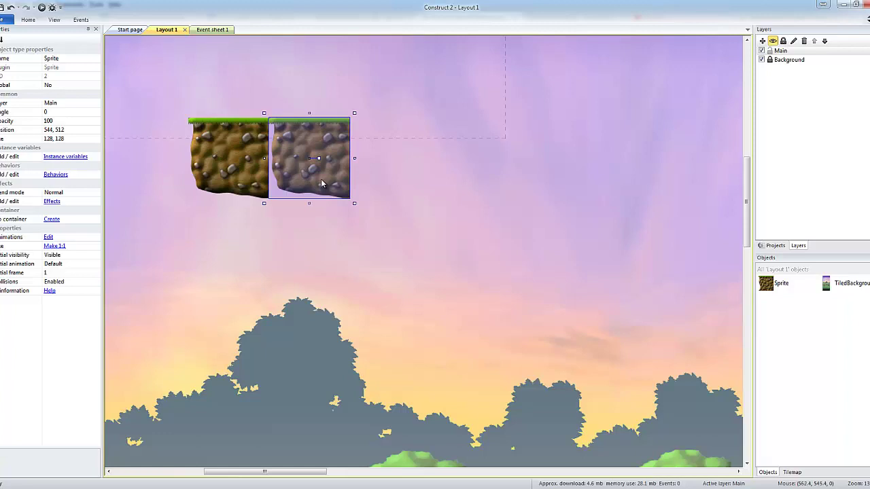
left_click_drag(321, 184, 408, 182, "ctrl")
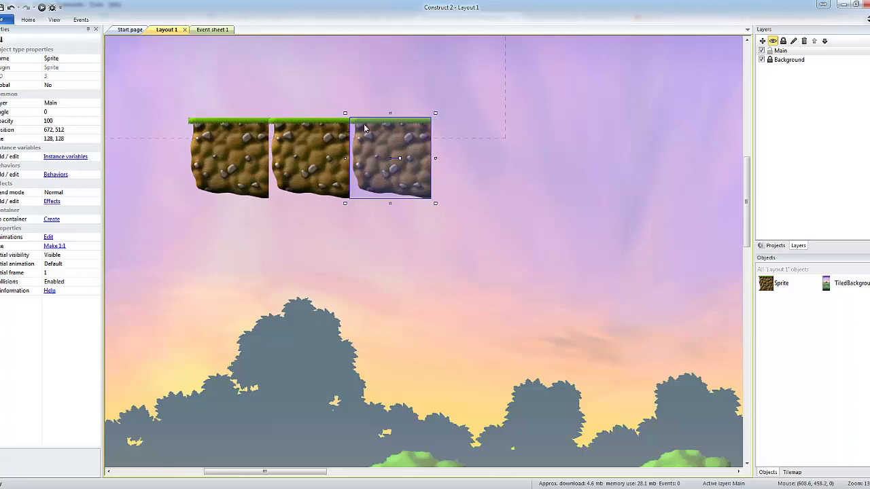
Step: Set the middle tile's initial frame to 10 and the right tile's initial frame to 13
left_click(318, 172)
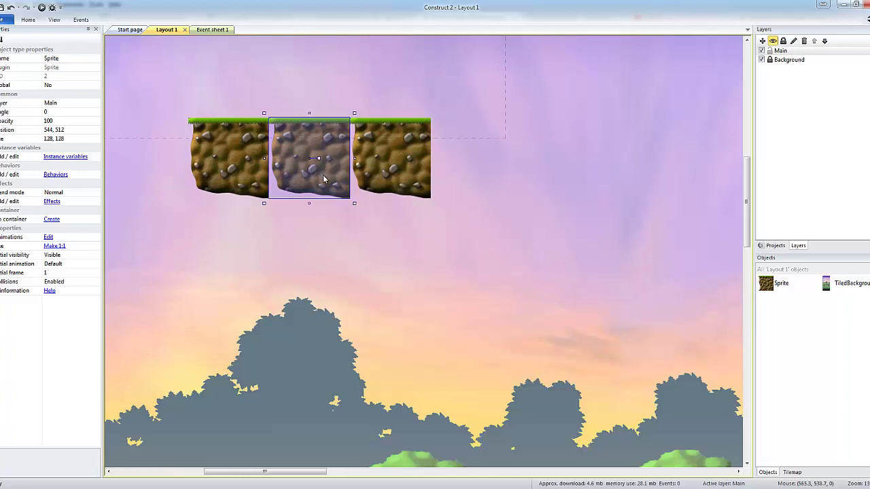
left_click(53, 272)
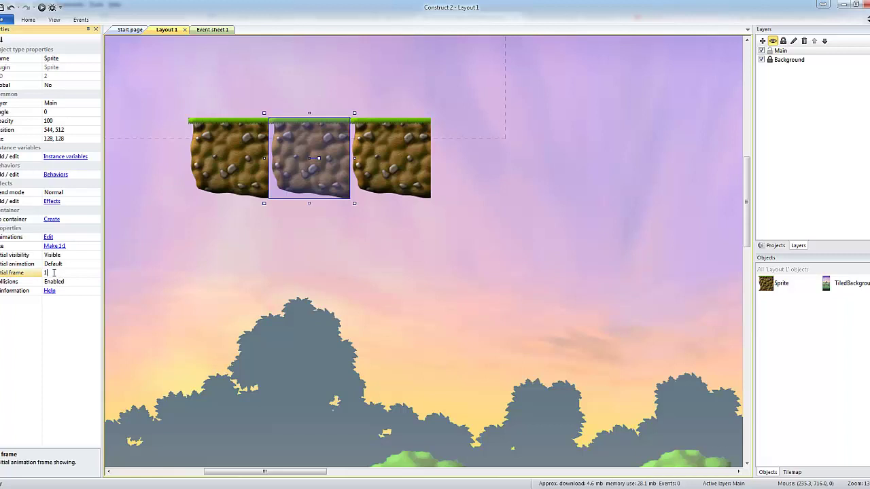
key("Return")
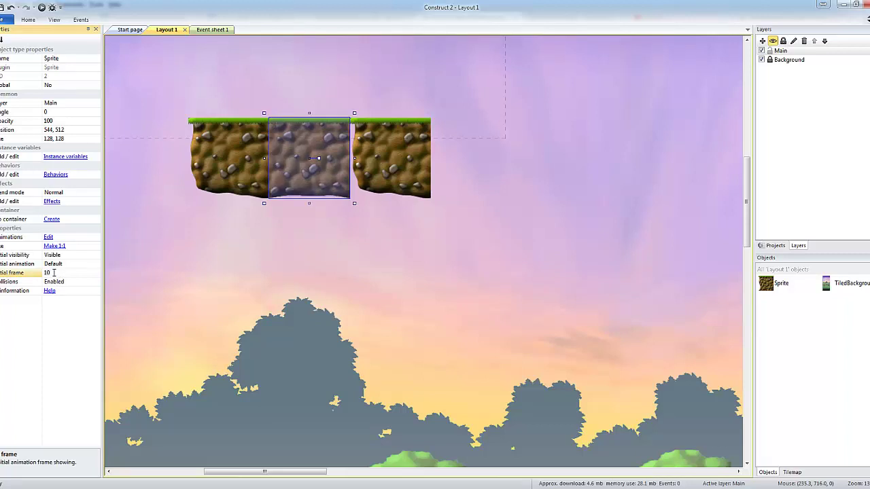
left_click(371, 161)
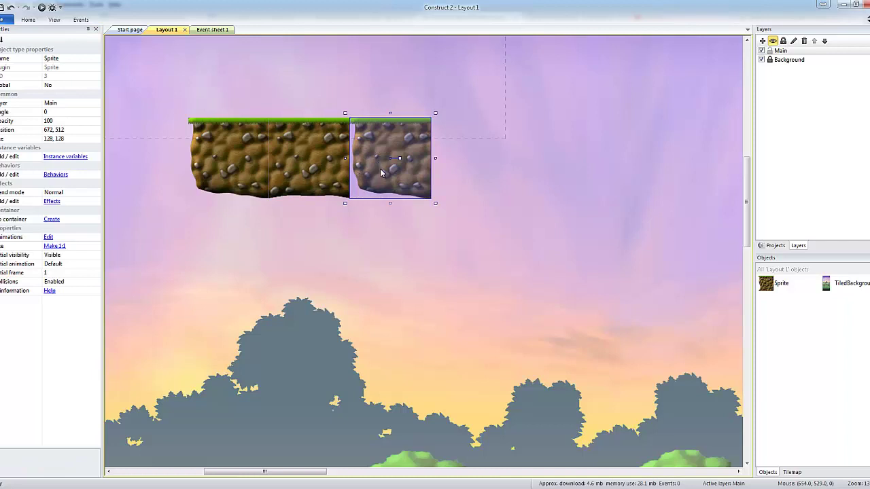
left_click(56, 272)
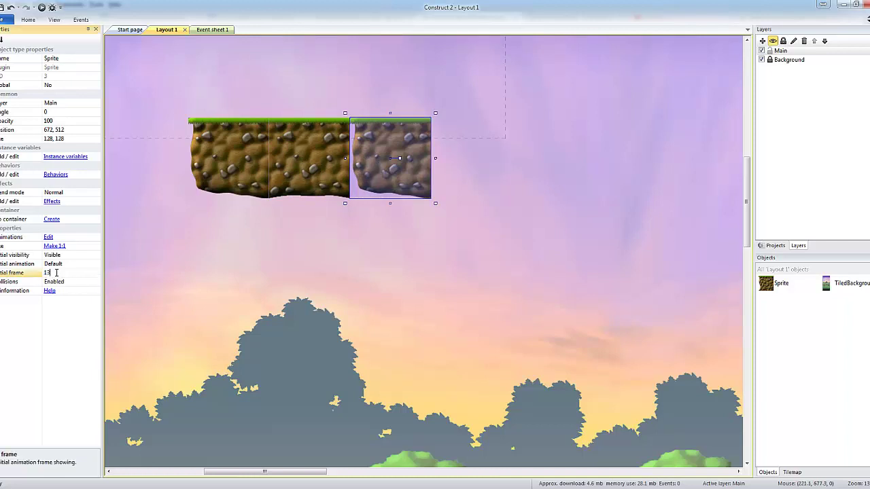
key("Return")
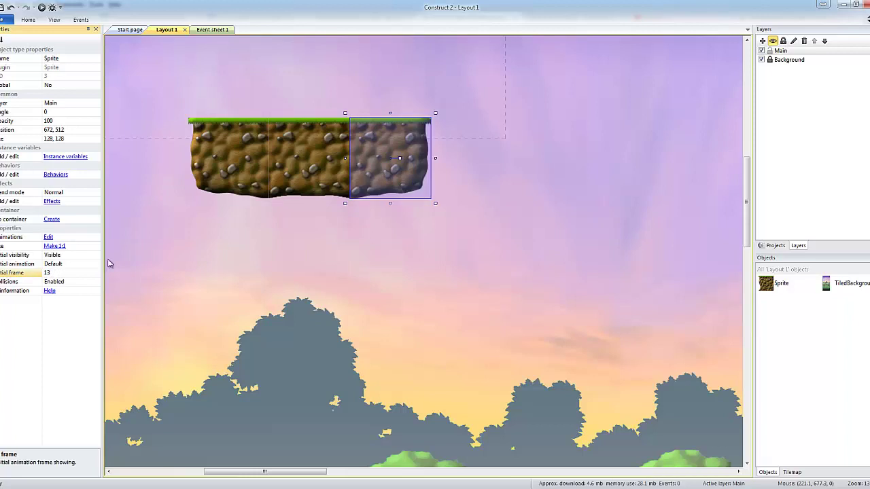
left_click(306, 249)
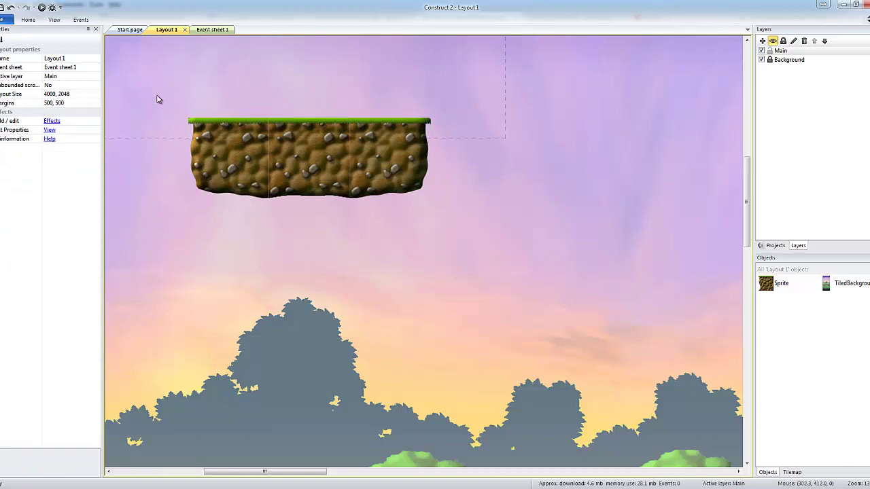
Step: Select all three platform tiles and add the Solid behavior to them
left_click_drag(157, 96, 460, 226)
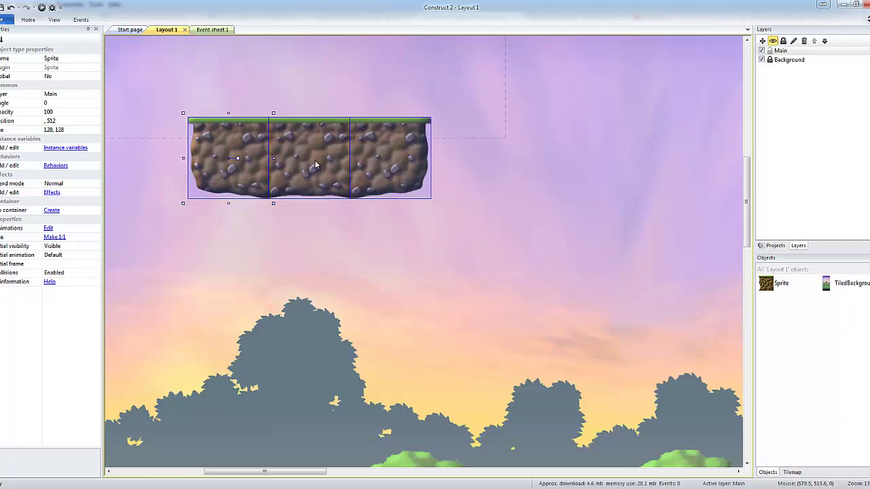
left_click(52, 165)
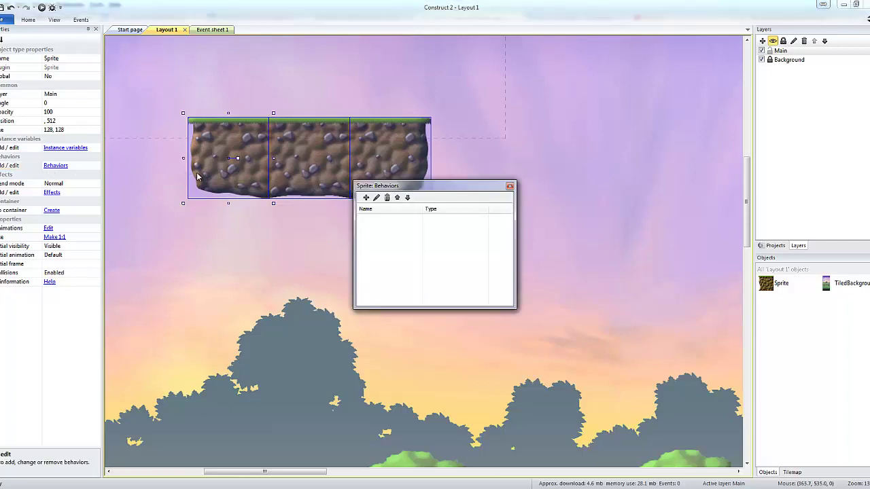
left_click(365, 198)
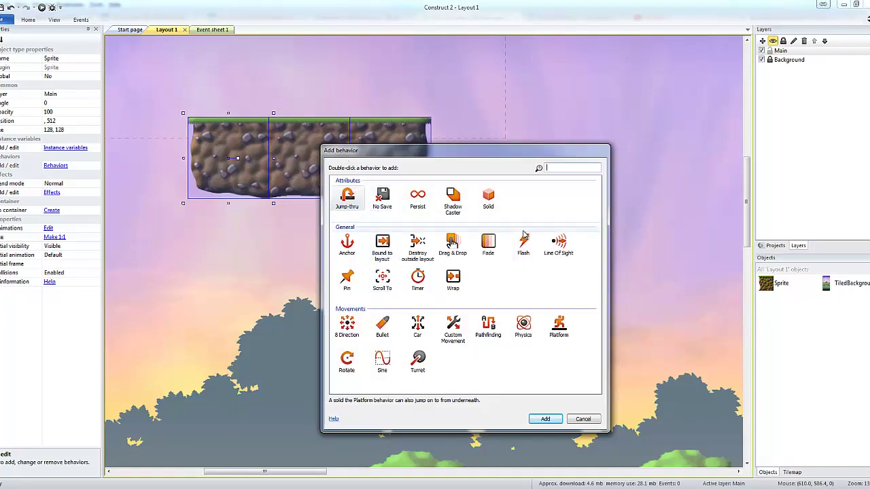
left_click(489, 197)
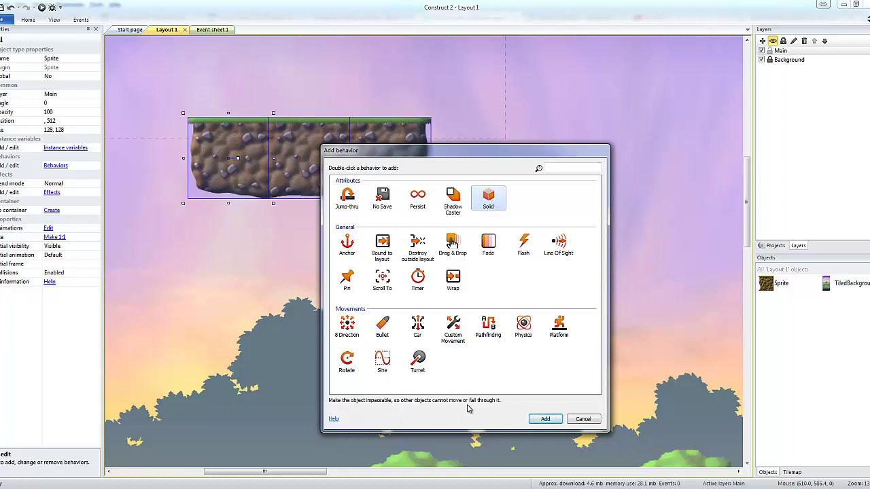
left_click(545, 418)
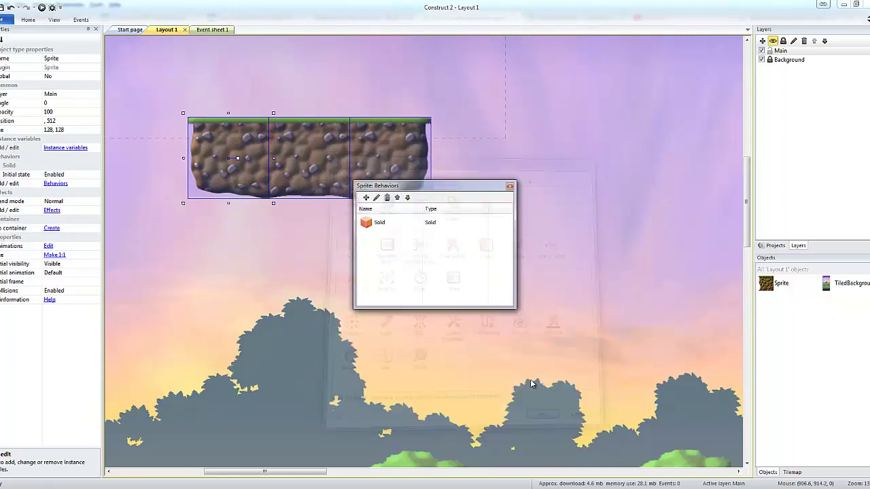
left_click(510, 186)
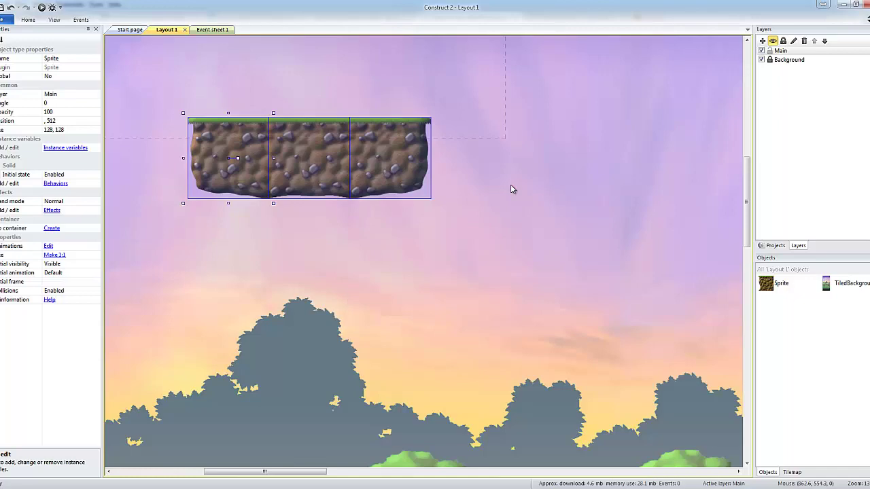
Step: Arrange the three-tile platform and two copies of it as steps descending to the right, with the lowest at Y position 896
scroll(512, 189, "down", 4, "ctrl")
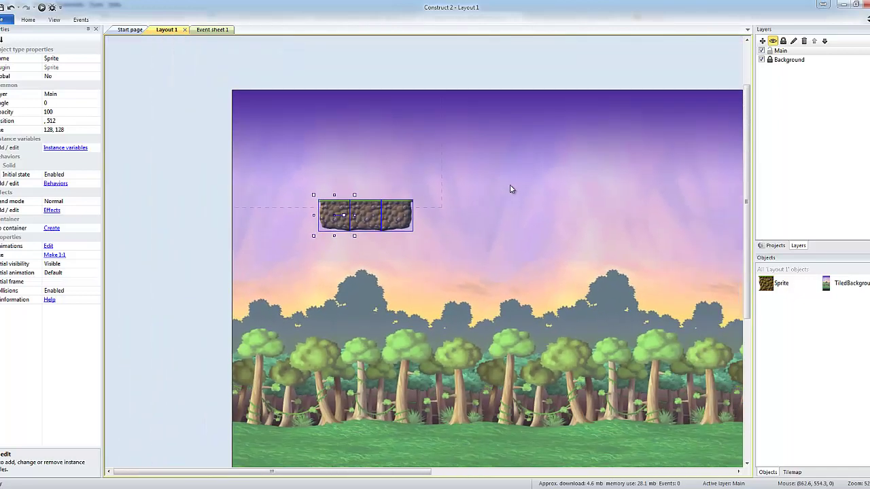
left_click_drag(283, 185, 462, 260)
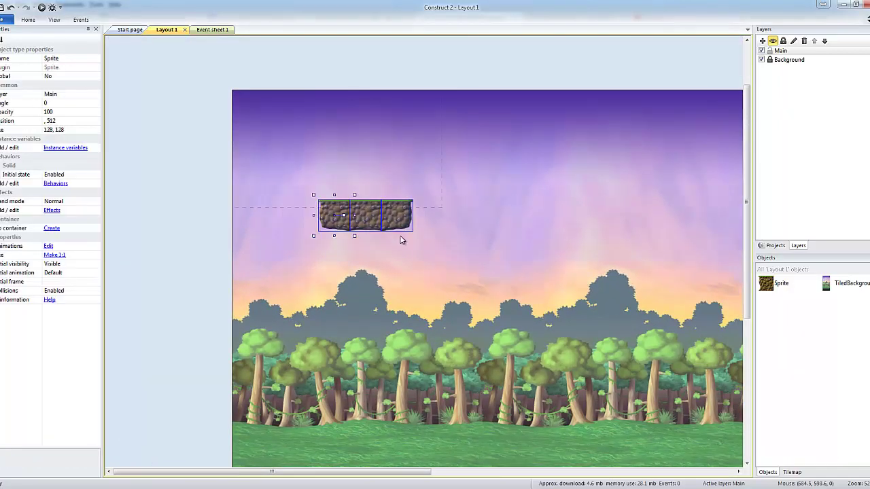
mouse_move(397, 224)
left_mouse_down()
mouse_move(372, 167)
mouse_move(366, 179)
mouse_move(518, 265)
mouse_move(471, 250)
mouse_move(562, 348)
mouse_move(568, 318)
left_mouse_up()
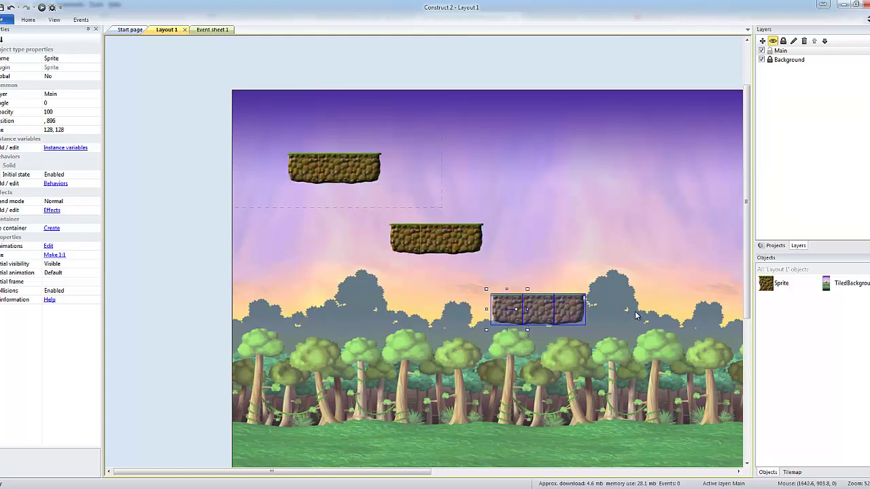
left_click(614, 233)
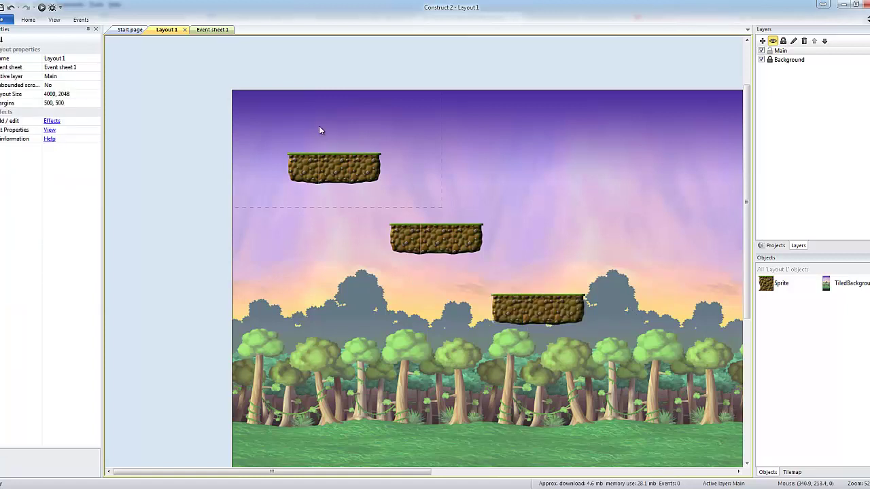
Step: Insert a new Sprite object on the Main layer just above the highest platform
scroll(297, 130, "up", 4, "ctrl")
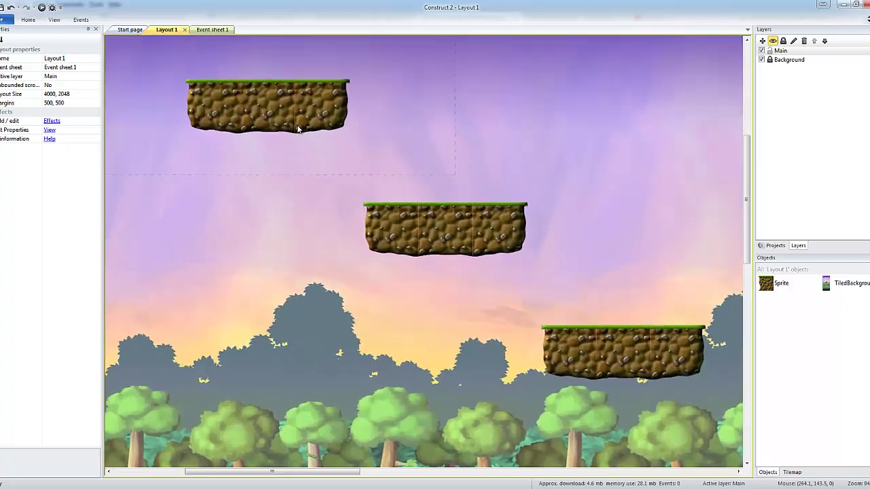
middle_click_drag(221, 136, 422, 313)
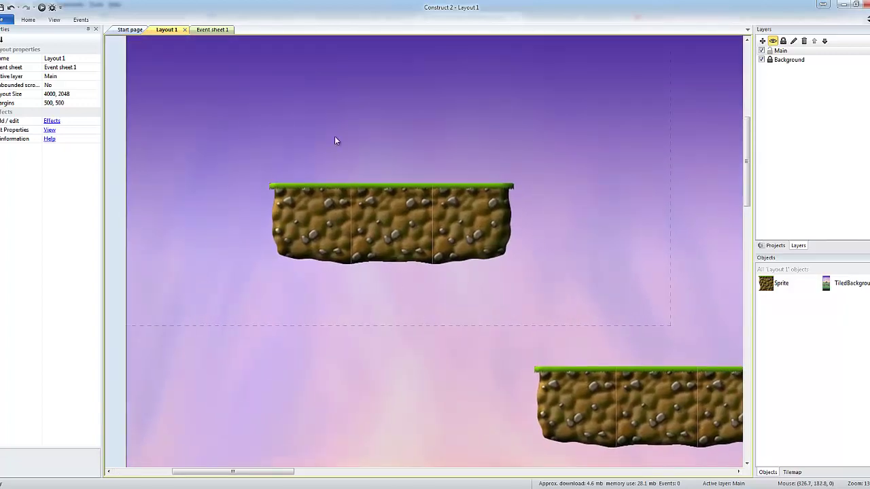
double_click(308, 132)
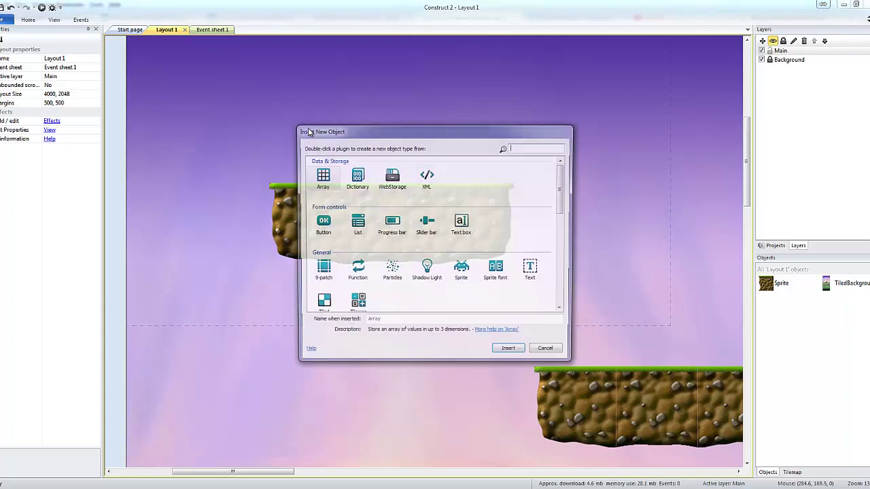
left_click(463, 270)
left_click(510, 353)
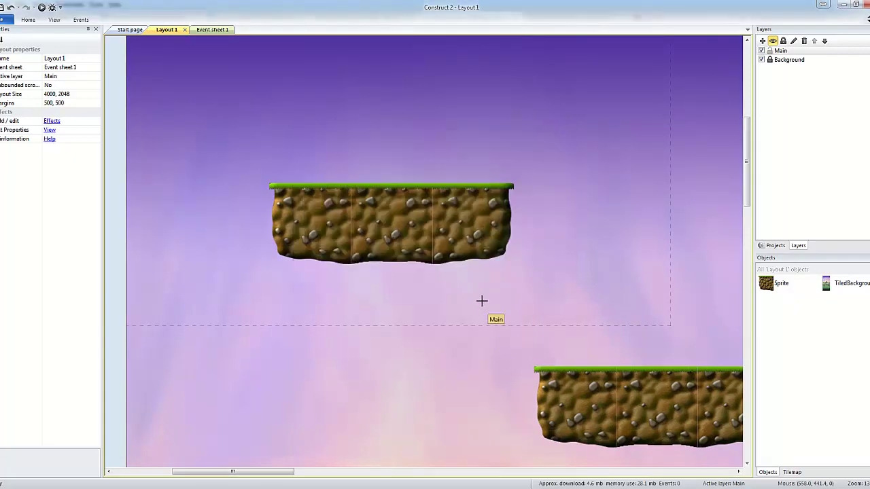
left_click(284, 128)
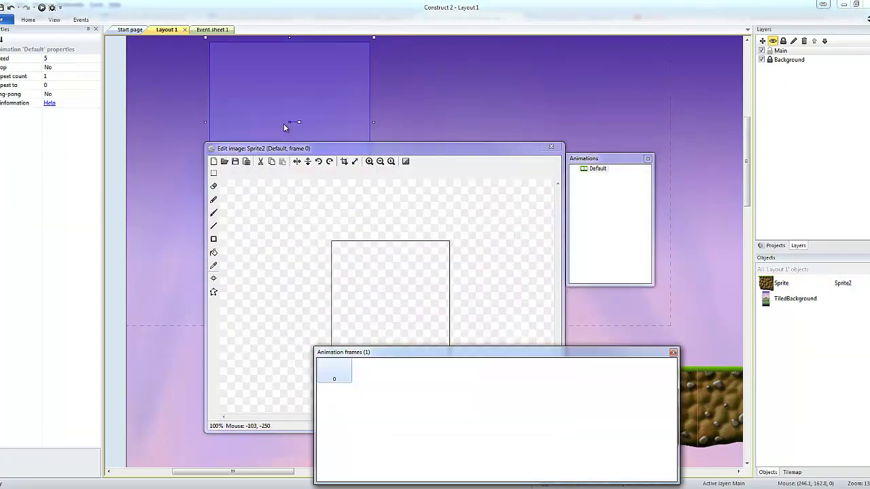
Step: Choose Idle.PNG from the Jungle Platformer Player > Idle folder as the sprite strip to import into the new sprite's Default animation
right_click(411, 398)
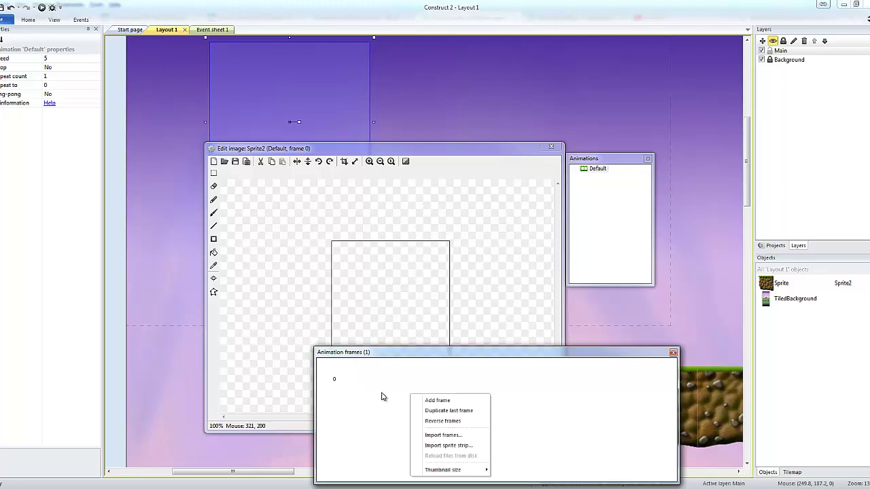
left_click(443, 446)
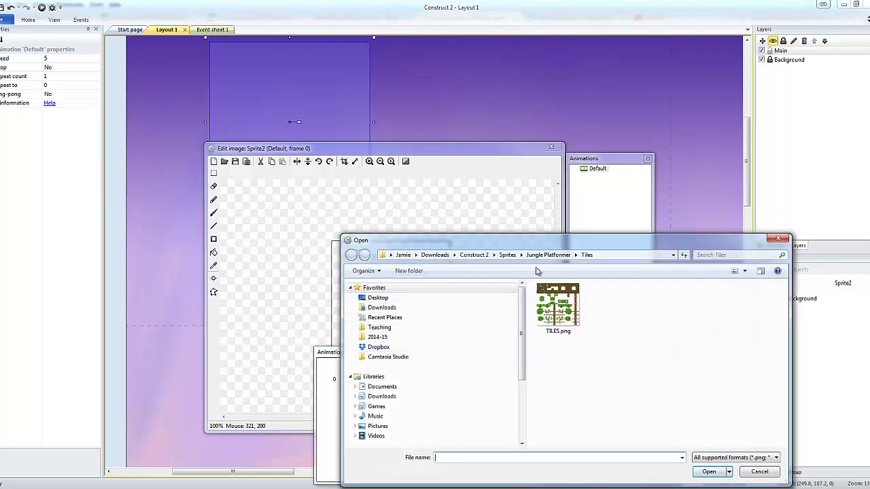
left_click(543, 257)
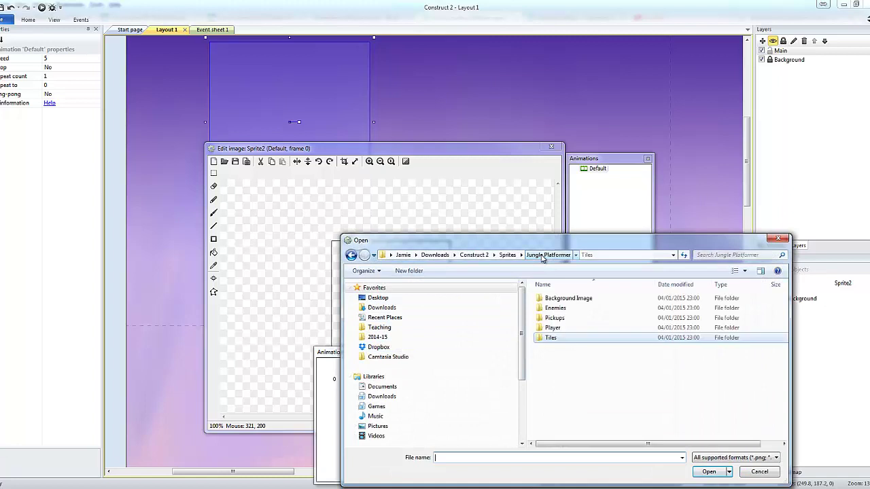
double_click(553, 328)
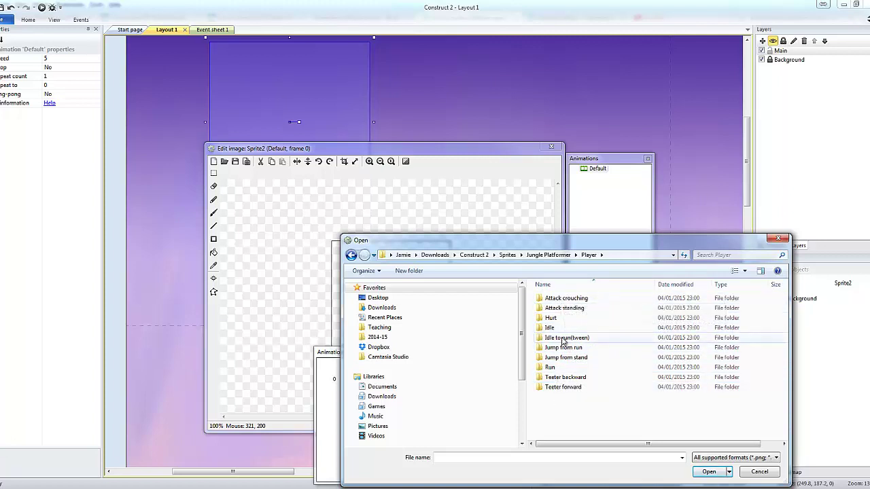
left_click(540, 329)
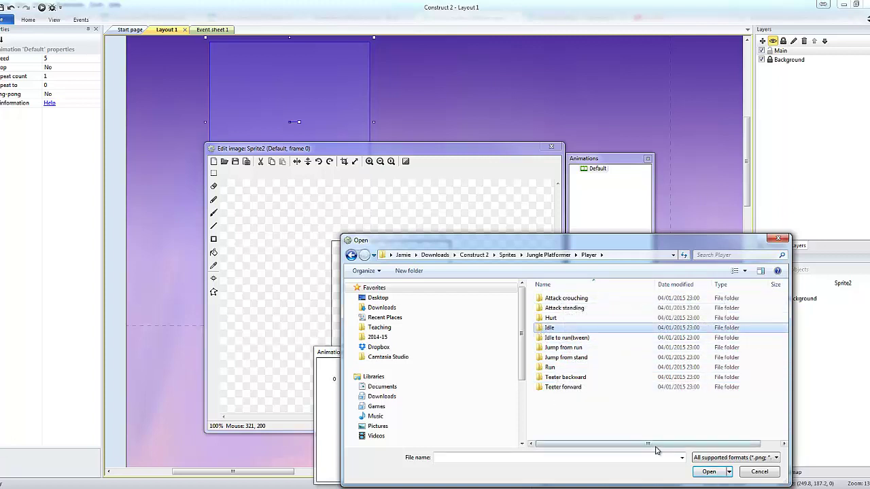
left_click(709, 472)
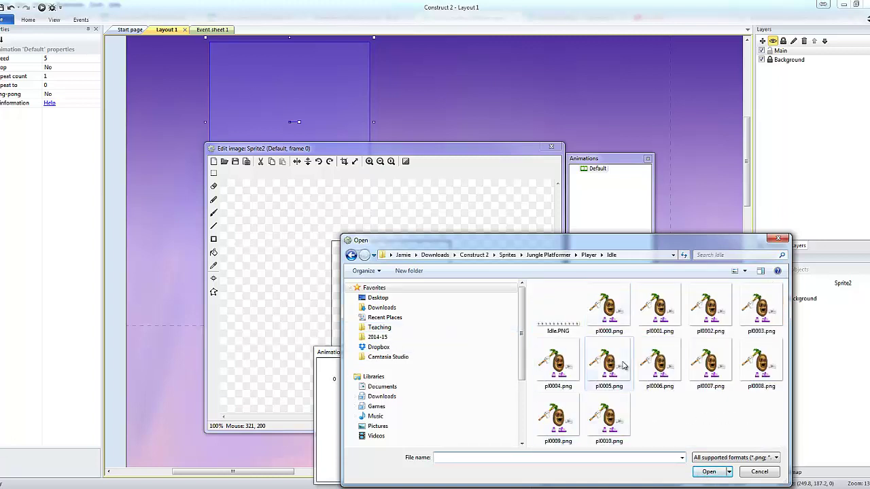
left_click(552, 324)
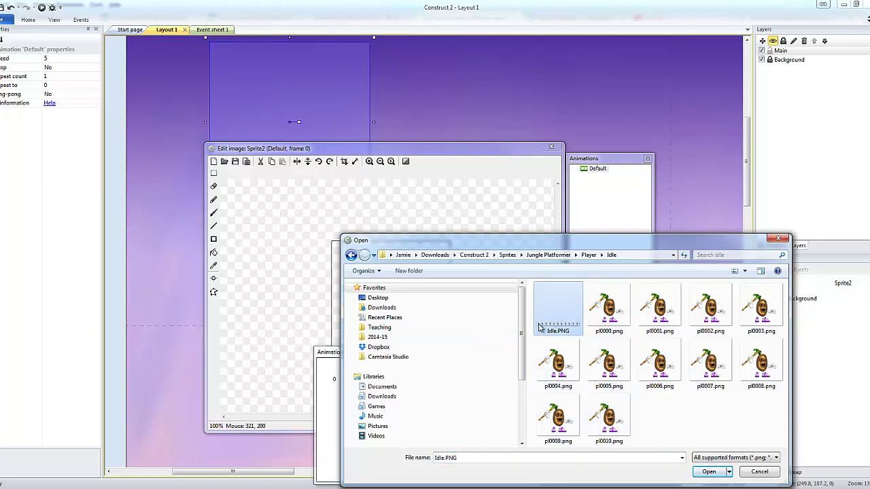
left_click(710, 470)
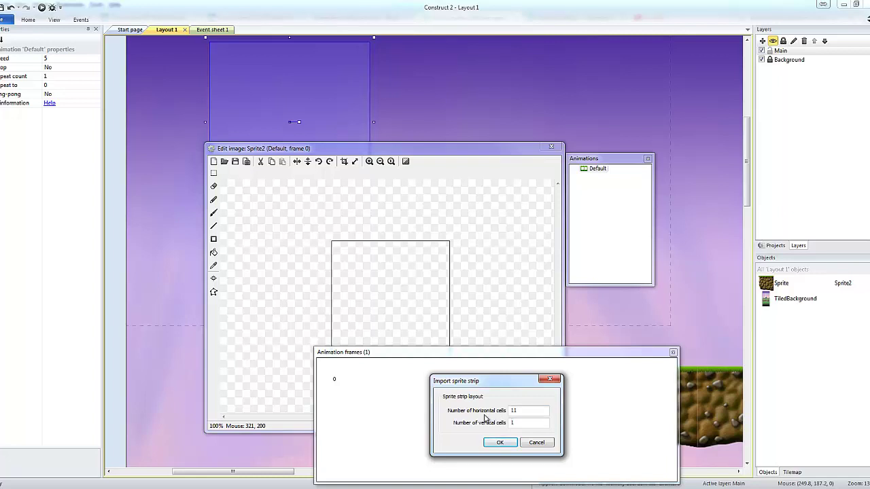
Step: Import the Idle sprite strip as 11 horizontal by 1 vertical cells and delete the blank first frame
left_click(497, 443)
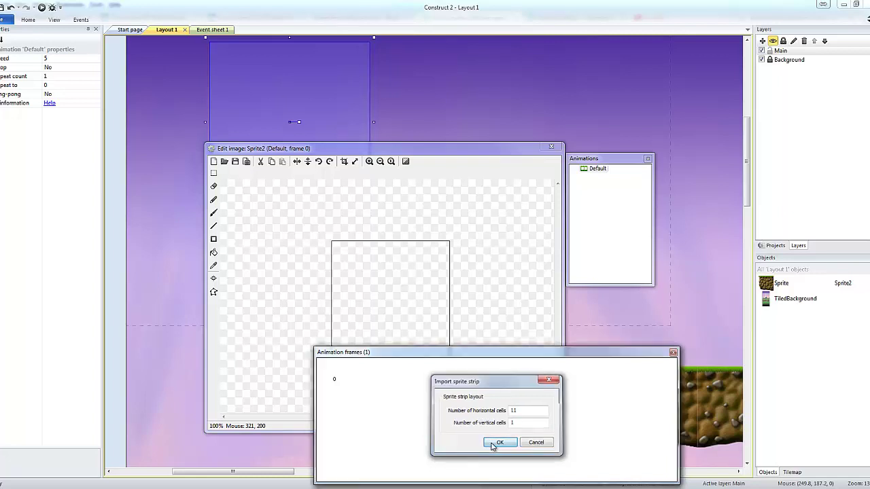
key("Delete")
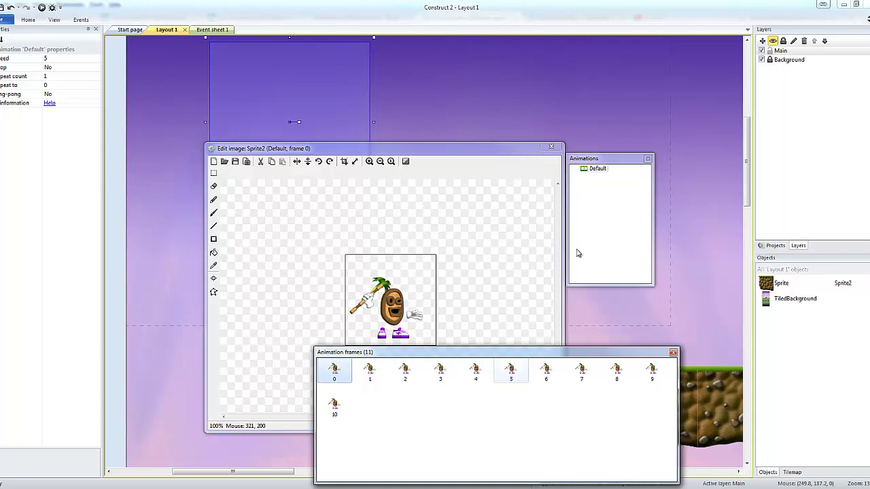
Step: Rename the sprite's Default animation to Idle
left_click(596, 170)
left_click(596, 170)
right_click(597, 173)
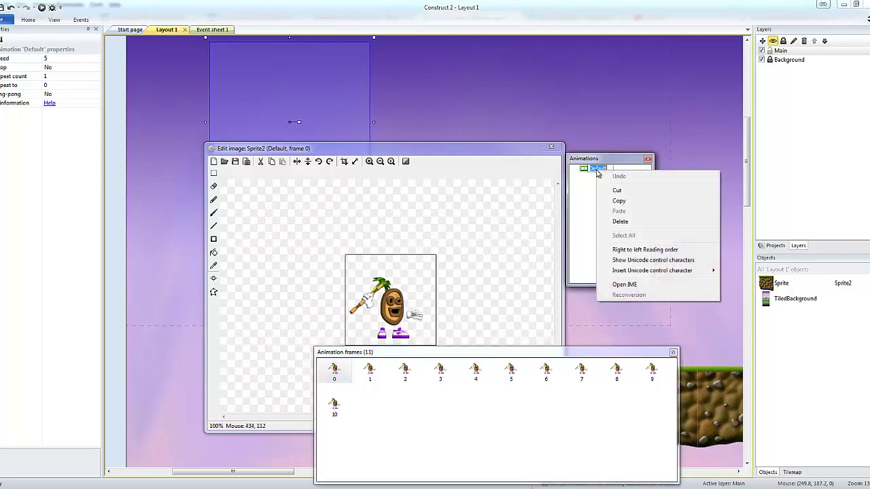
key("Escape")
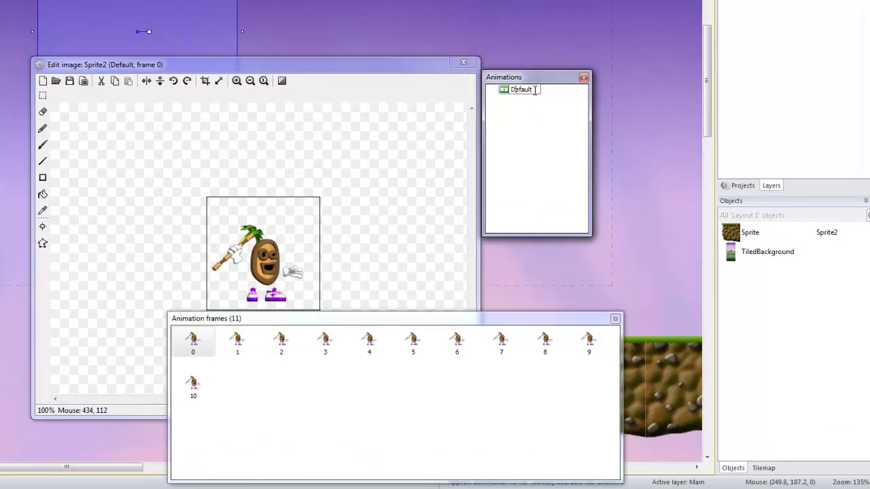
type("I")
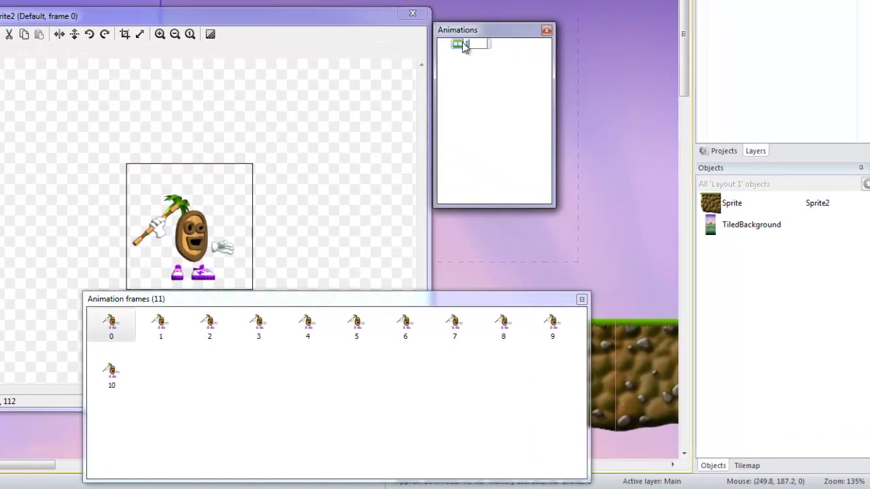
type("dle")
key("Return")
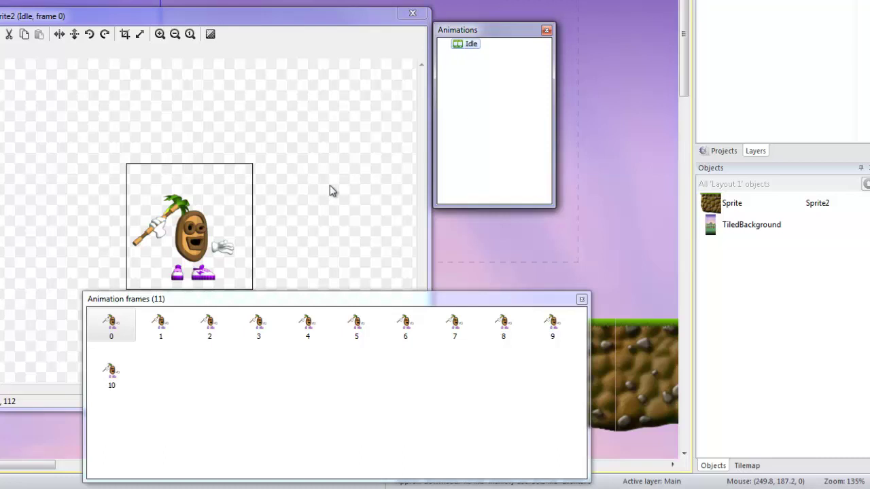
Step: Preview the Idle animation's playback and close the preview
right_click(468, 45)
left_click(497, 99)
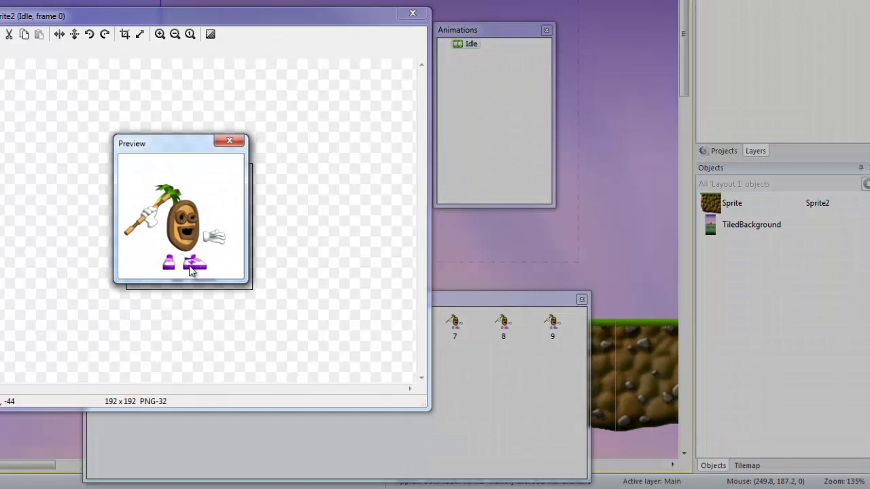
left_click(229, 141)
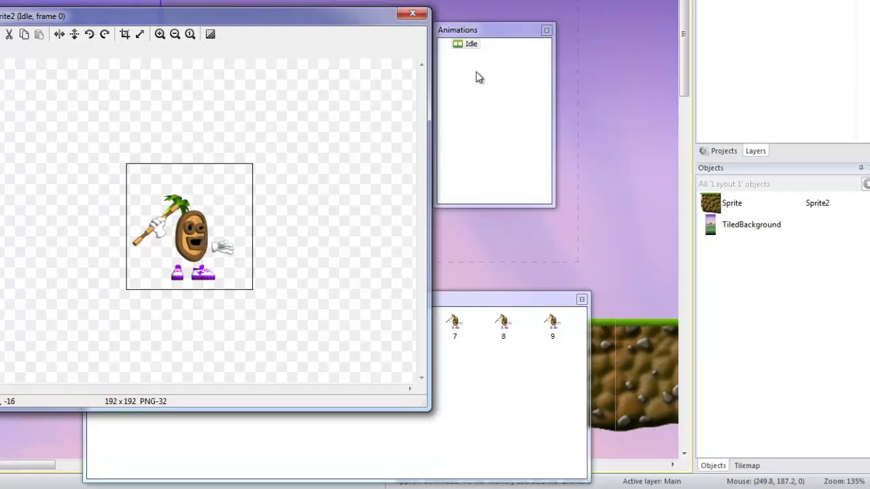
Step: Add a second animation to the player sprite and name it IdletoRun
left_click(477, 118)
right_click(473, 75)
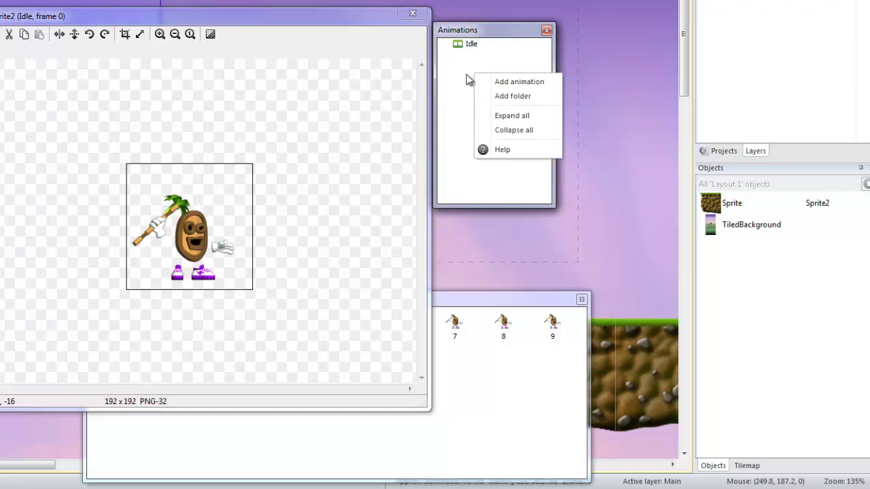
left_click(511, 83)
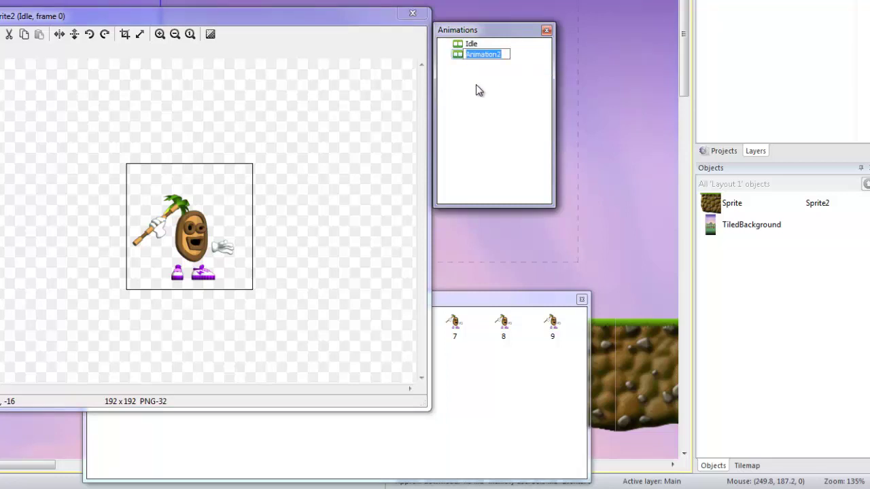
type("I")
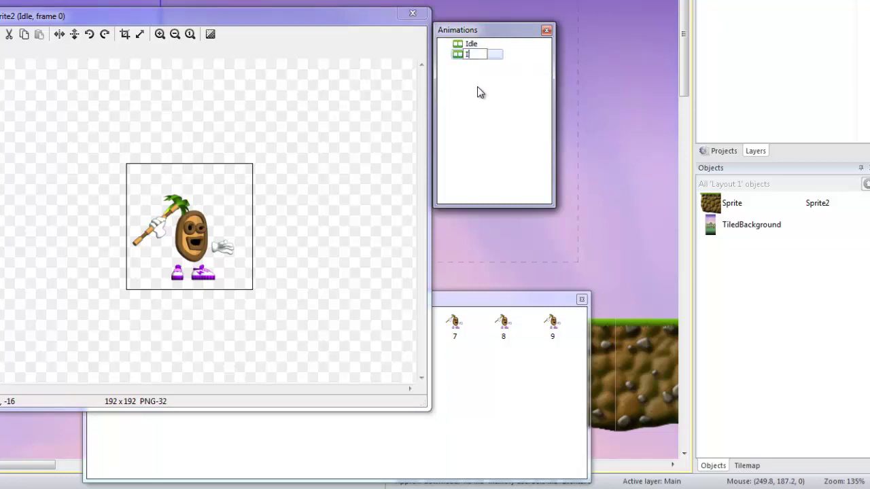
type("dletoRun")
key("Return")
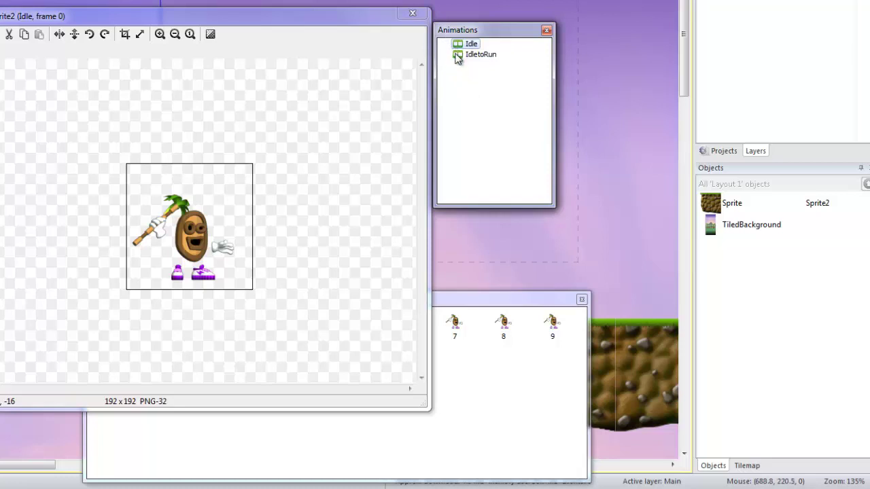
Step: Import Idle_to_run.PNG from the Idle to run(tween) folder into IdletoRun as a 7 by 1 sprite strip and delete the blank first frame
left_click(457, 57)
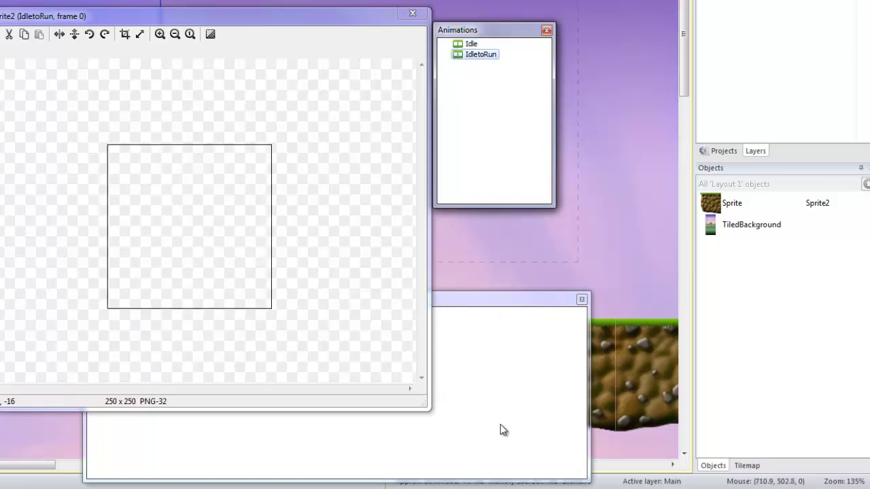
right_click(491, 380)
left_click(527, 332)
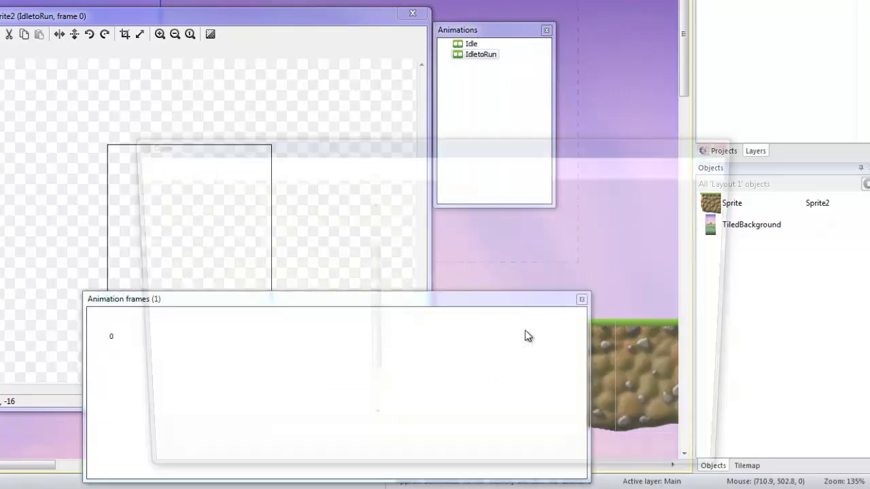
left_click(464, 164)
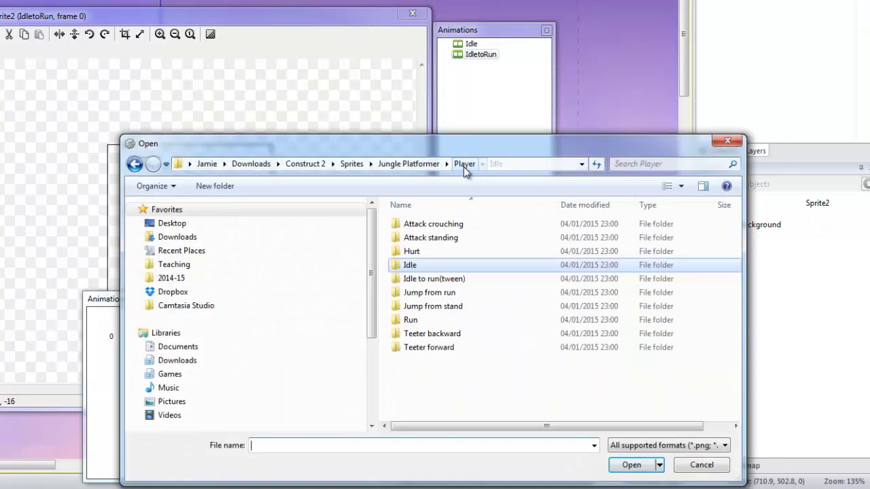
double_click(422, 278)
left_click(415, 248)
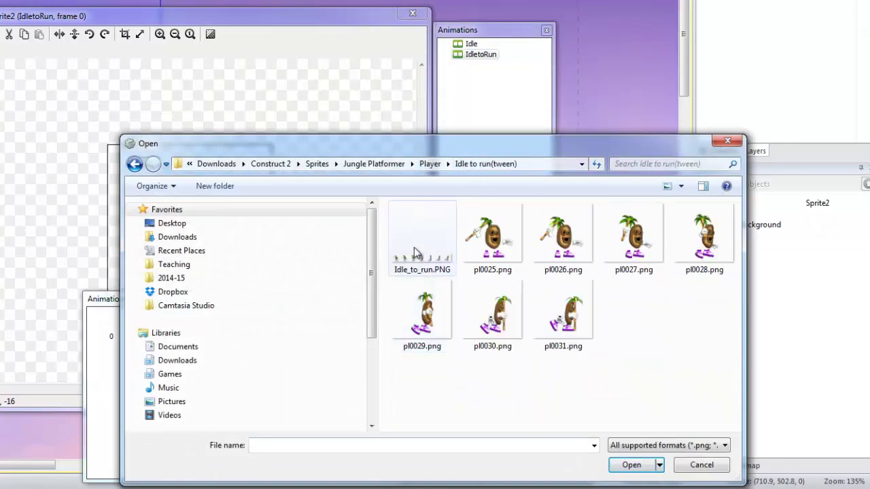
left_click(639, 467)
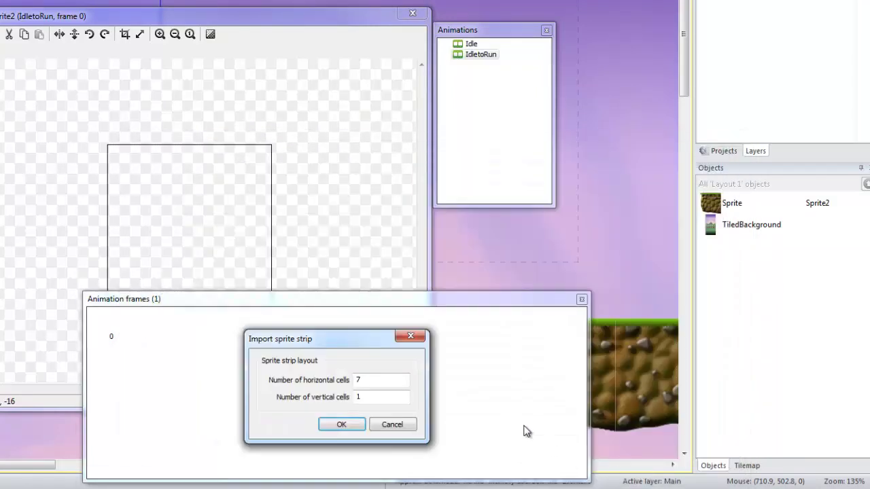
left_click(344, 424)
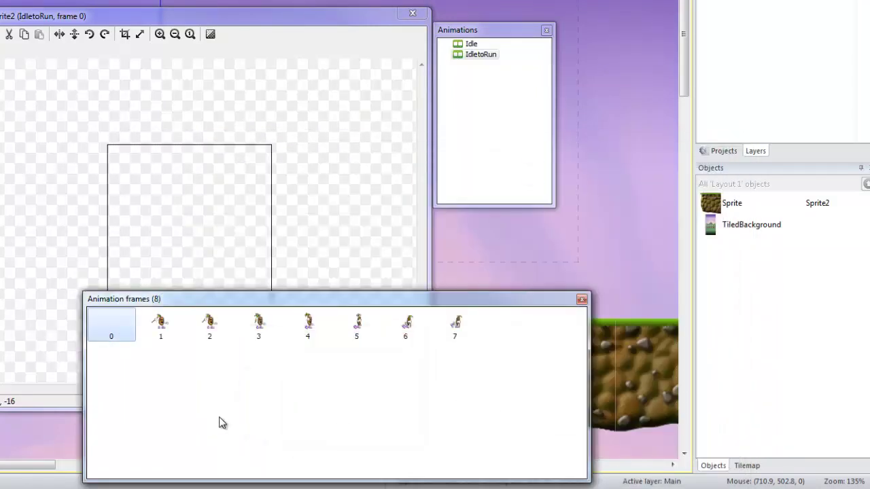
key("Delete")
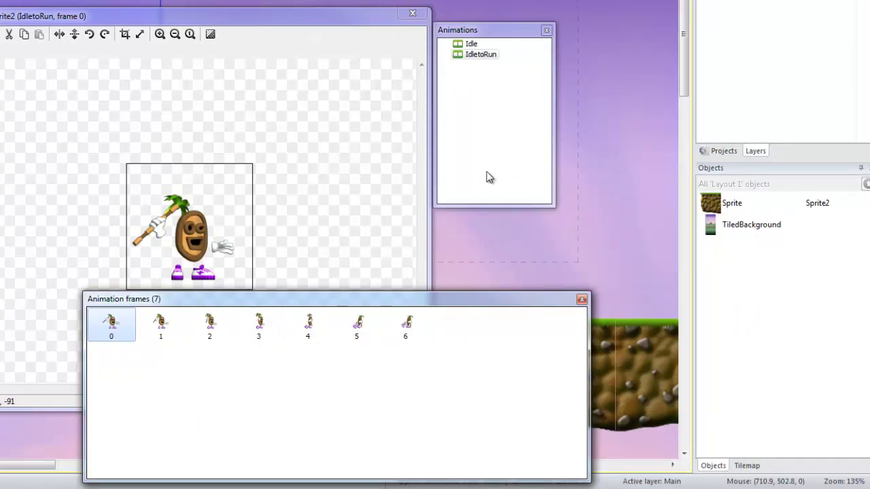
Step: Add a third animation to the player sprite and name it Run
left_click(465, 86)
right_click(464, 86)
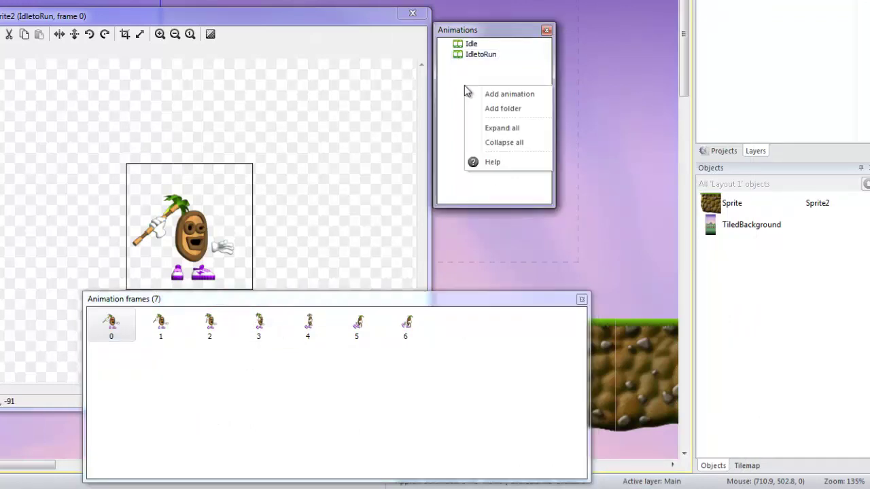
left_click(488, 99)
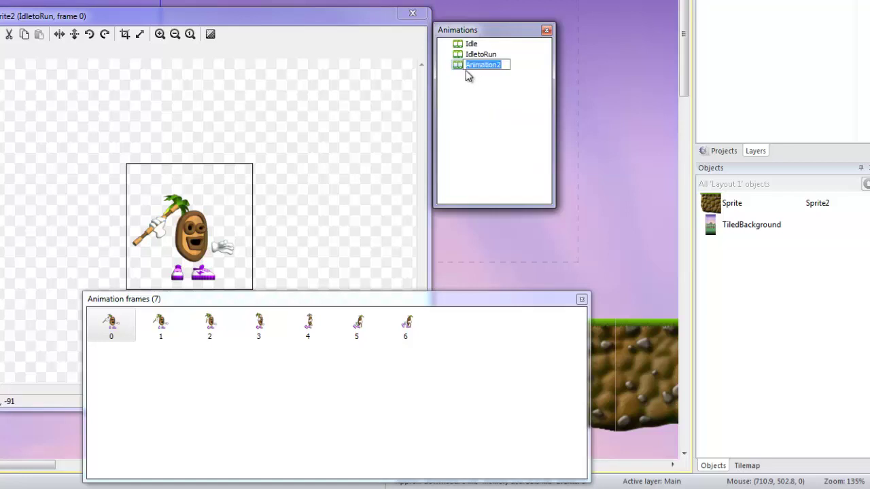
type("Run")
key("Return")
Step: Import Run.PNG from the Player > Run folder into the Run animation as a 21 by 1 sprite strip and delete the blank first frame
left_click(469, 66)
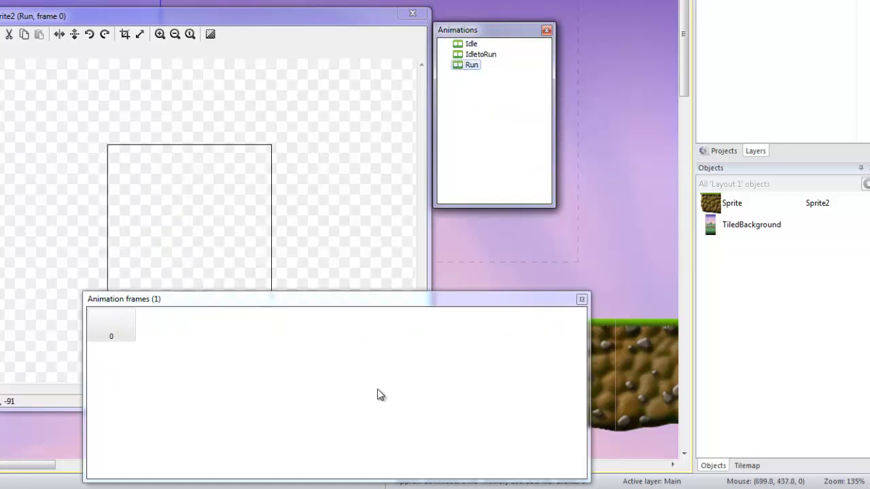
right_click(333, 373)
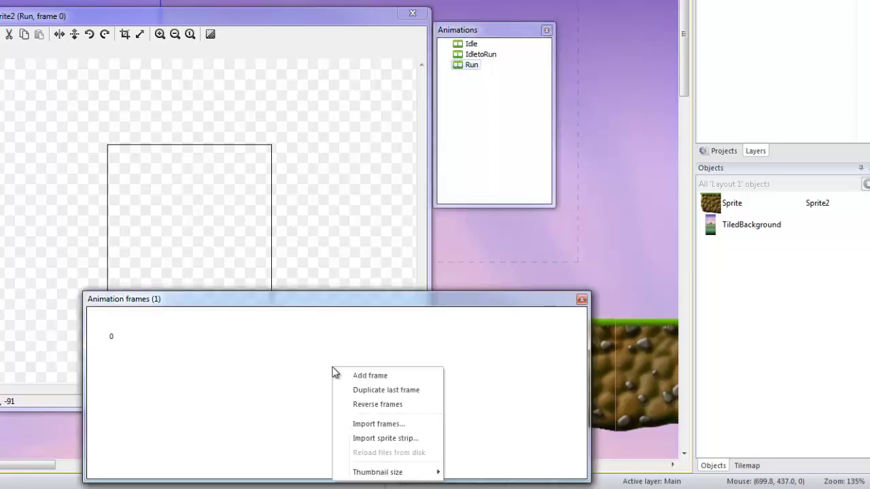
left_click(372, 439)
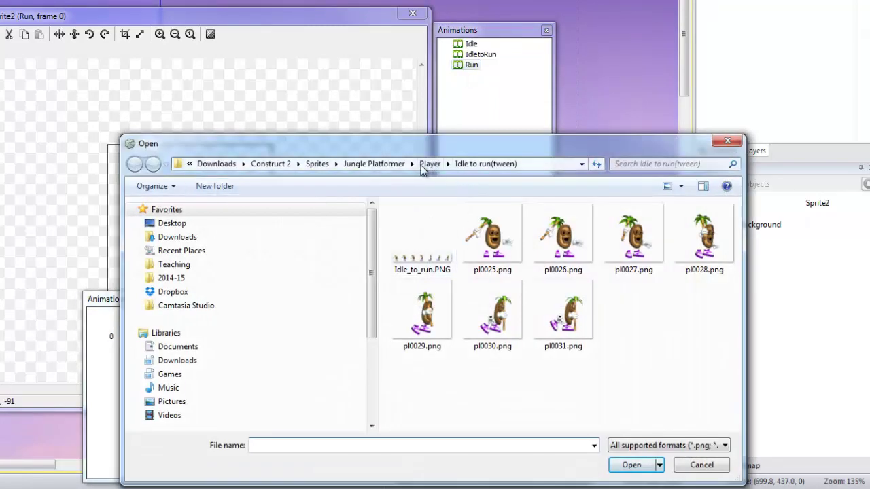
left_click(421, 166)
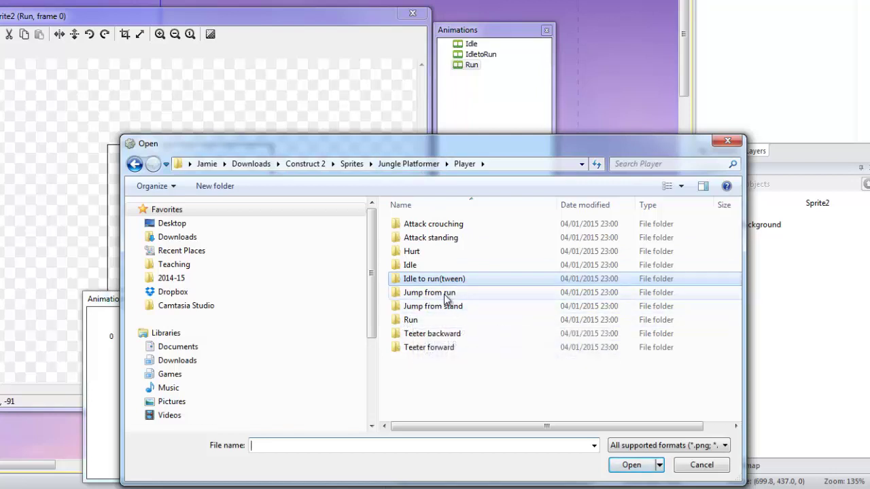
left_click(406, 322)
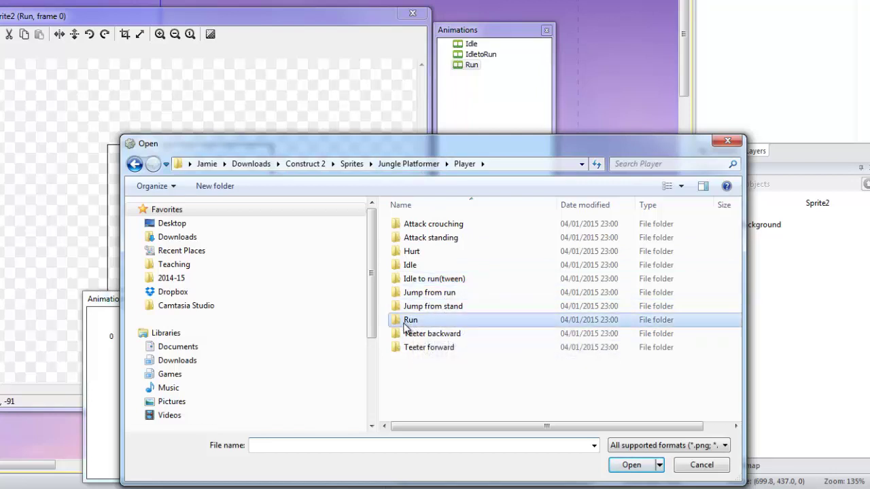
left_click(632, 465)
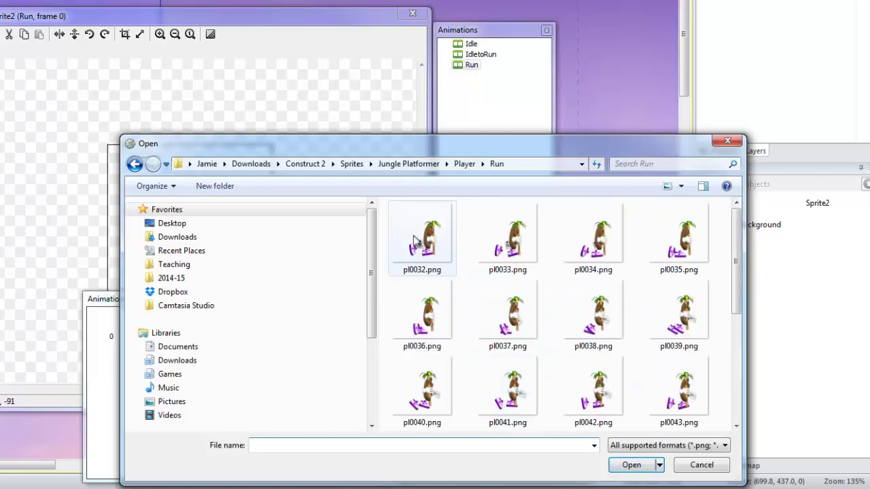
left_click_drag(735, 316, 737, 452)
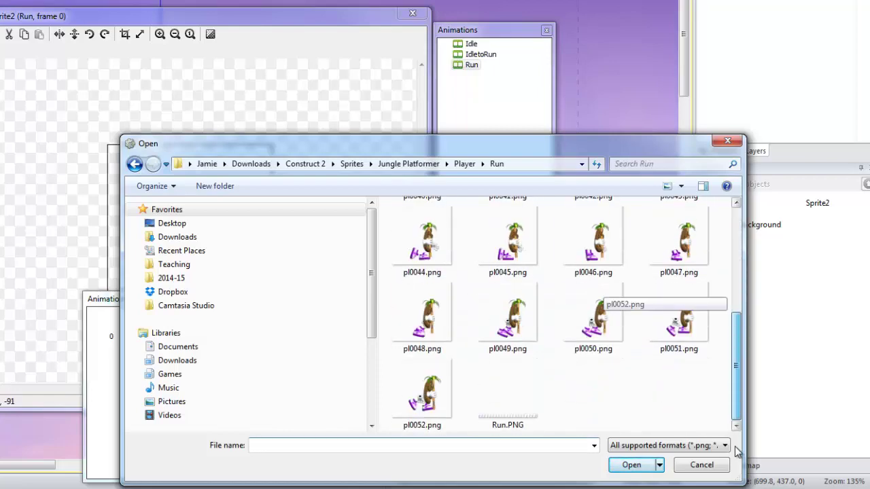
left_click(506, 401)
left_click(631, 466)
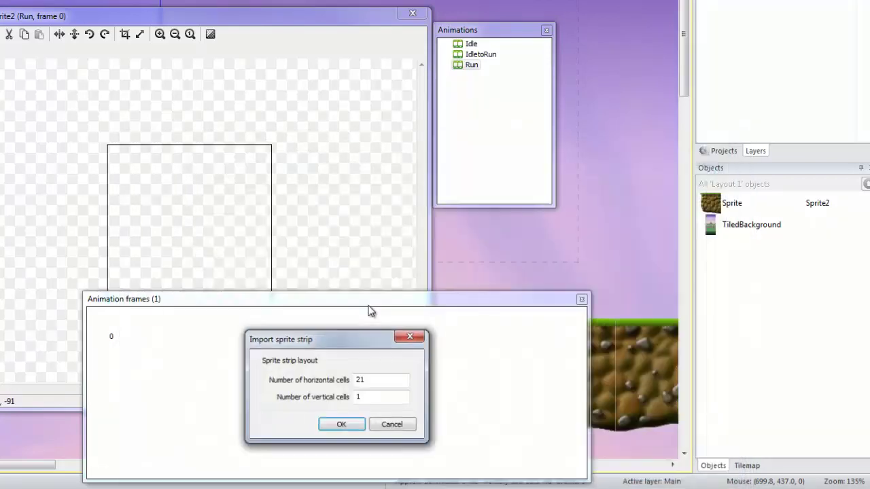
left_click(352, 423)
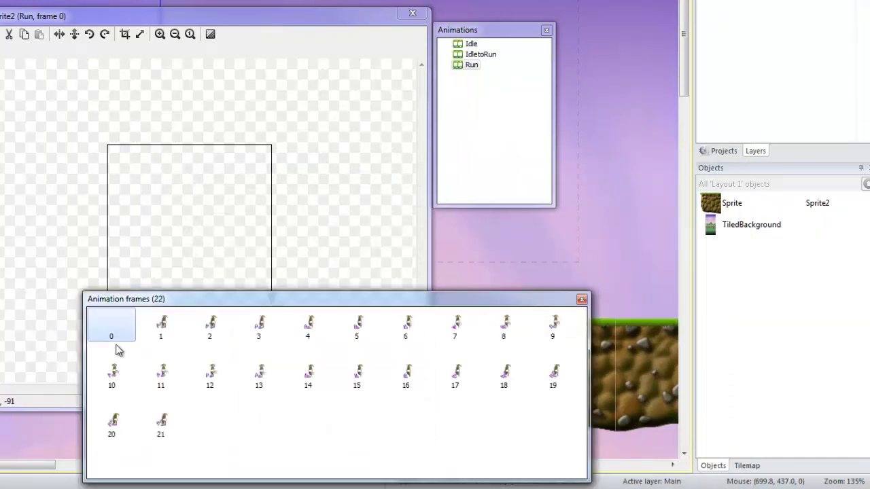
key("Delete")
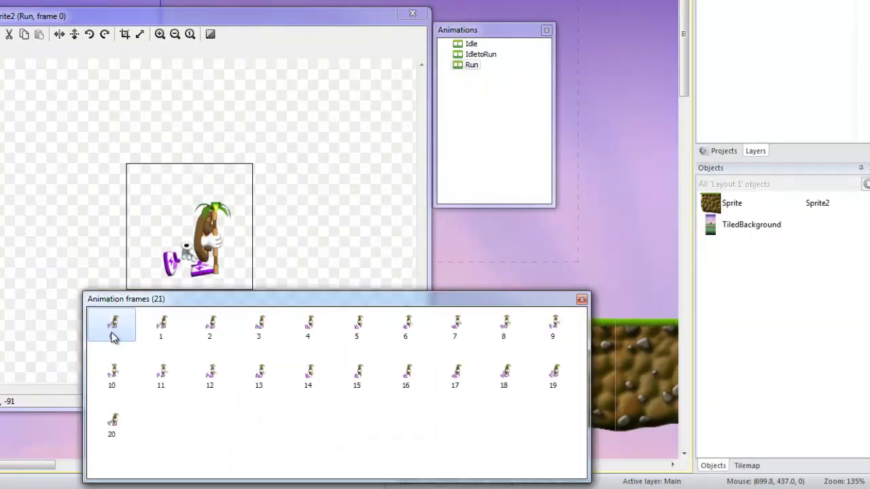
Step: Add a fourth animation to the player sprite and name it JunpfromRun
right_click(447, 86)
left_click(473, 96)
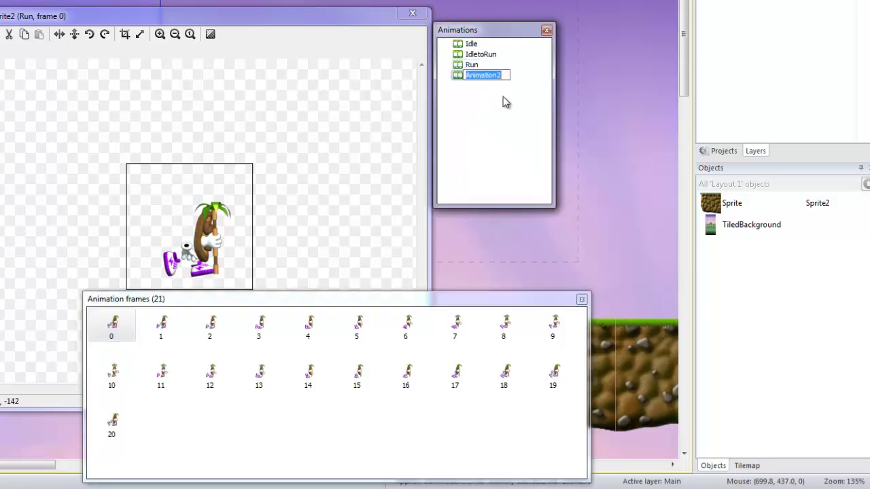
type("Junp")
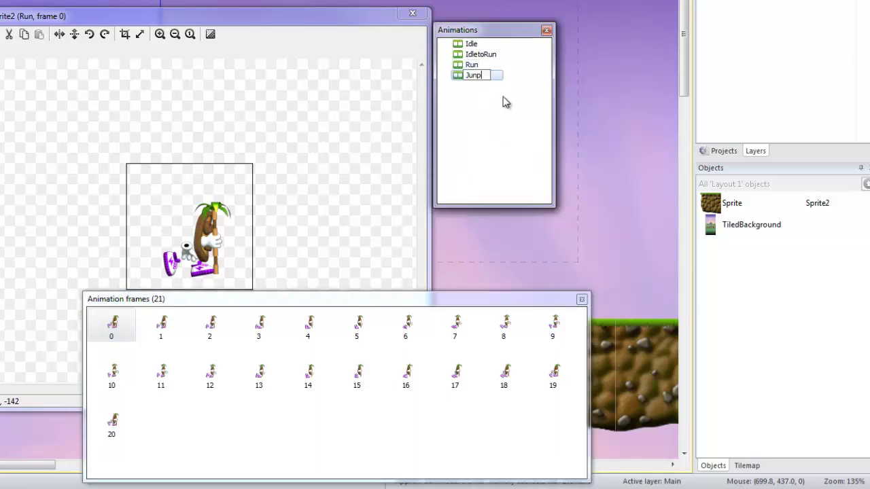
type("fromRun")
key("Return")
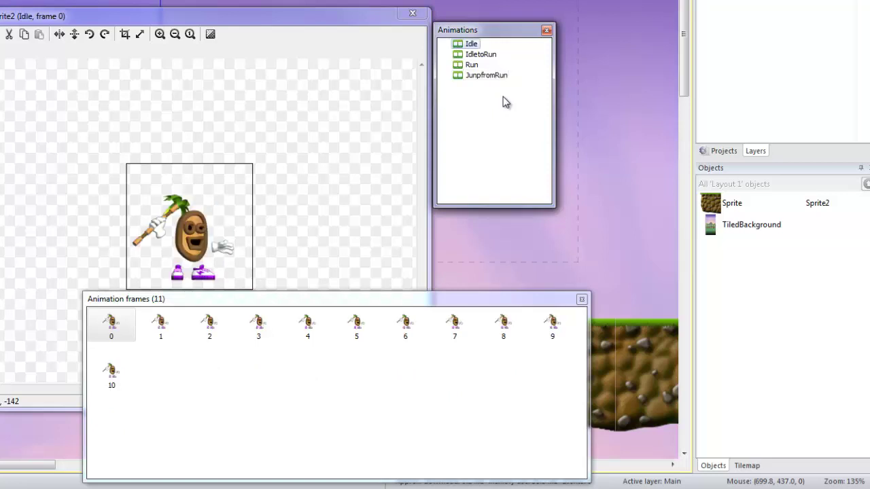
Step: Add a fifth animation to the player sprite and name it JumpfromStand
right_click(472, 106)
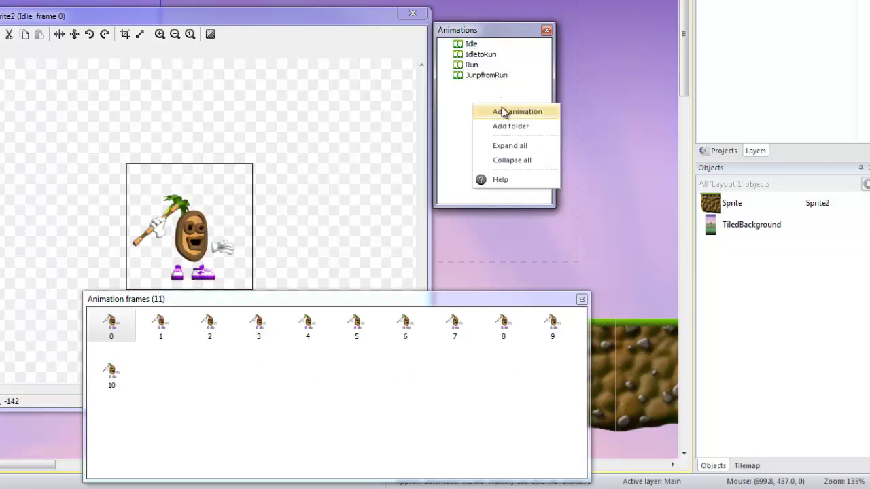
left_click(503, 112)
type("Jum")
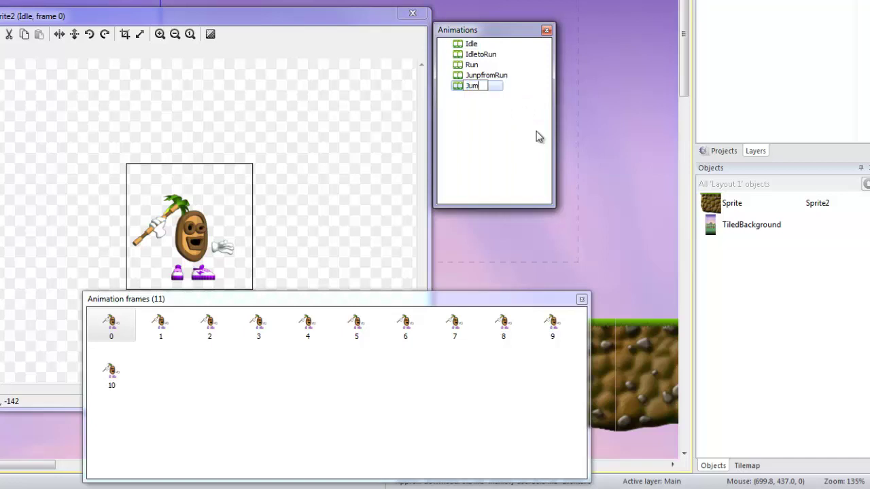
type("pfromStand")
key("Return")
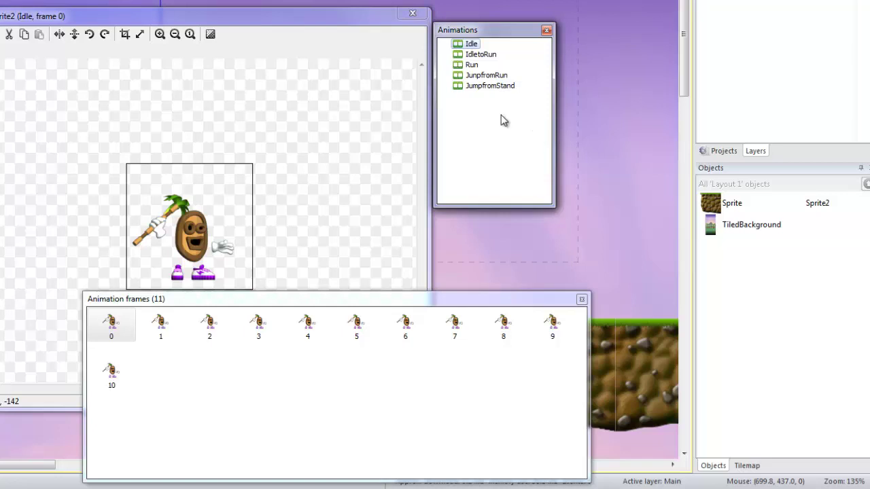
Step: Import jump_from_run.PNG from the Jump from run folder into the JunpfromRun animation as an 18 by 1 sprite strip
left_click(471, 76)
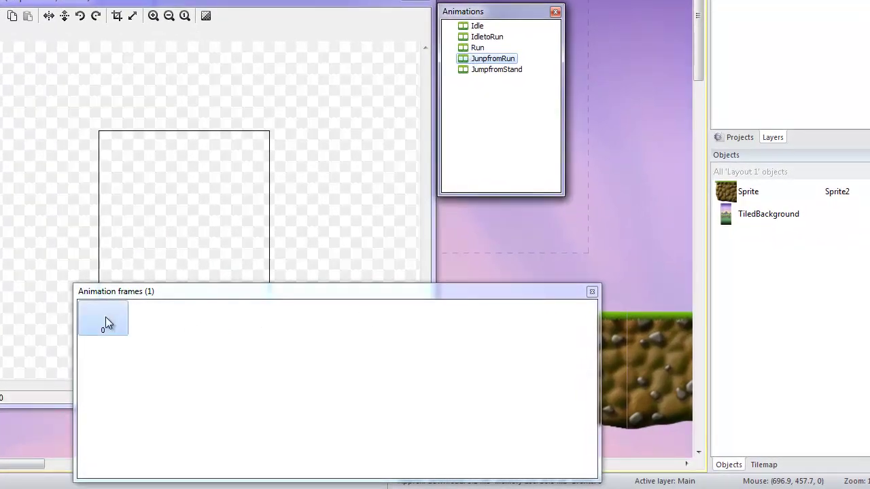
right_click(225, 332)
left_click(257, 405)
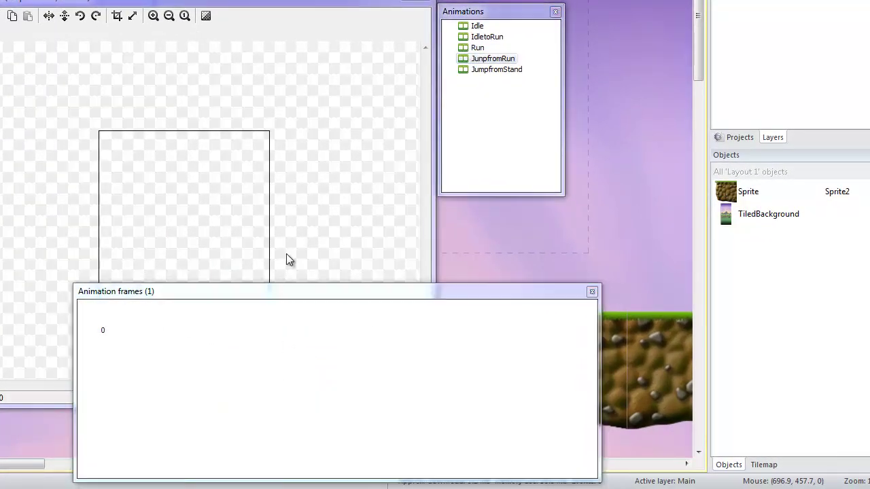
left_click(472, 151)
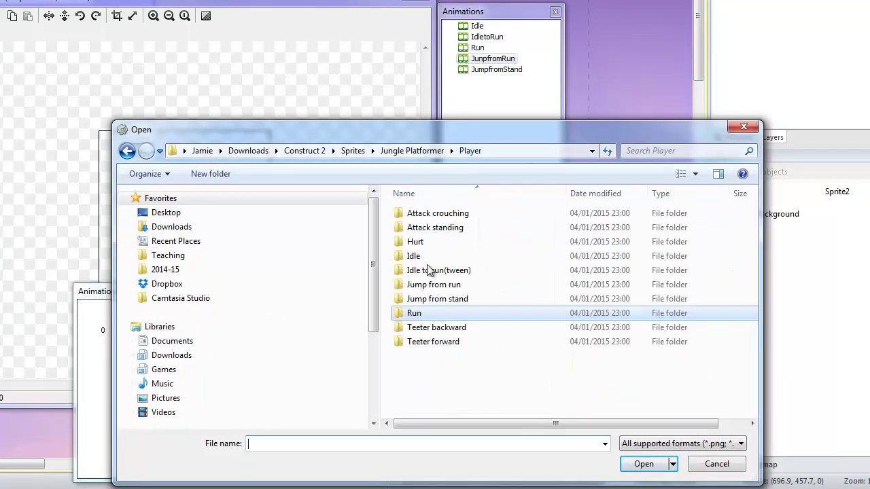
double_click(415, 284)
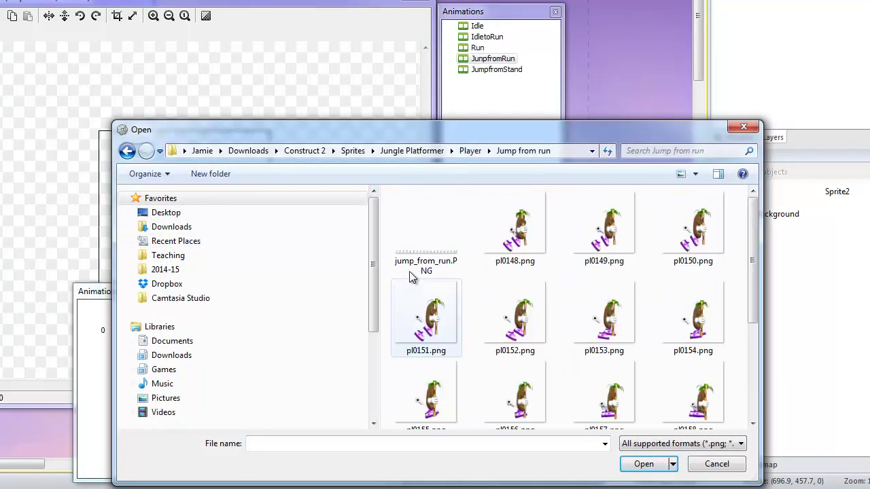
left_click(412, 239)
left_click(644, 464)
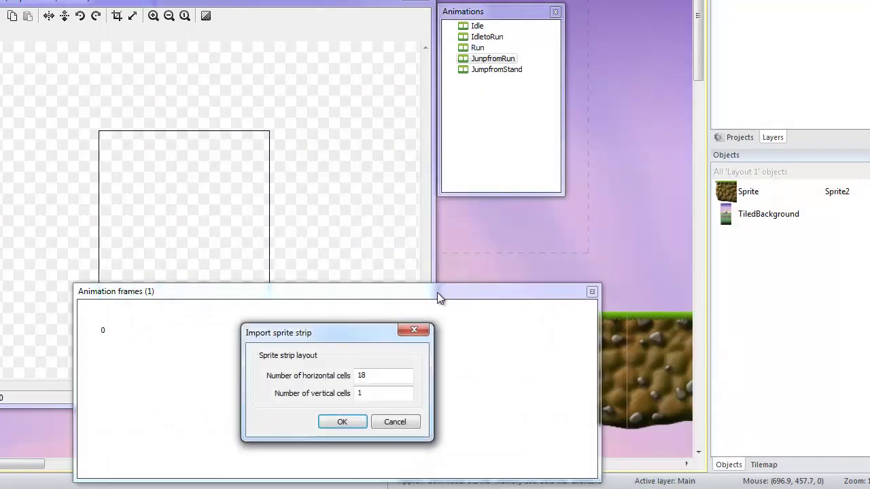
left_click(338, 422)
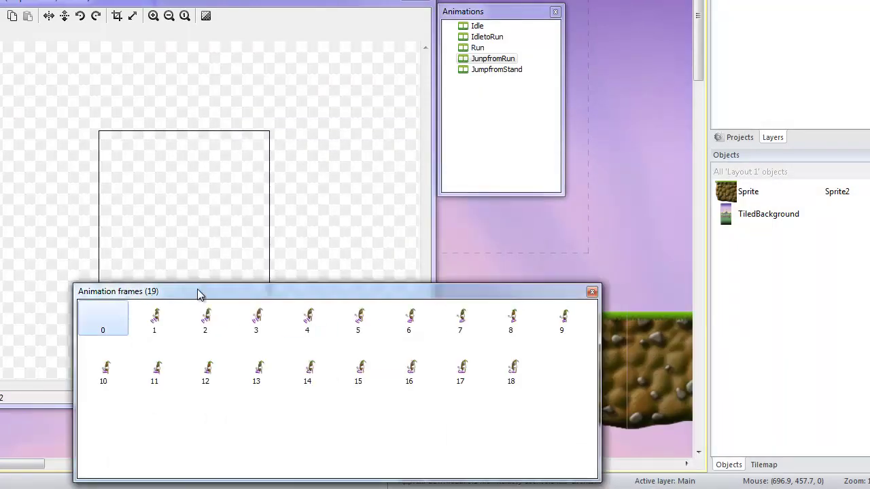
Step: Import jump_from_stand.PNG from the Jump from stand folder into JumpfromStand as a sprite strip and delete the blank first frame
left_click(476, 70)
right_click(240, 347)
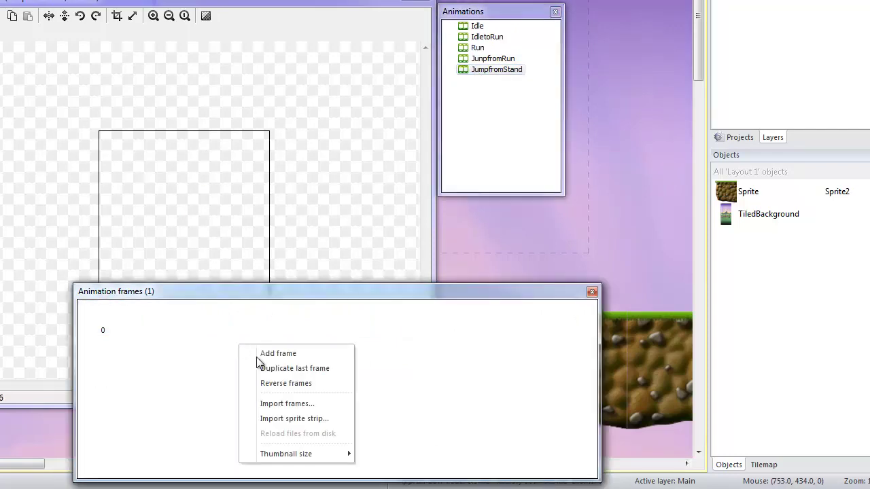
left_click(268, 420)
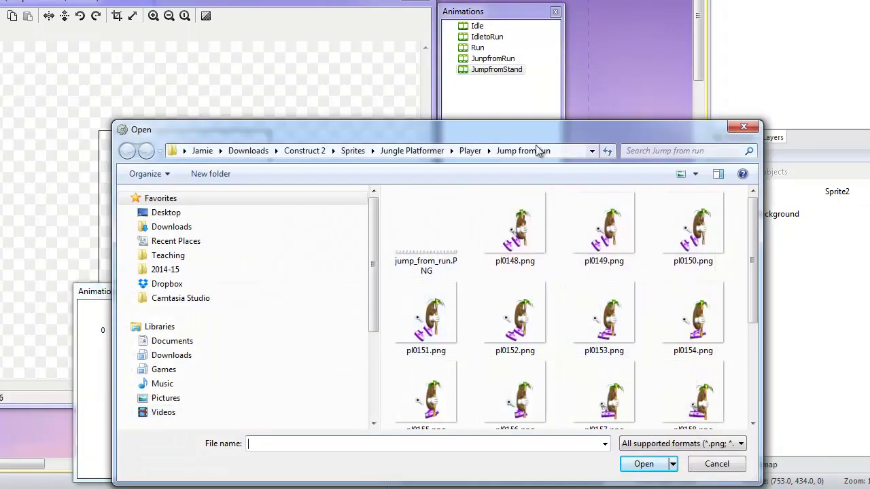
left_click(470, 150)
double_click(428, 299)
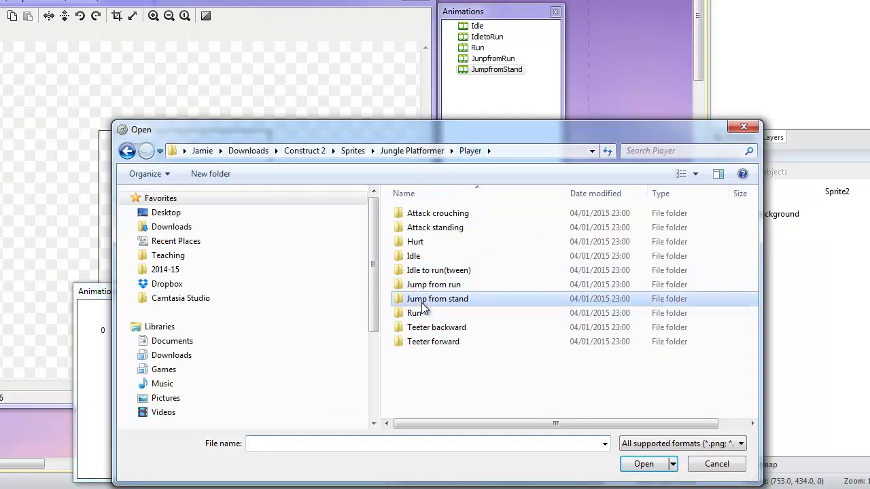
left_click(421, 231)
left_click(643, 464)
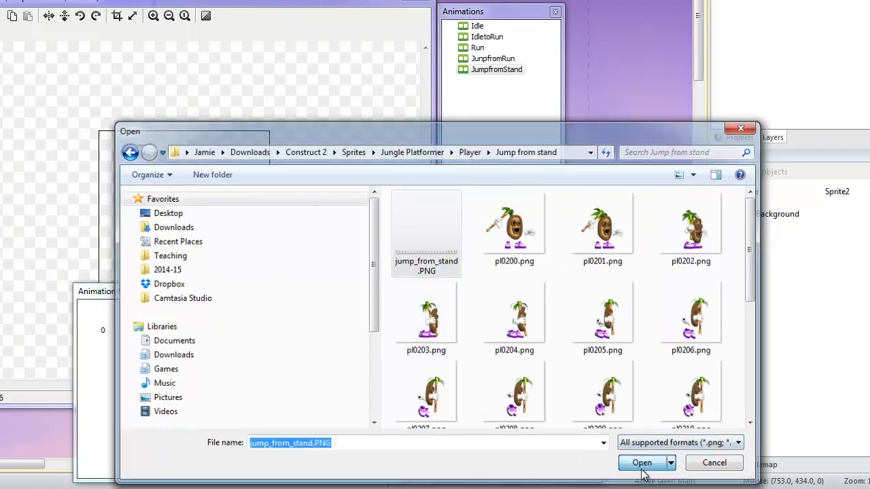
left_click(345, 425)
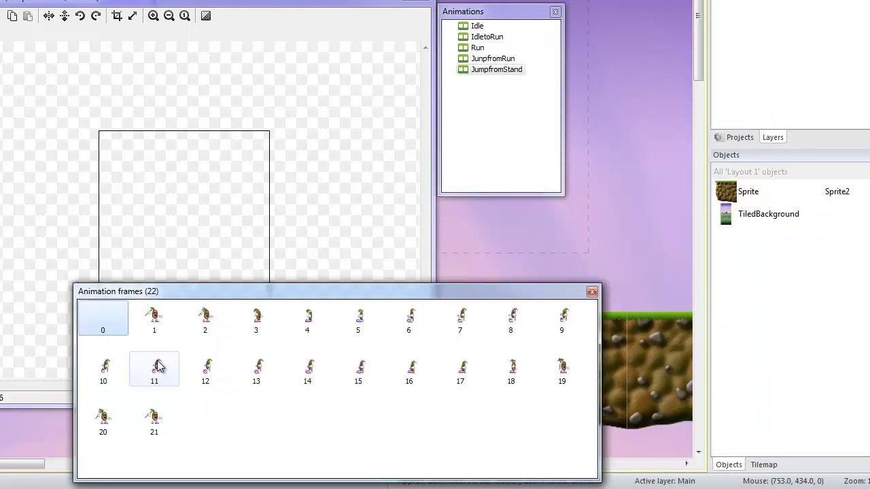
key("Delete")
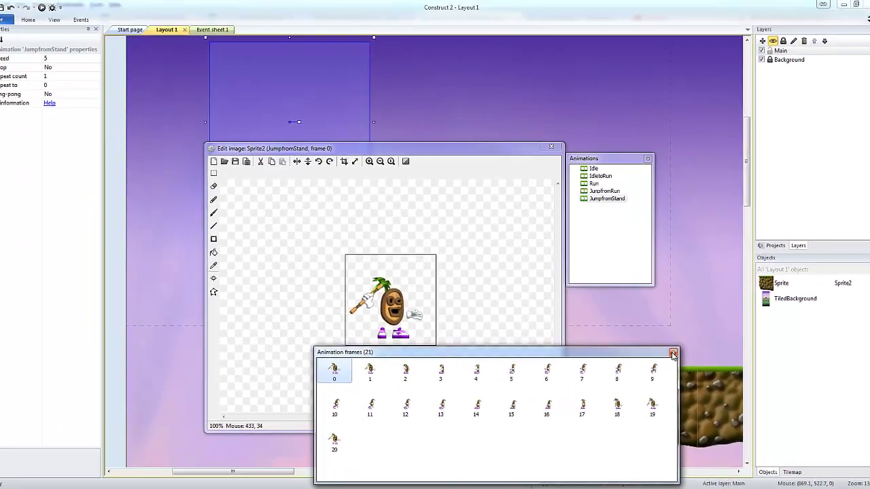
Step: Close the image editor on the Idle animation and move the player sprite over the upper platform to position 320, 192
left_click(584, 169)
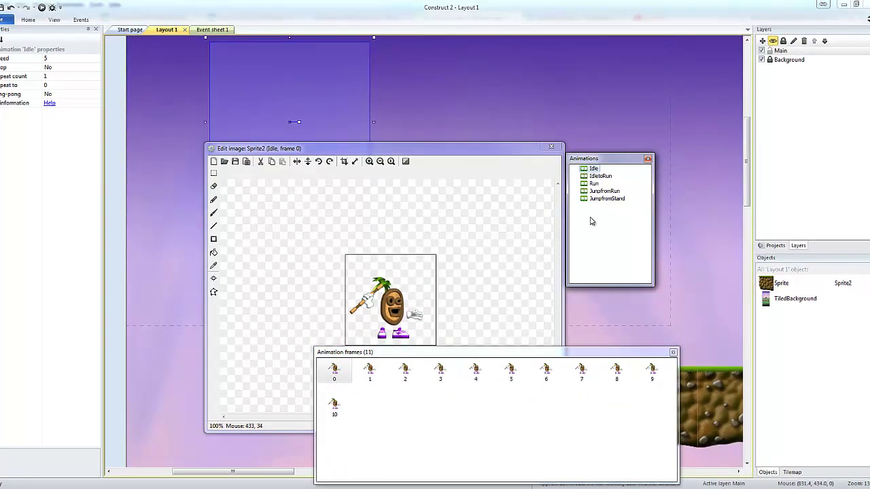
left_click(672, 352)
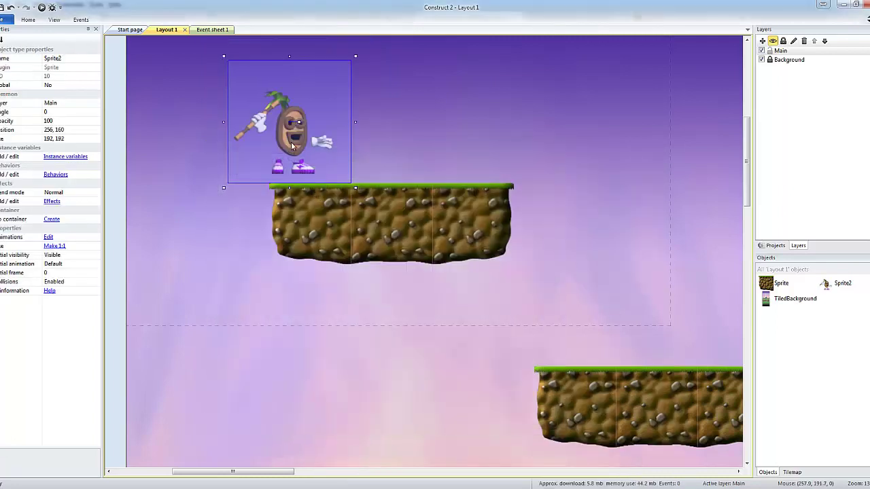
left_click_drag(292, 146, 334, 146)
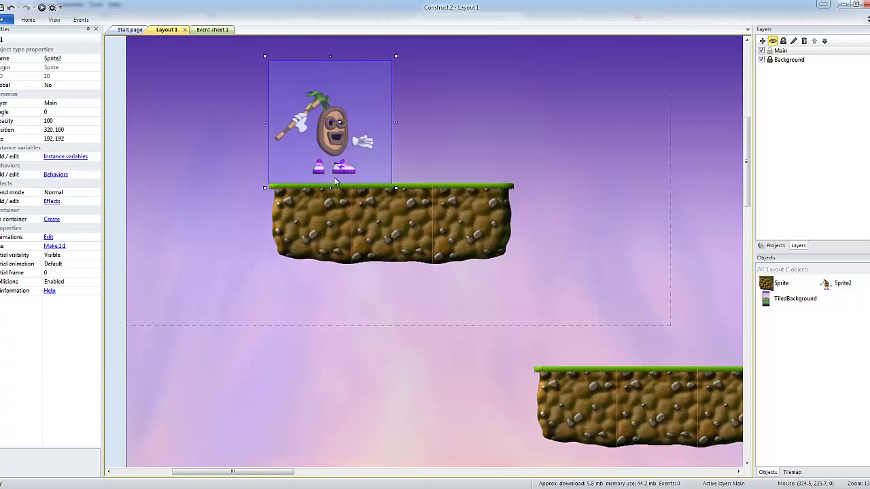
left_click(453, 134)
left_click(344, 134)
left_click_drag(333, 150, 333, 152)
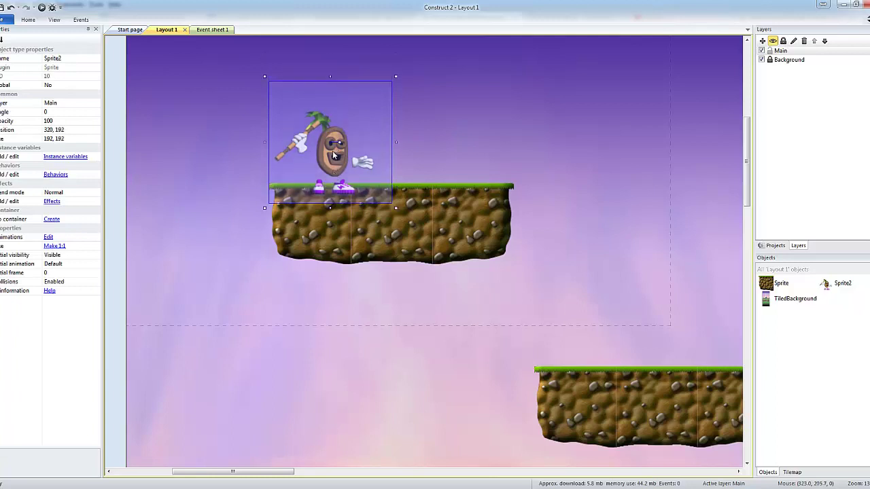
Step: Turn off grid snapping and raise the player sprite slightly so its shoes rest on the upper platform's grass
left_click(55, 19)
left_click(192, 32)
left_click_drag(325, 145, 326, 134)
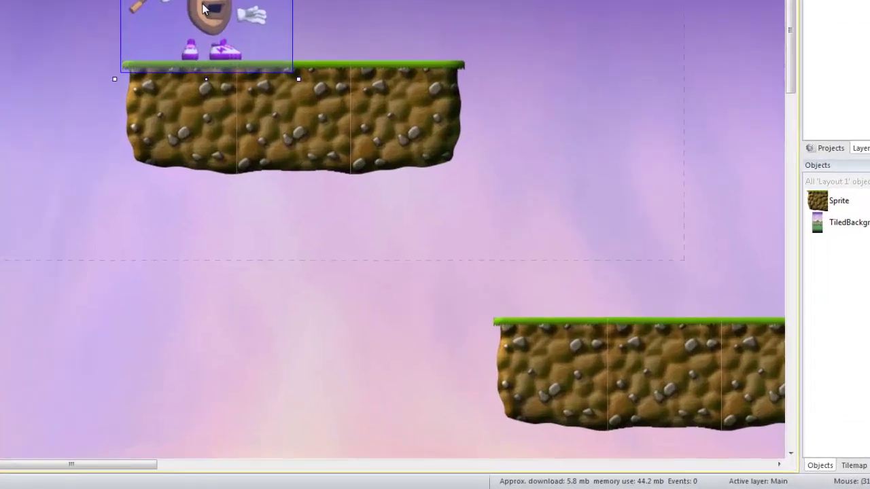
Step: Open the player sprite's images for editing and crop all frames of the Idle animation to the character
double_click(344, 148)
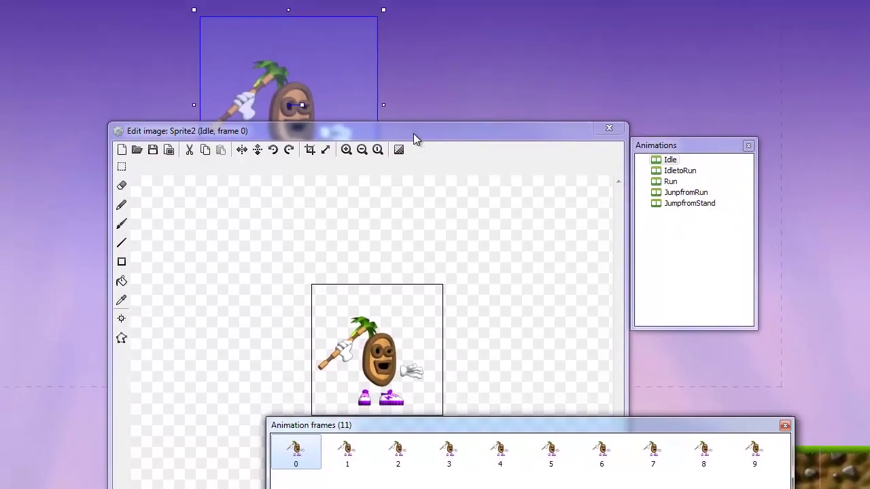
left_click_drag(414, 133, 416, 62)
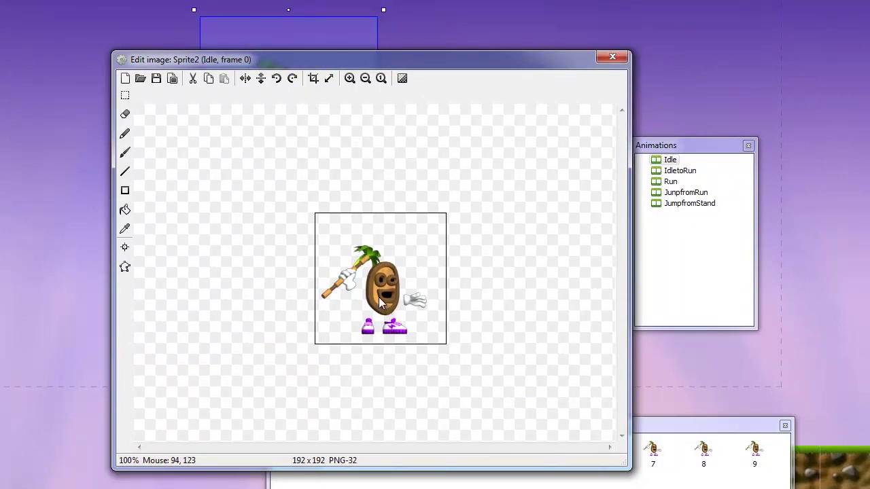
left_click(313, 80)
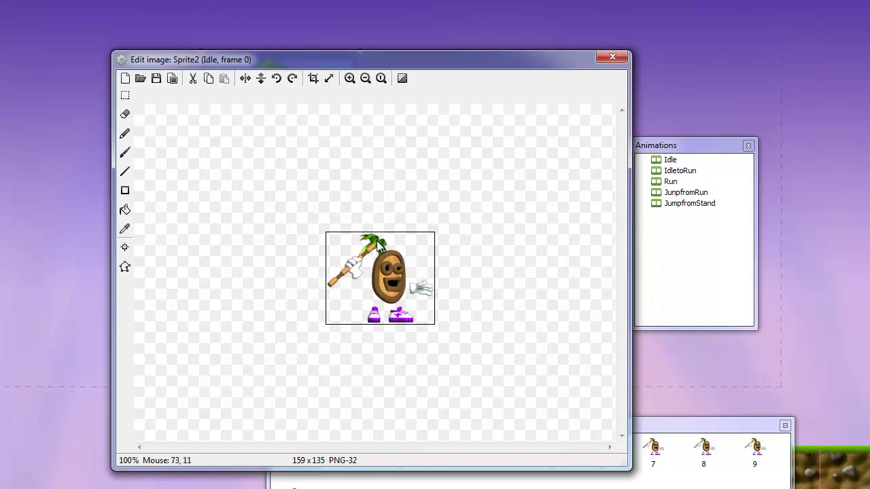
Step: Set the Idle frame's origin point to Bottom with quick assign and apply it to the whole animation
left_click(126, 248)
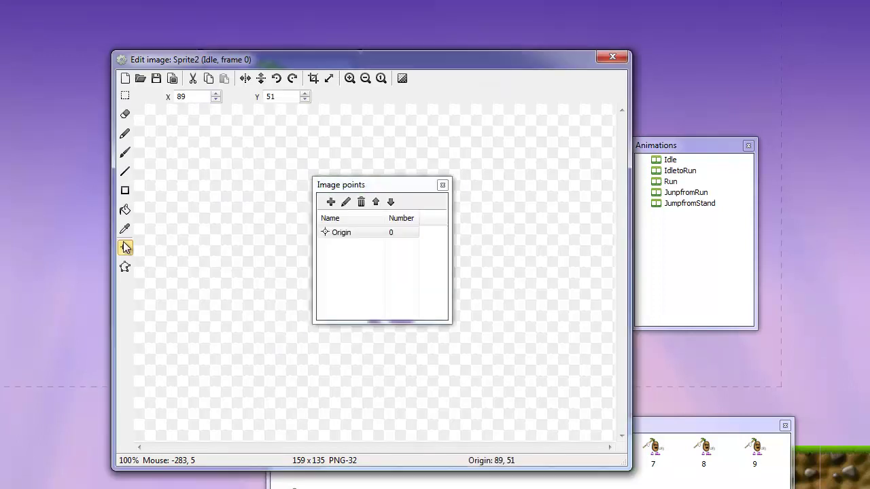
left_click_drag(383, 185, 257, 113)
right_click(247, 164)
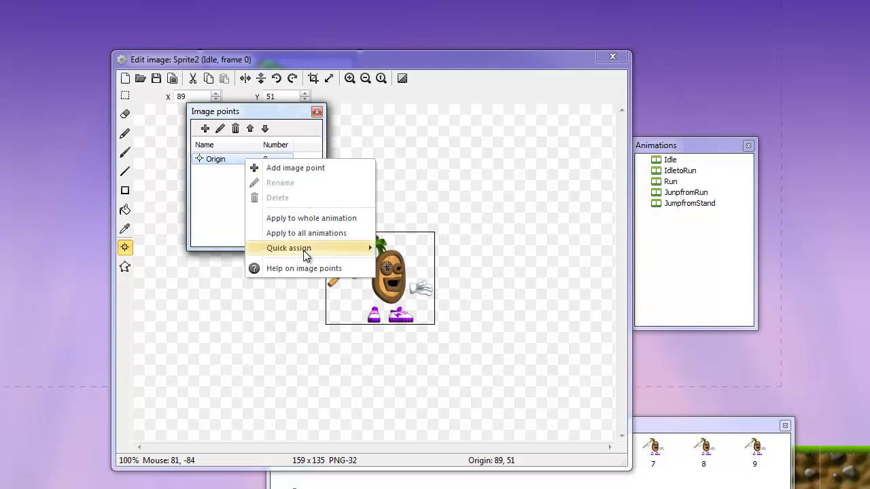
mouse_move(304, 252)
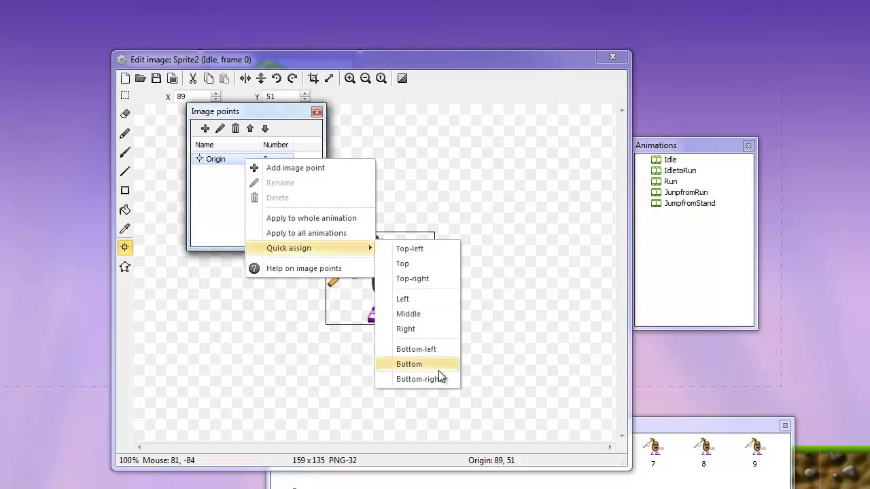
left_click(407, 364)
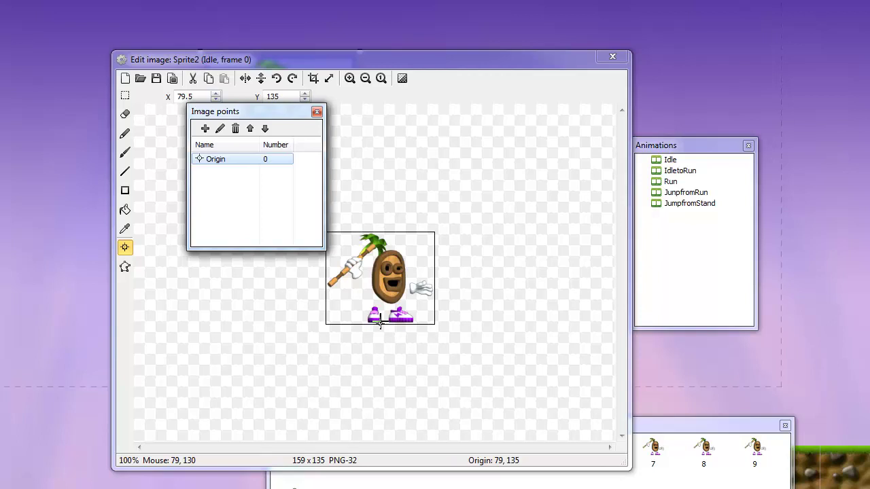
right_click(233, 166)
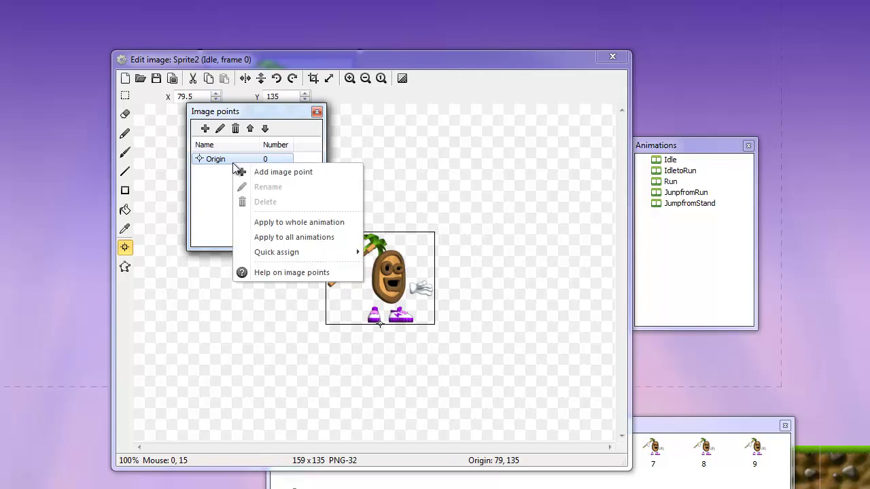
left_click(313, 226)
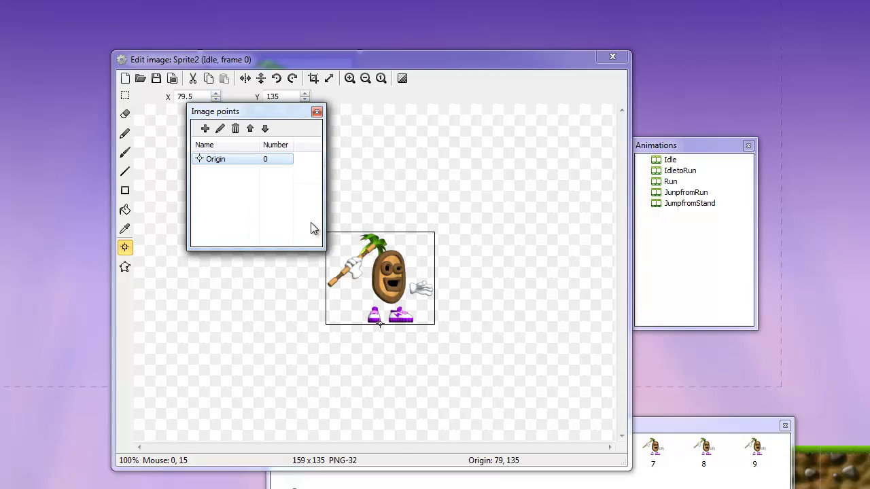
Step: Crop all frames of the IdletoRun animation and set their origin to Bottom across the whole animation
left_click(670, 171)
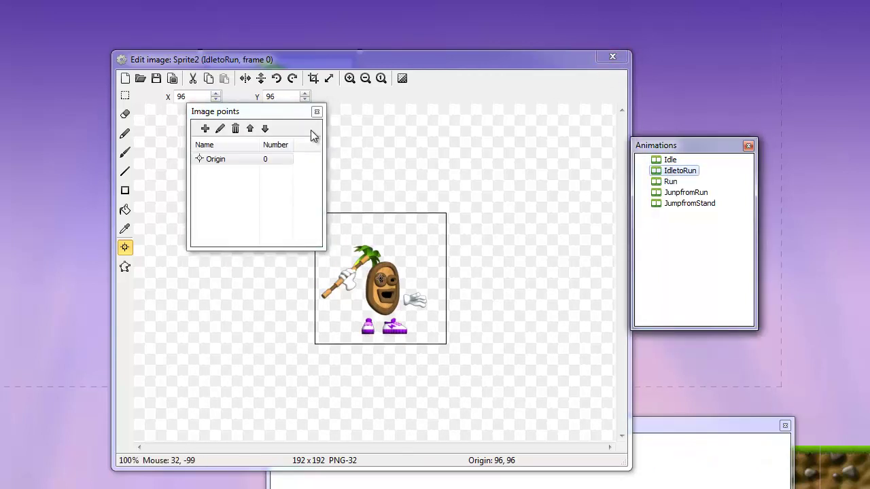
left_click(312, 78, "shift")
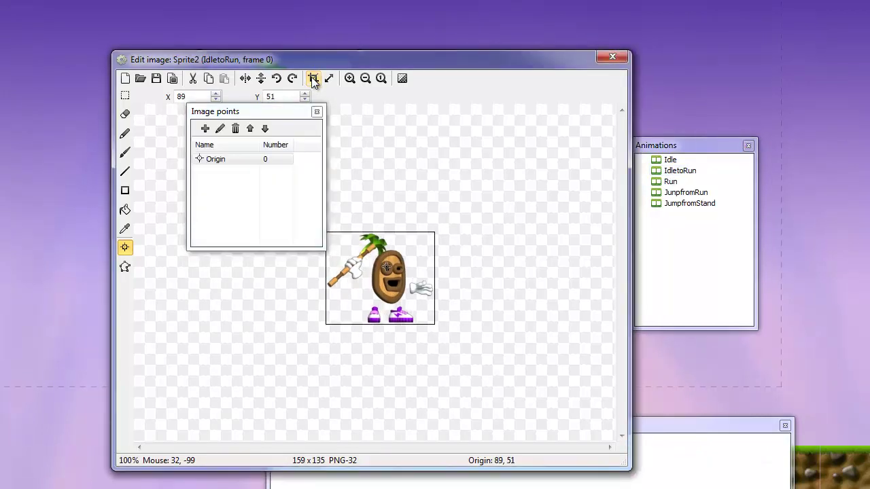
right_click(227, 162)
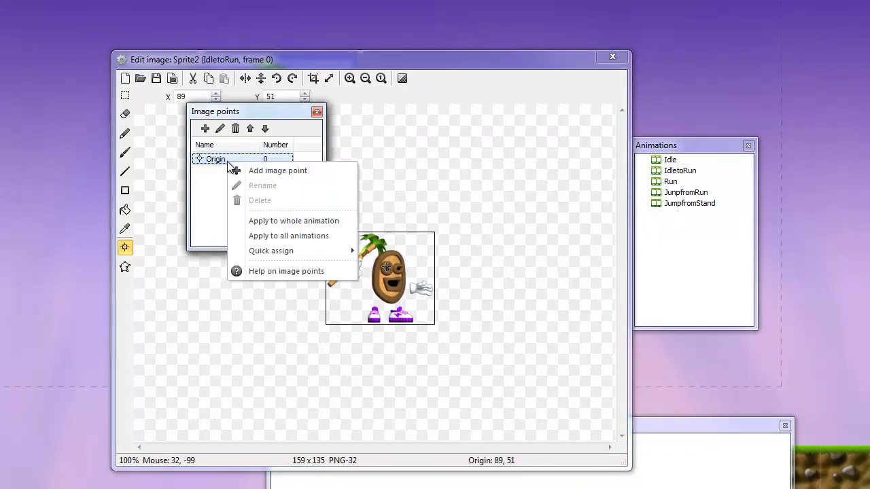
mouse_move(296, 246)
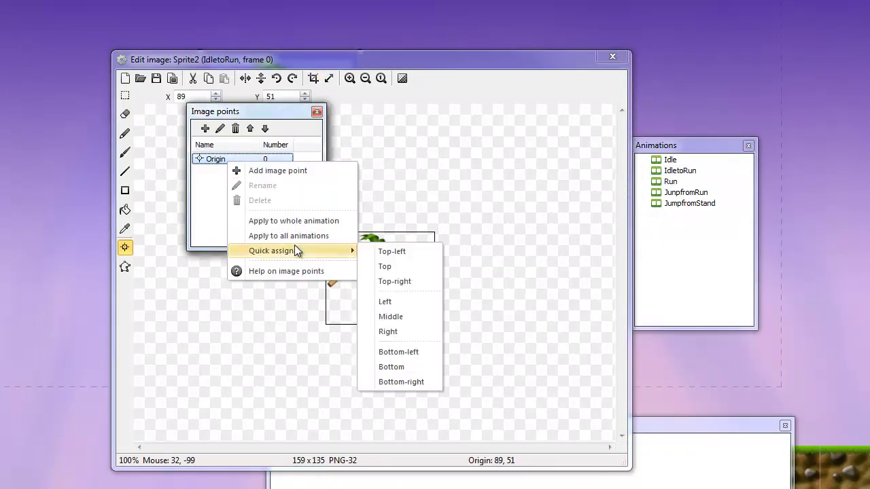
left_click(398, 367)
right_click(248, 160)
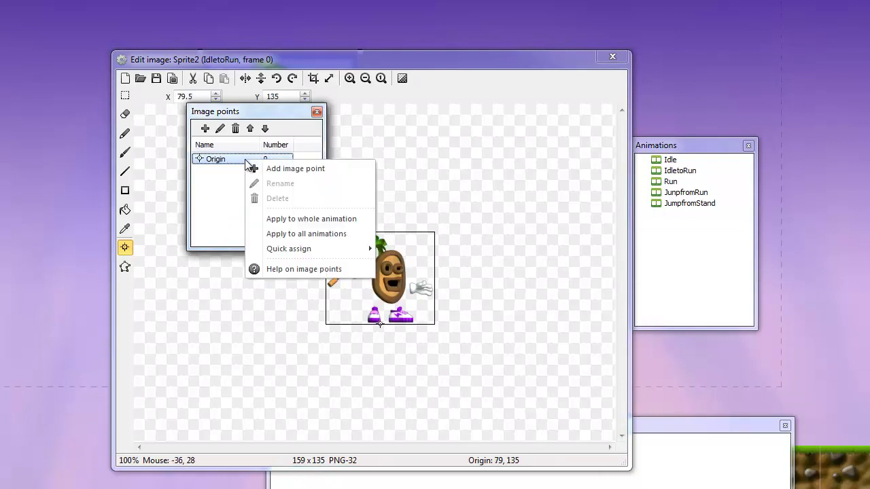
left_click(287, 223)
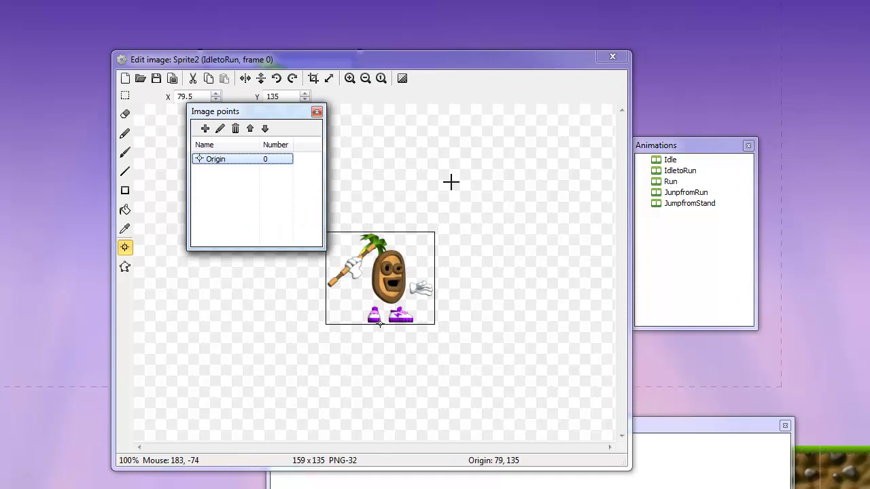
Step: Crop all frames of the Run, JunpfromRun and JumpfromStand animations to the character
right_click(229, 164)
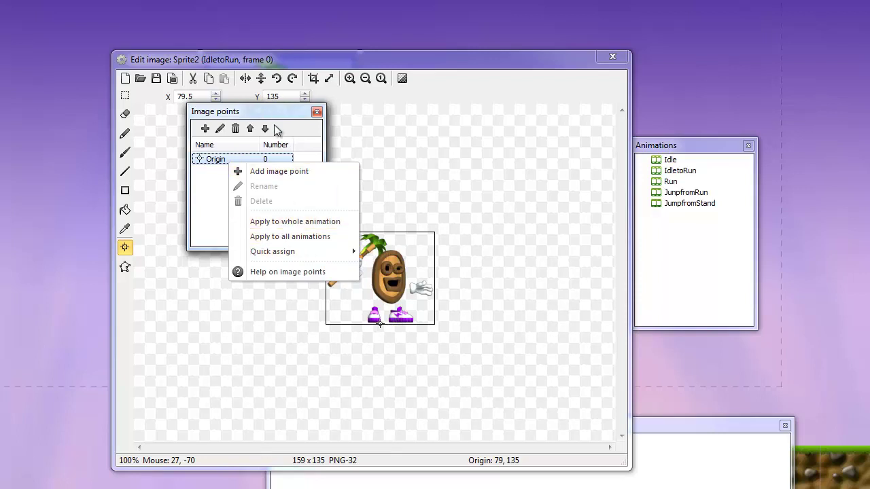
left_click(671, 182)
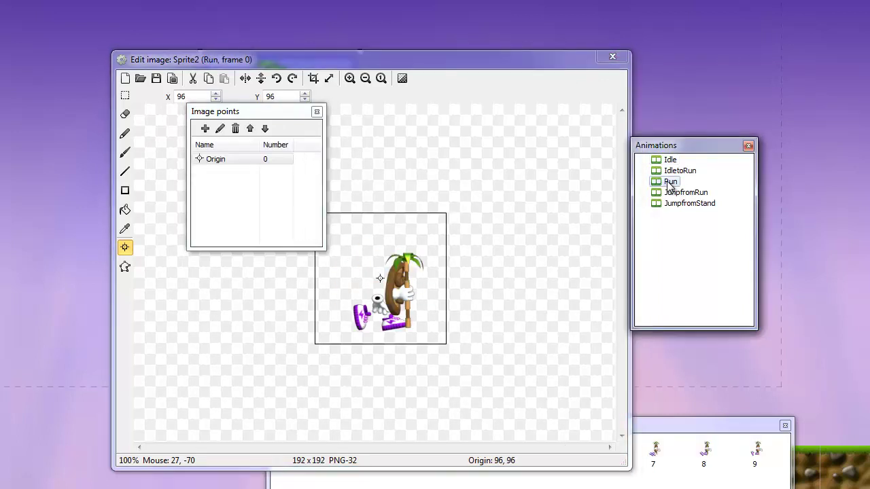
left_click(314, 82, "shift")
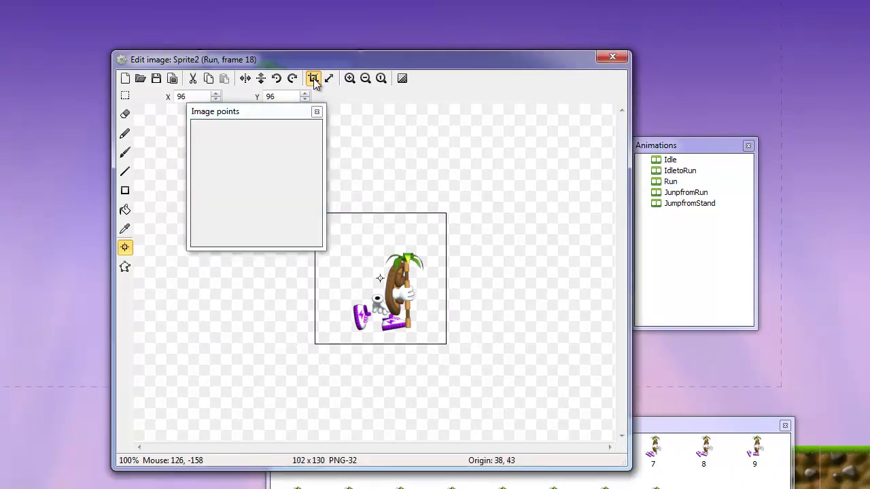
left_click(674, 189)
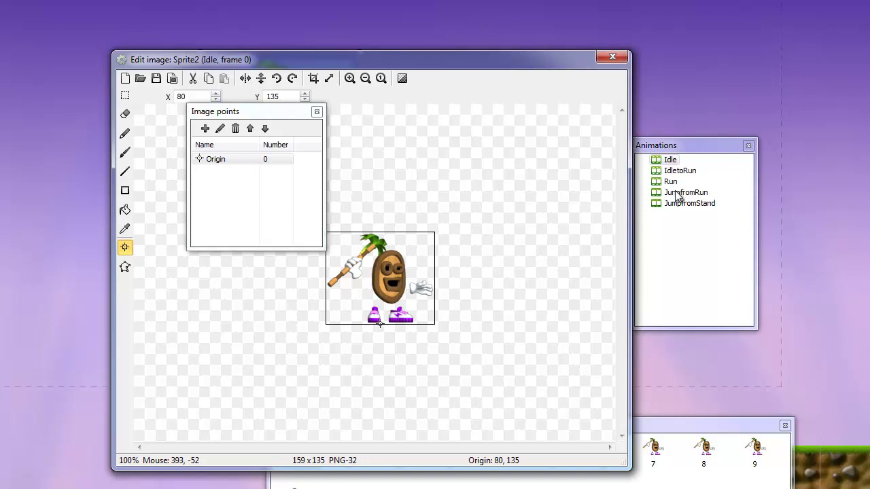
left_click(678, 194)
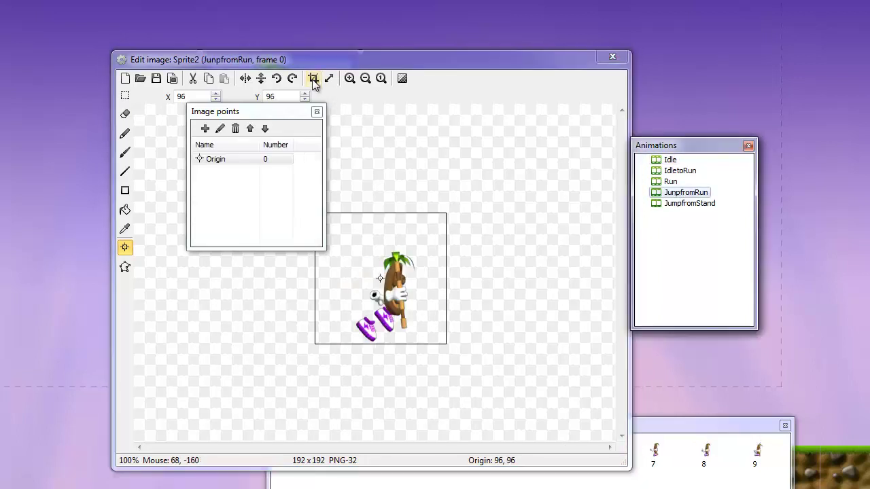
left_click(313, 79)
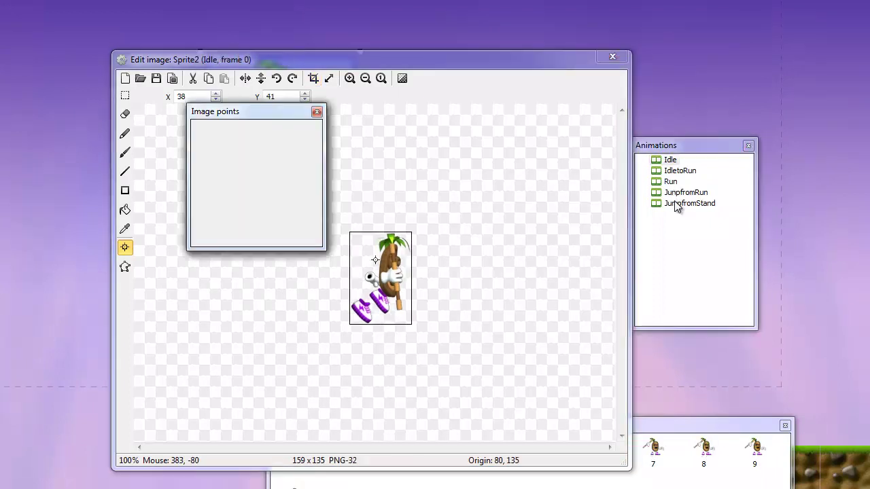
left_click(700, 207)
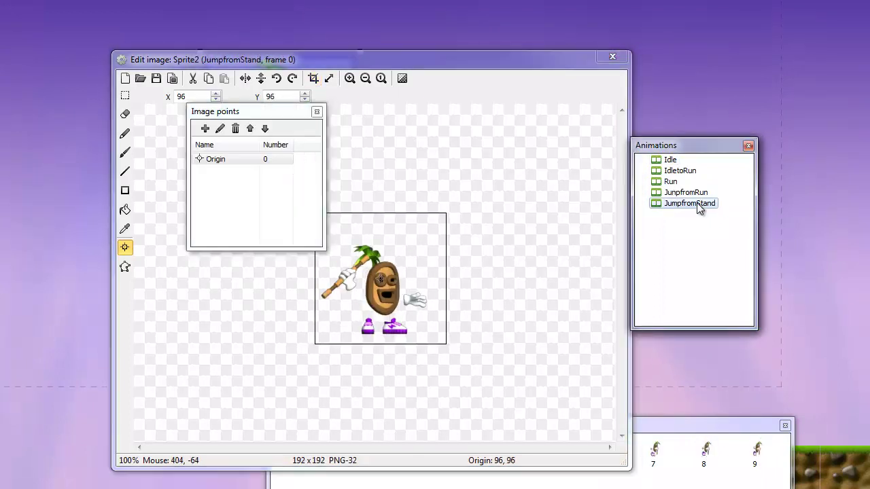
left_click(312, 79)
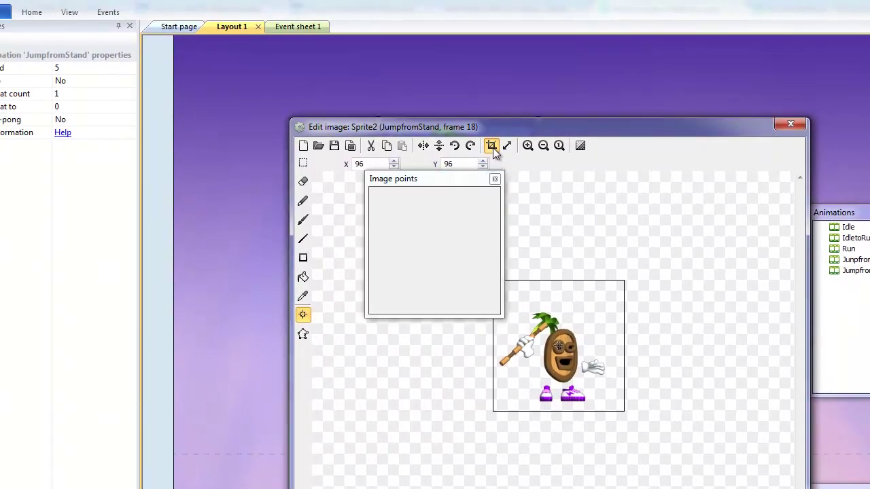
Step: Set the JumpfromStand frame's origin point to Bottom with quick assign and apply it to all animations
right_click(394, 227)
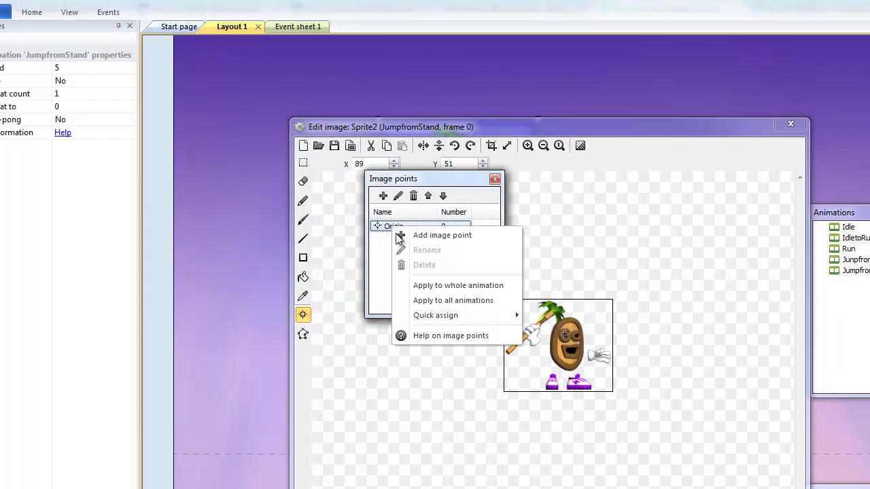
mouse_move(506, 315)
left_click(561, 433)
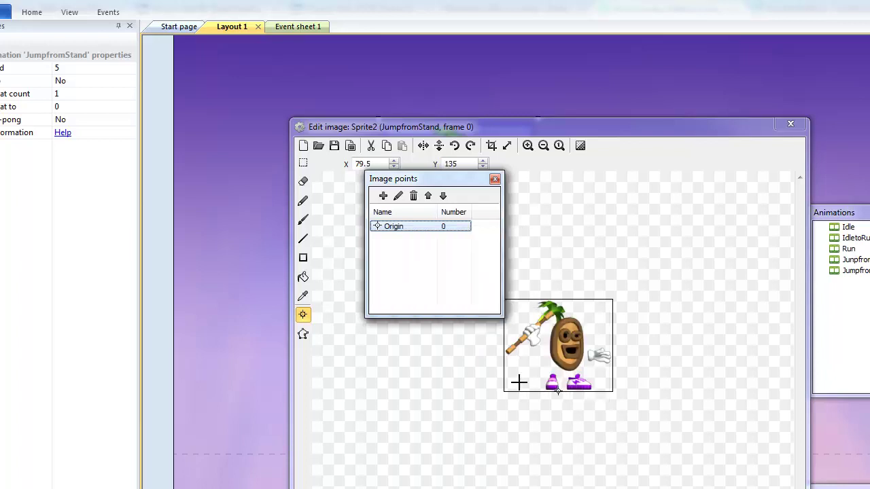
right_click(416, 230)
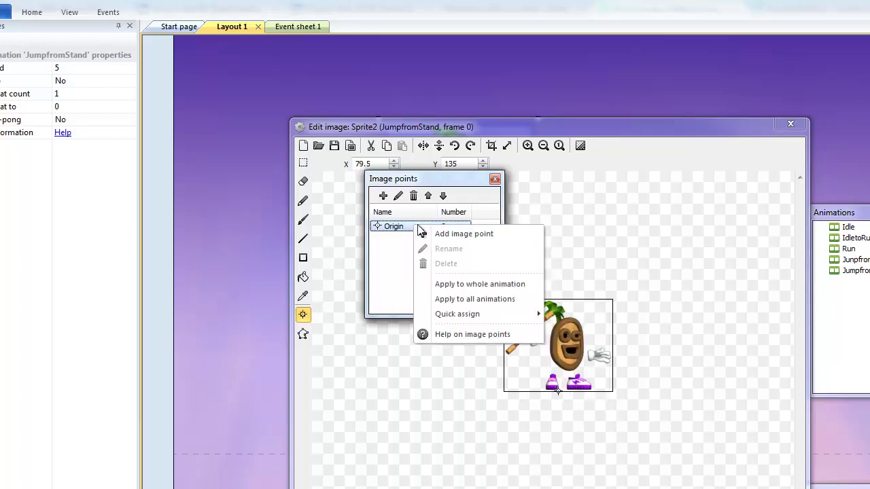
left_click(465, 301)
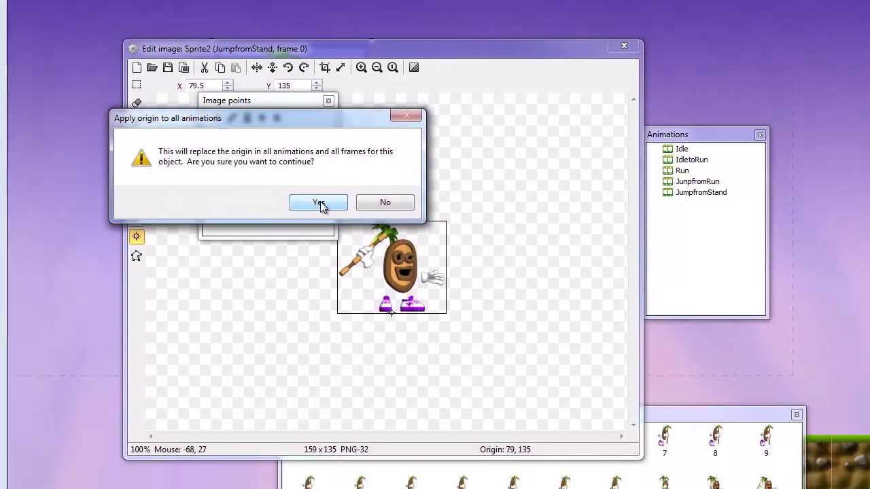
left_click(319, 203)
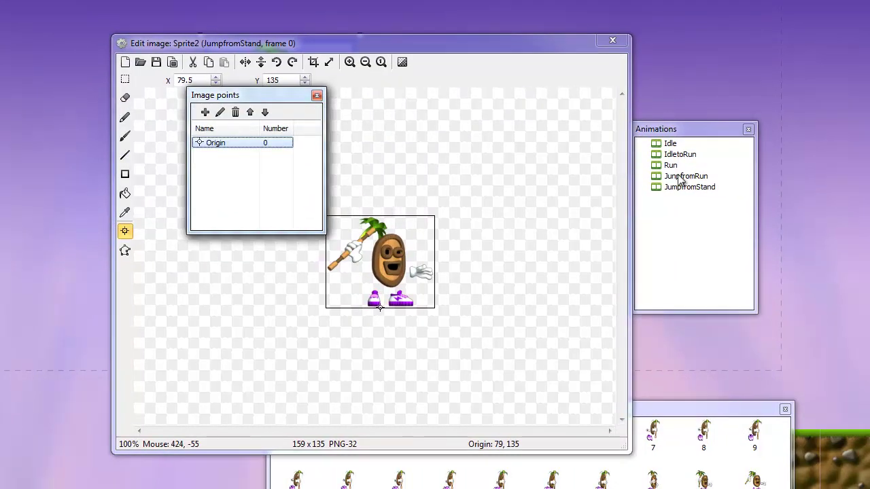
Step: Check the origin point in the other animations, close the image editor and lower the player sprite onto the upper platform's grass
left_click(670, 144)
left_click(670, 178)
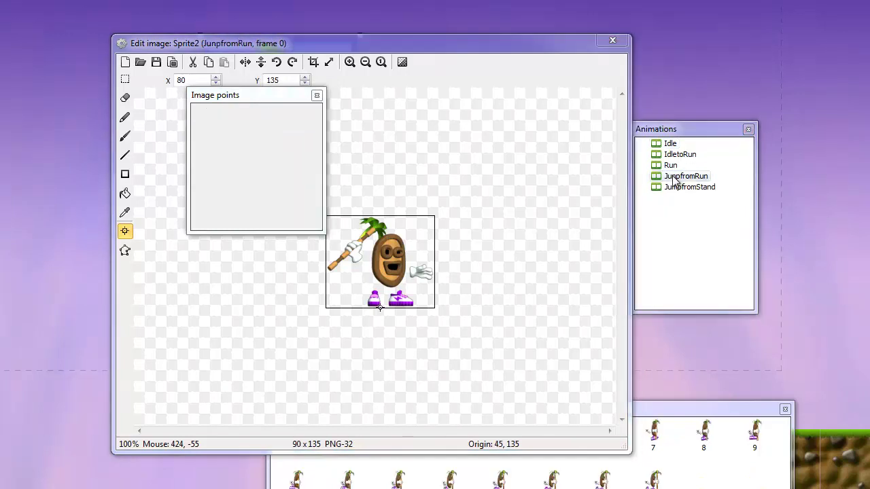
left_click(670, 167)
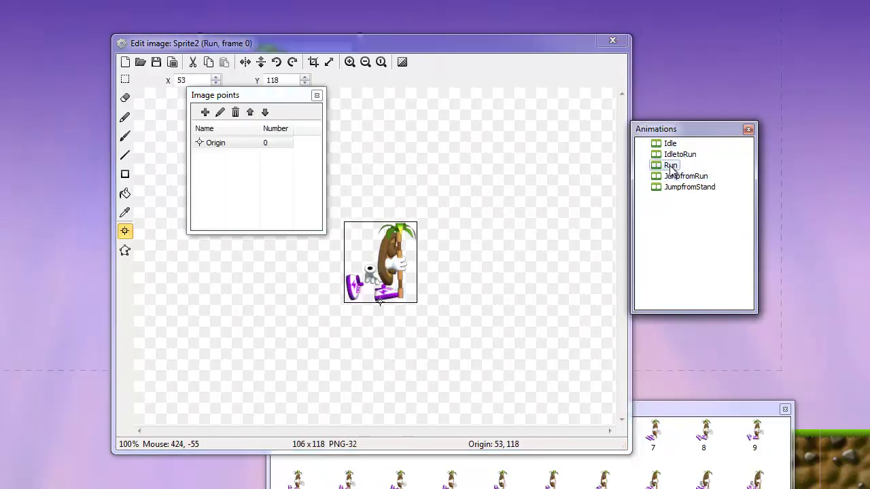
left_click(671, 154)
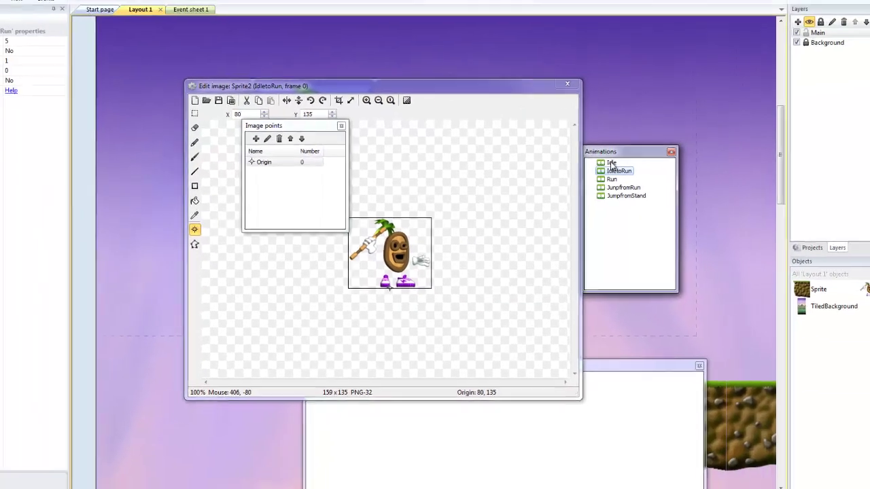
left_click(612, 164)
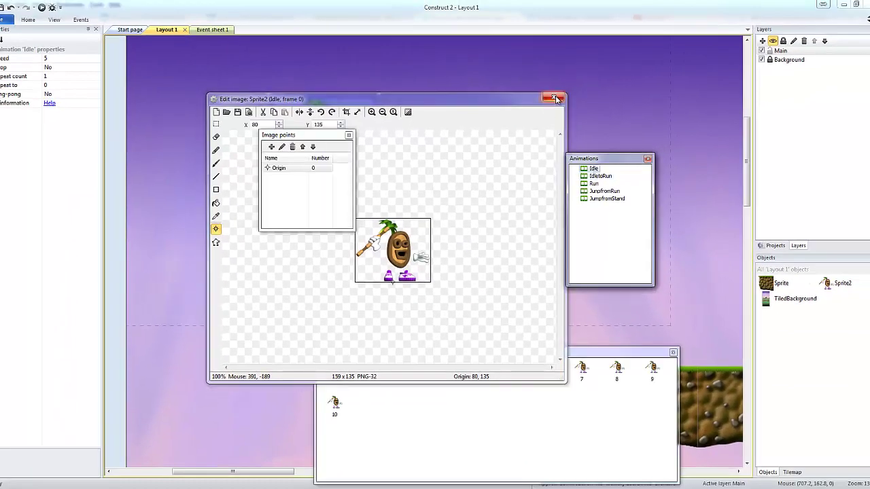
left_click(556, 99)
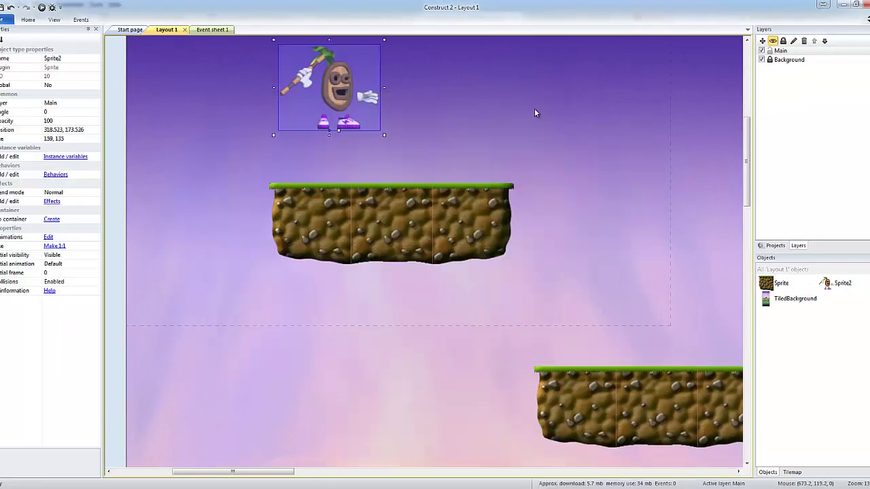
left_click_drag(331, 86, 331, 135)
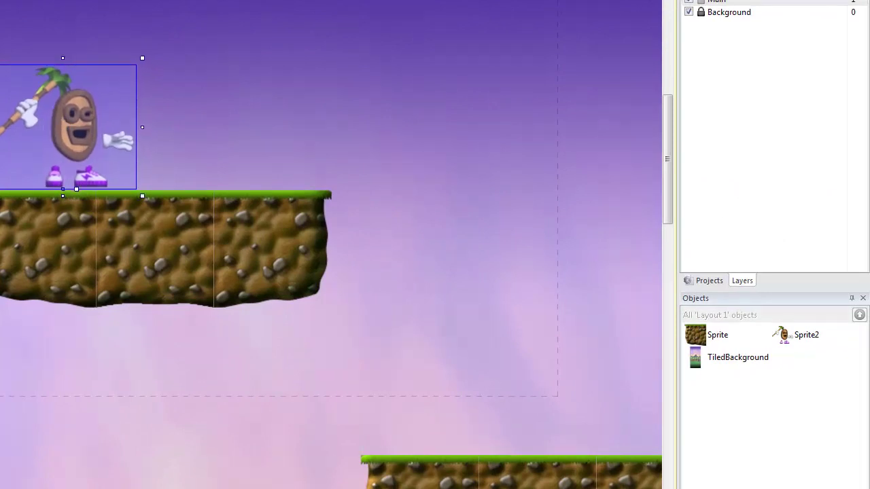
Step: Rename the character object as Player and the ground tile object as Platform
left_click(802, 337)
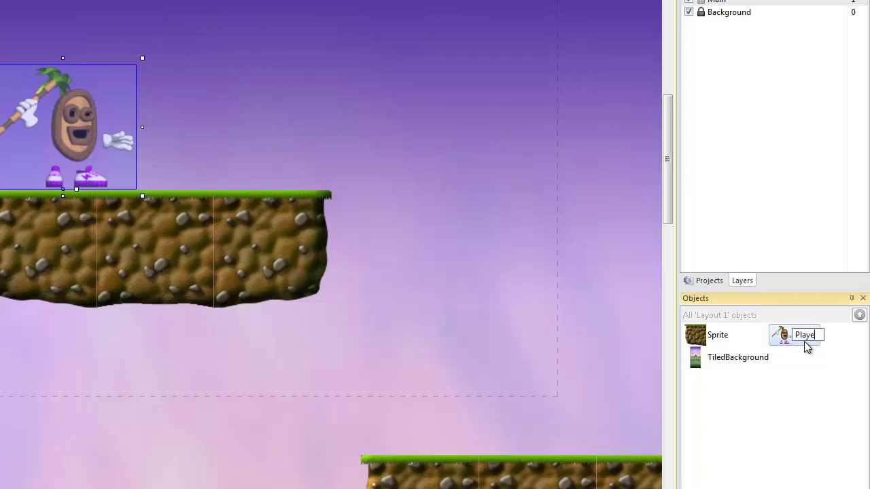
type("r")
key("Return")
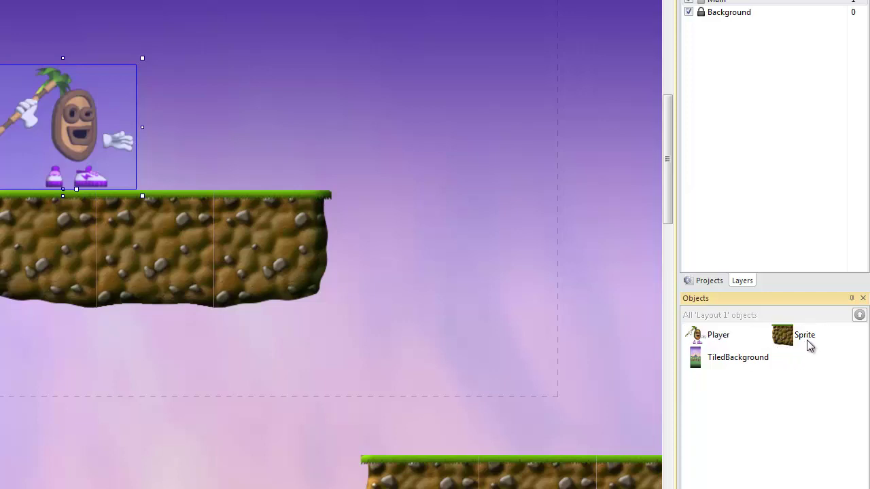
left_click(810, 338)
left_click(806, 335)
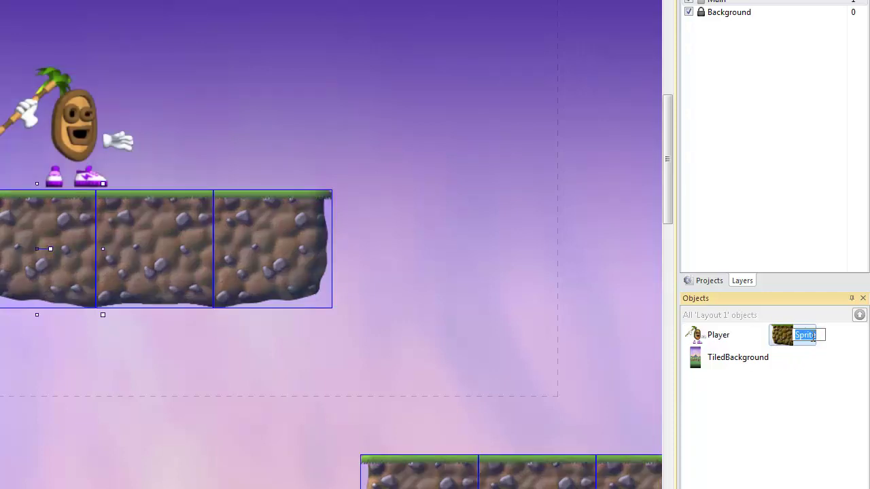
type("Platform")
key("Return")
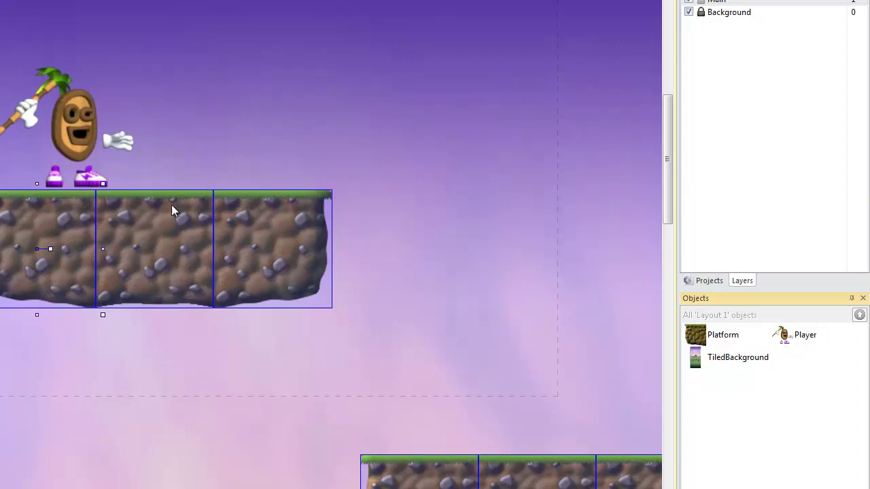
Step: Add the Platform movement behavior to the Player sprite
left_click(79, 138)
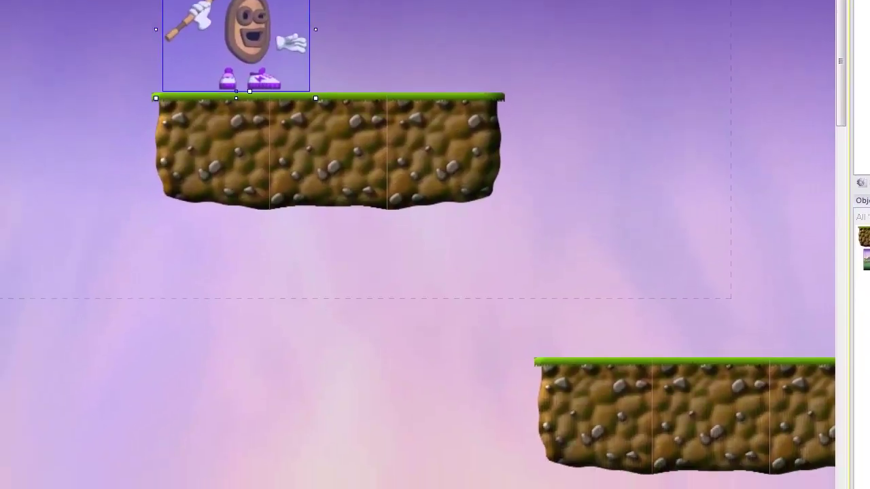
left_click(2, 122)
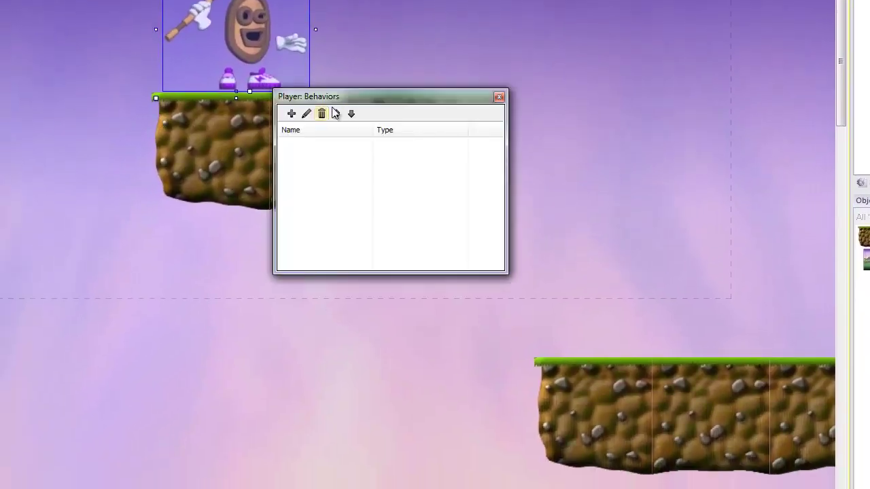
left_click(290, 114)
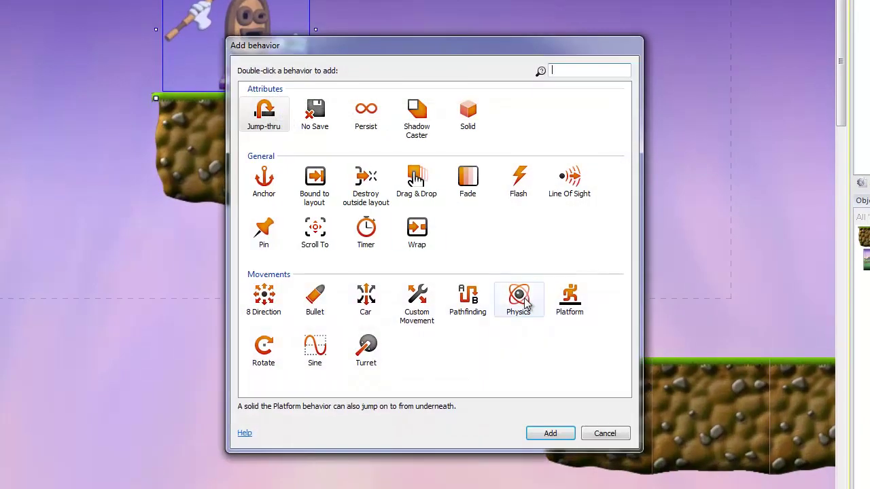
left_click(557, 306)
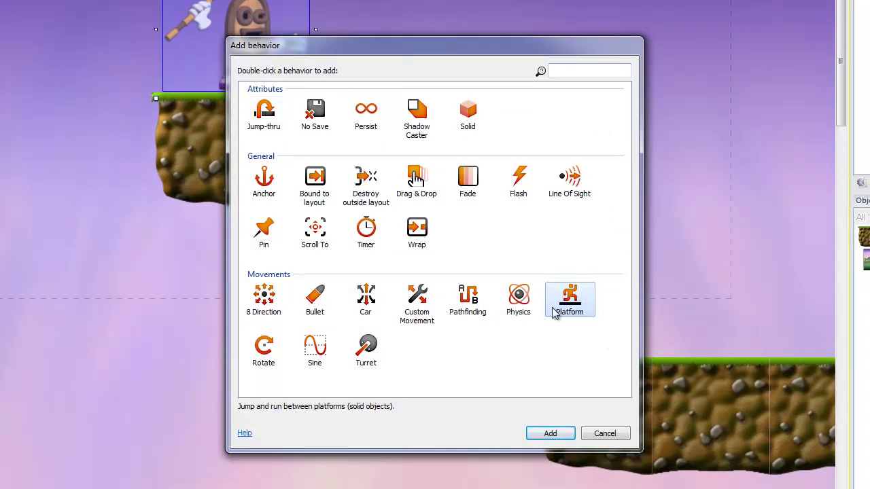
left_click(538, 434)
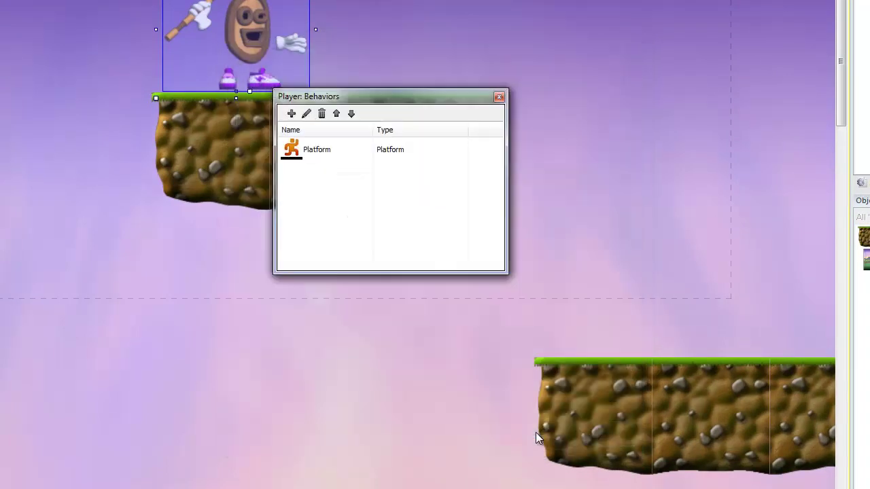
left_click(498, 97)
Step: Add the Scroll To behavior to the Player sprite and close its behaviors list
left_click(289, 116)
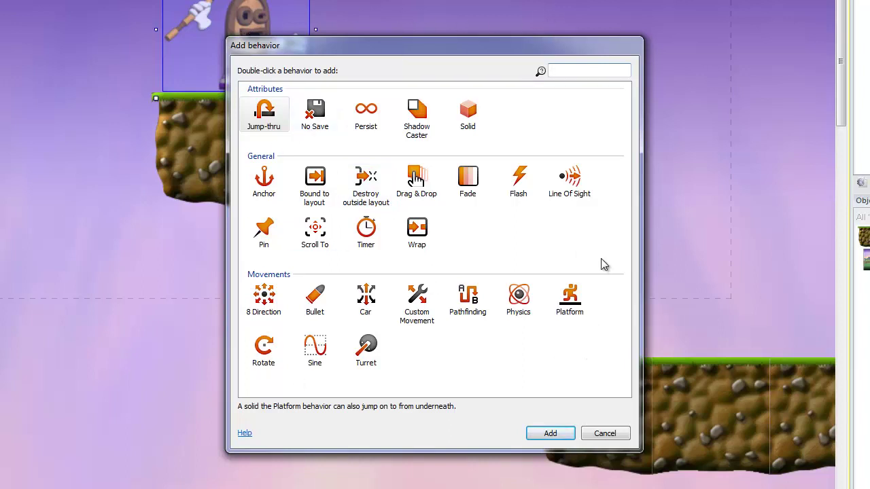
left_click(317, 247)
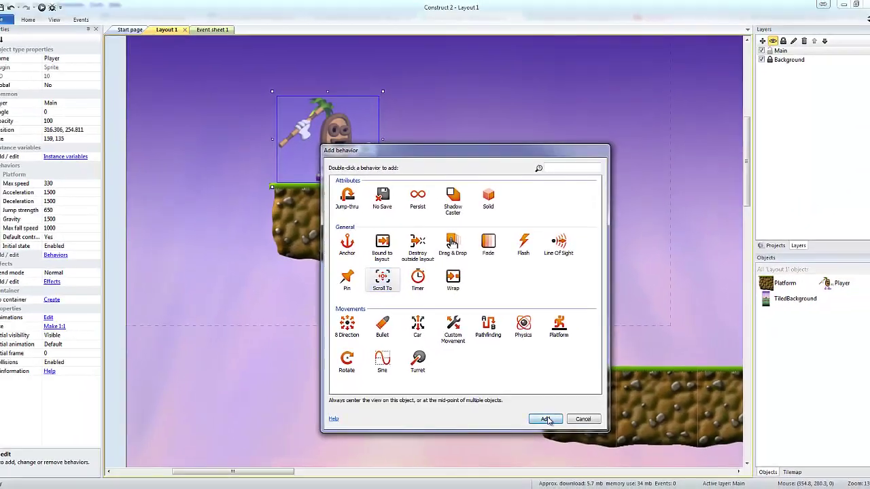
left_click(550, 433)
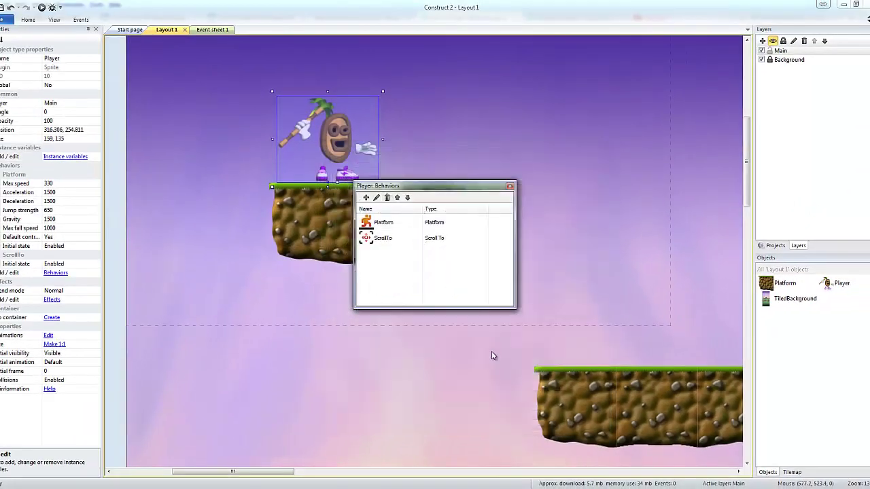
left_click(510, 185)
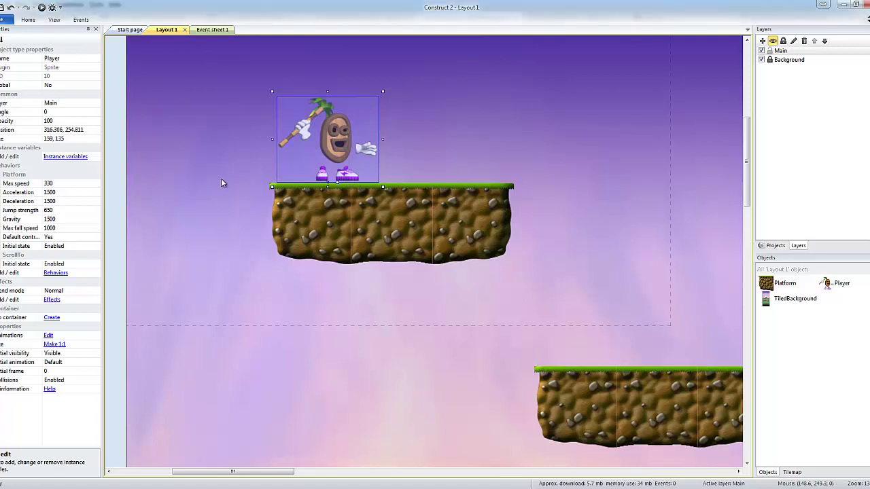
Step: Switch to Firefox and bring up Scirra's "How to make a Platform game" tutorial page
mouse_move(80, 476)
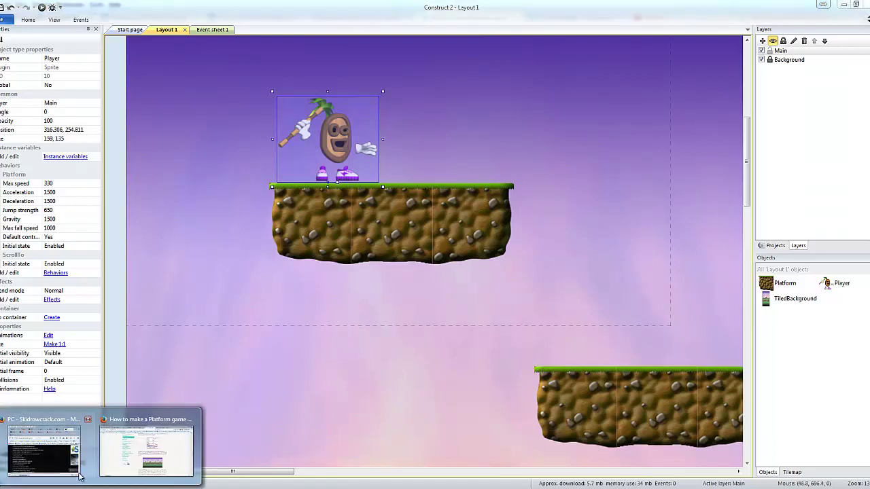
mouse_move(140, 452)
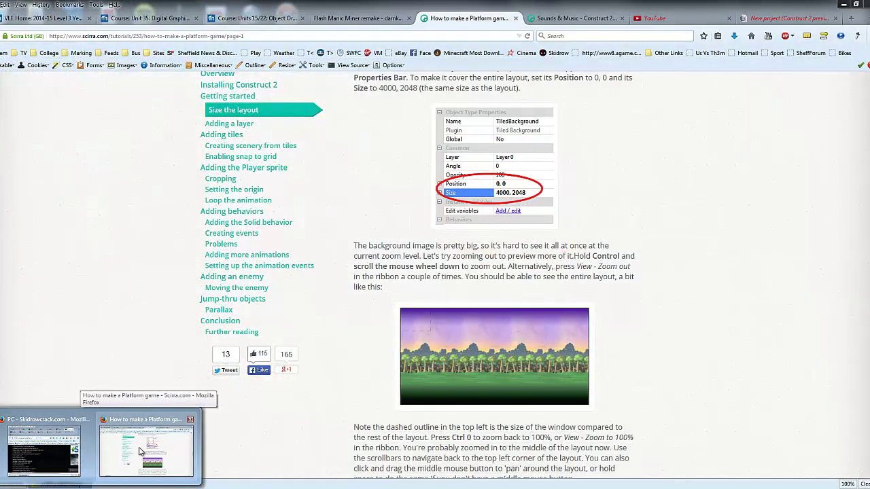
left_click(143, 451)
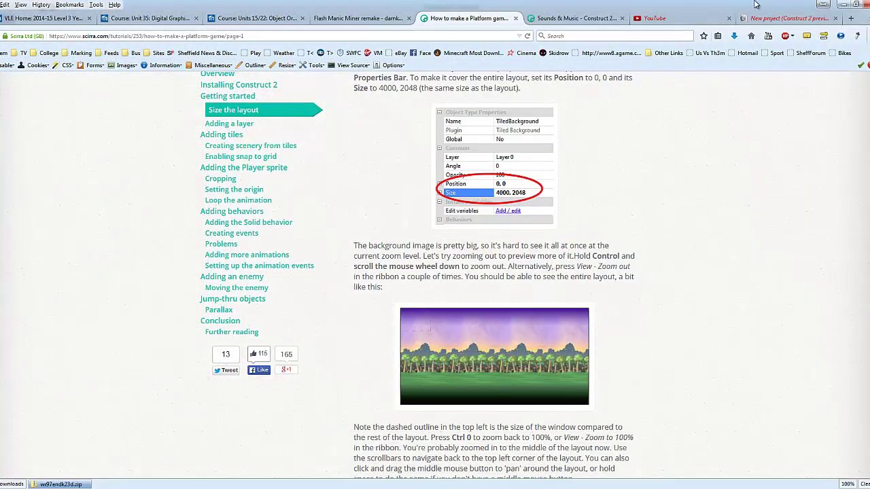
Step: Test the running game preview by moving the player back and forth, jumping, and running off the platforms
left_click(785, 19)
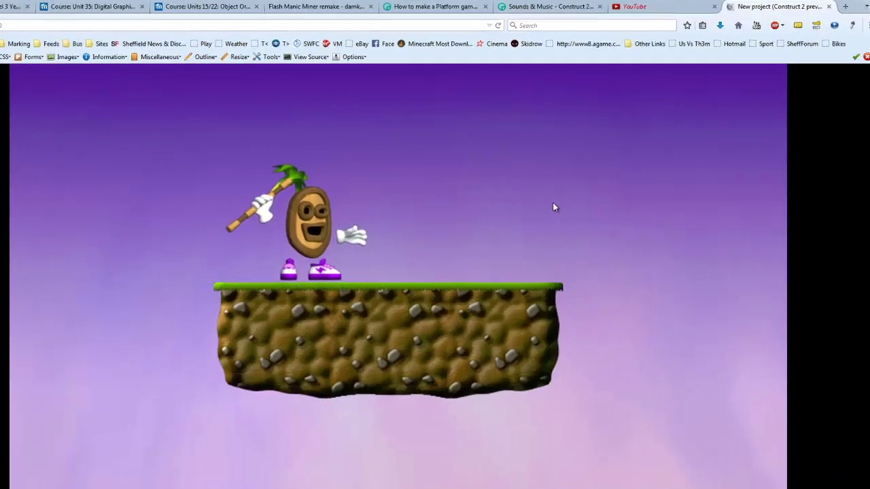
key("Left")
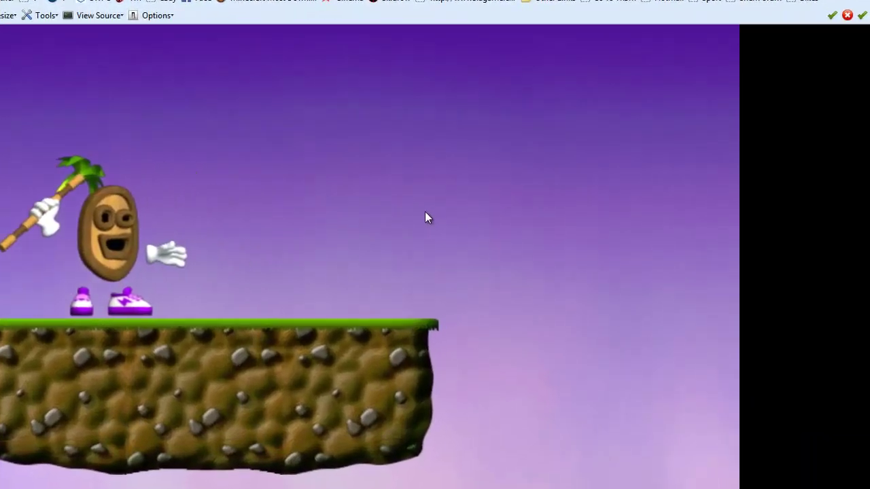
key("Right")
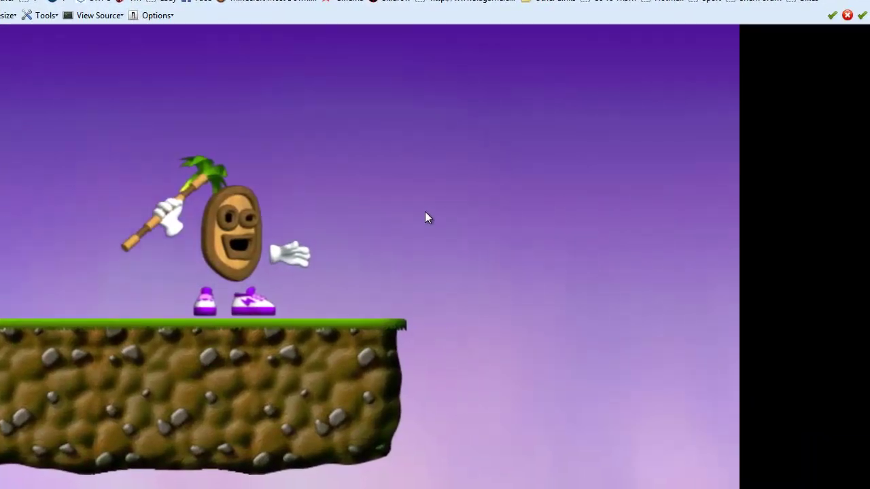
key("Left")
key("Up")
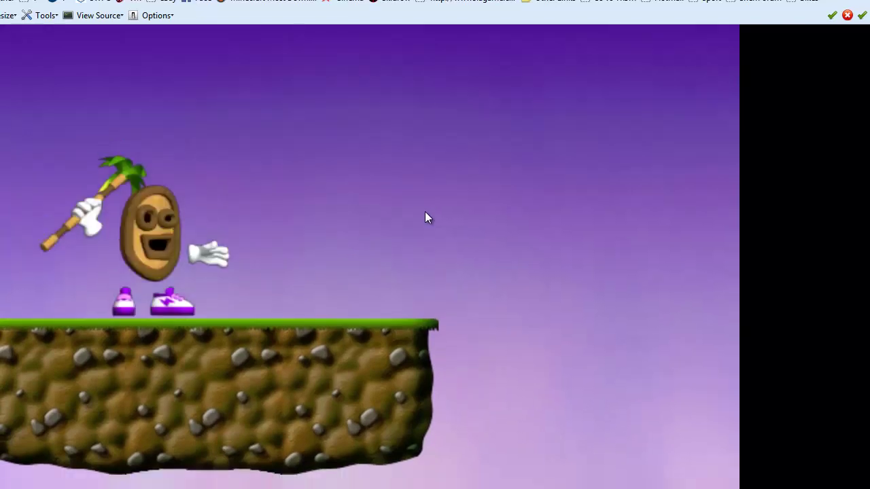
key("Up")
key("Right")
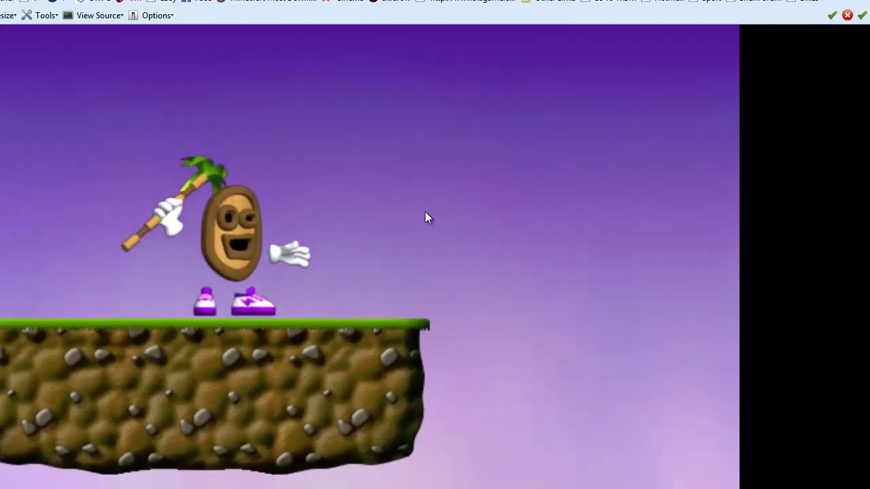
key("Right")
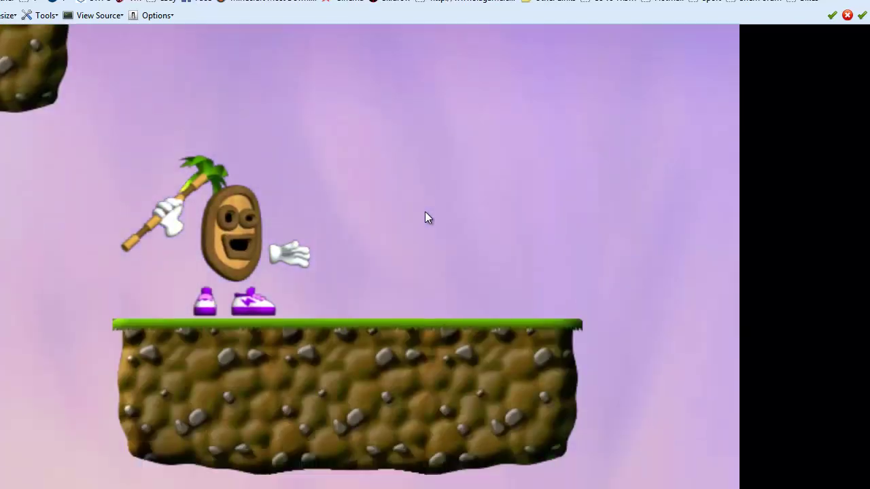
key("Right")
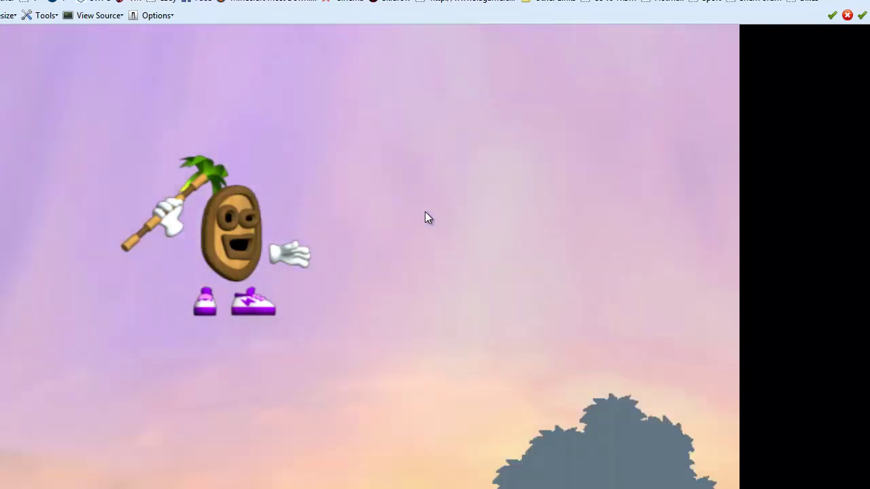
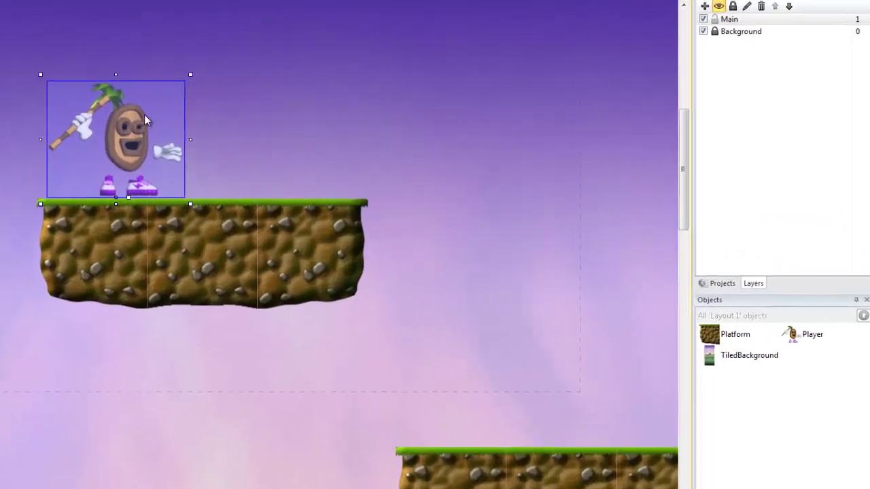
Step: Set the Player's Idle animation speed to 9, turn on its looping and close the image editor
double_click(127, 131)
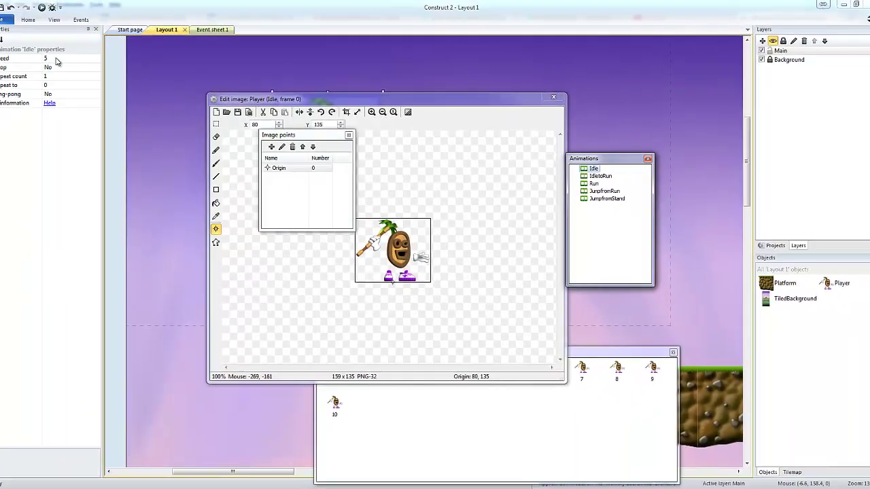
left_click(61, 58)
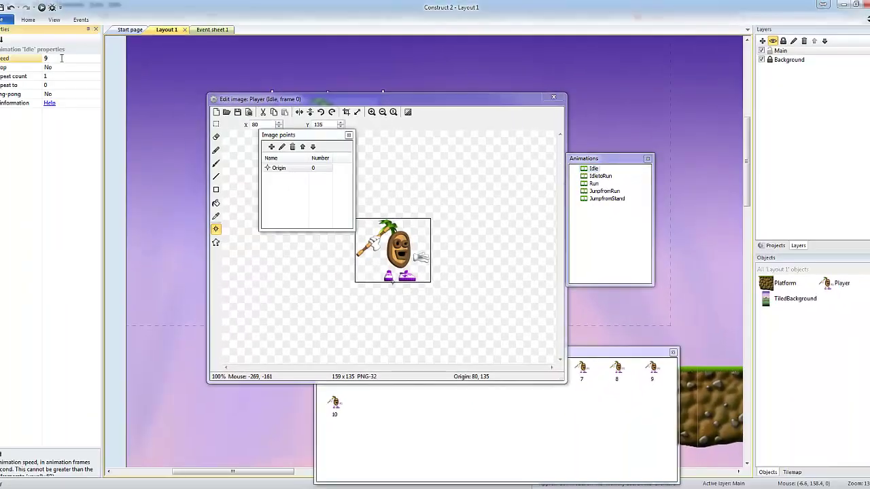
left_click(51, 68)
left_click(96, 68)
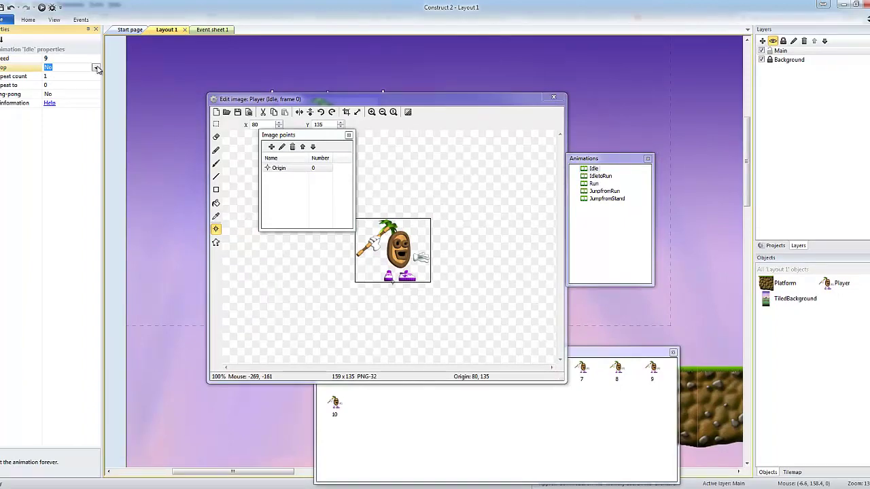
left_click(68, 78)
left_click(554, 97)
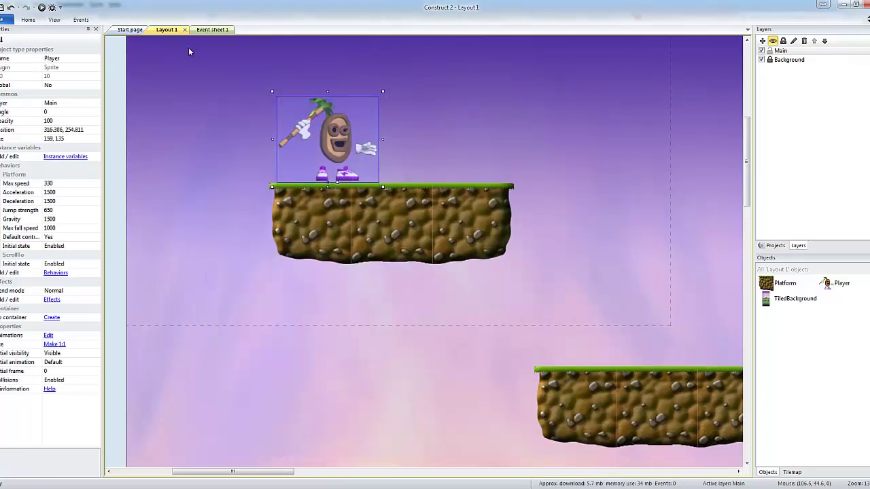
Step: Run the layout preview to check the Idle animation, and return to Construct 2
left_click(42, 7)
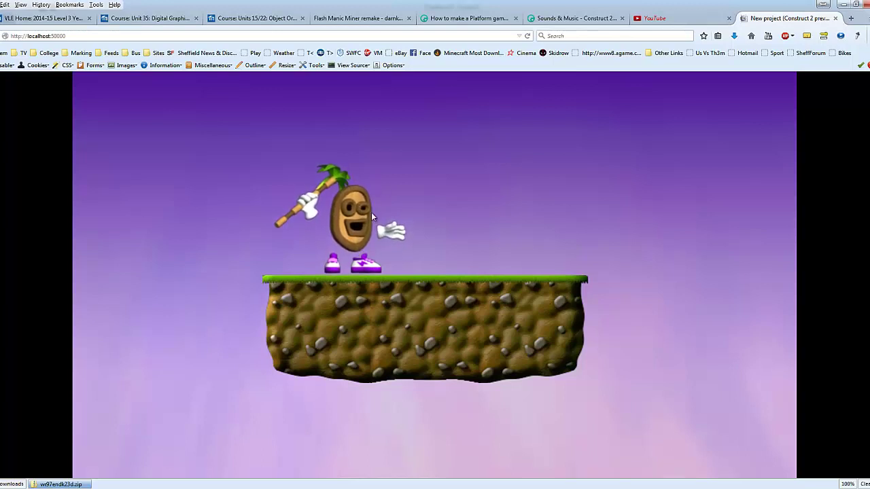
left_click(389, 488)
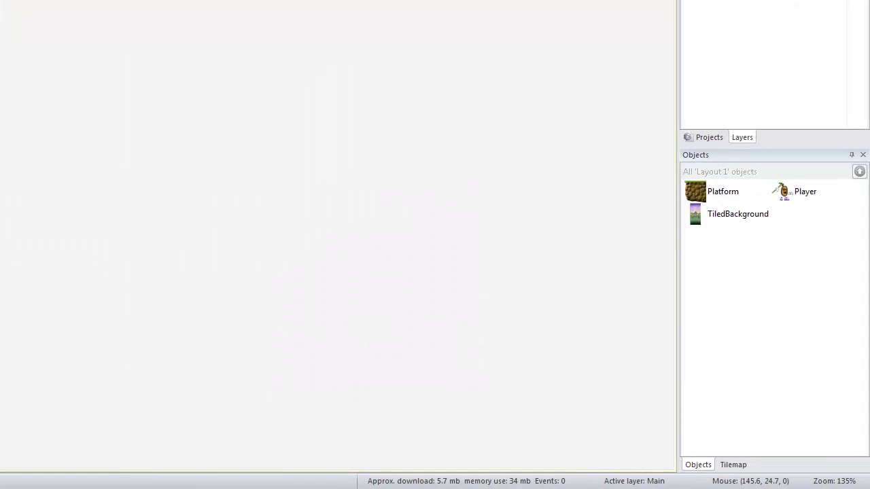
key("e")
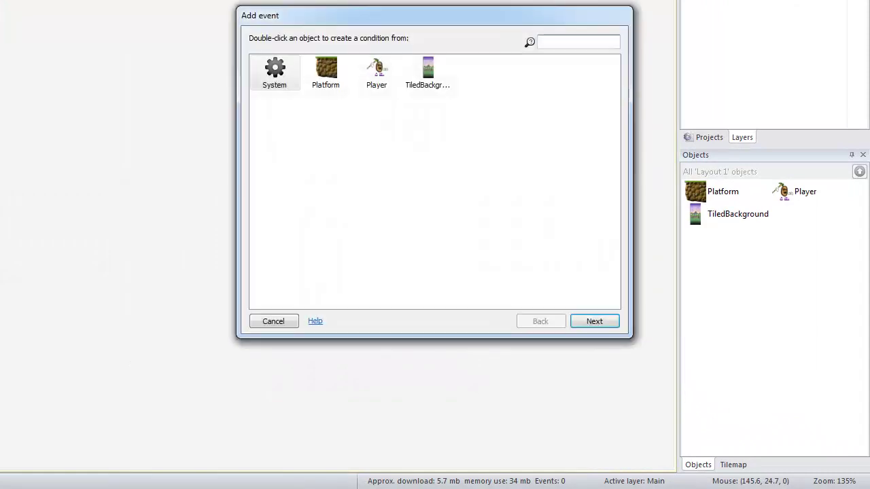
left_click(378, 73)
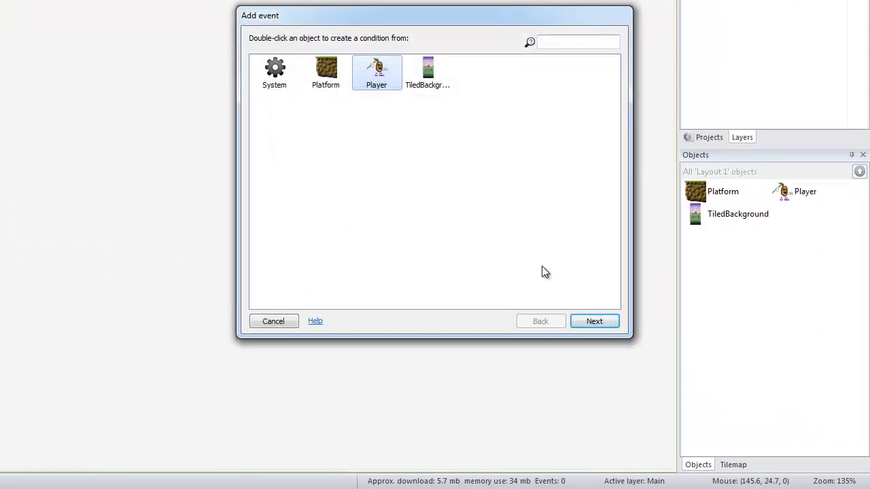
left_click(586, 325)
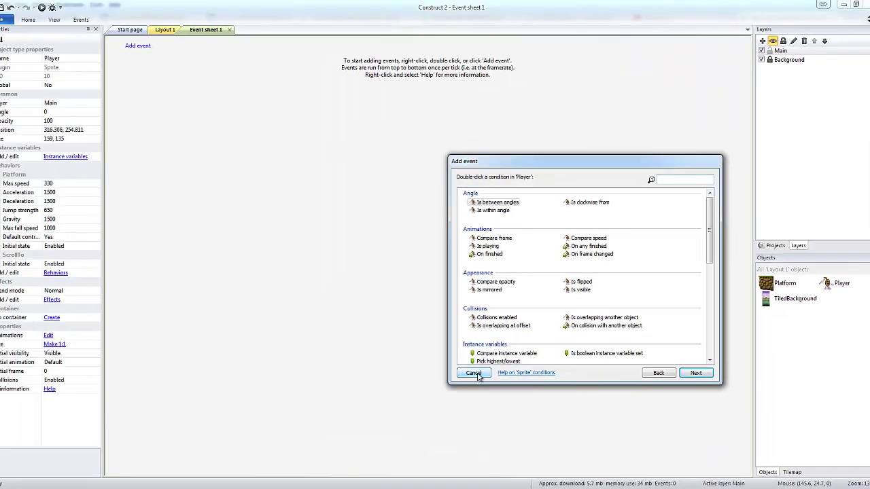
left_click(279, 323)
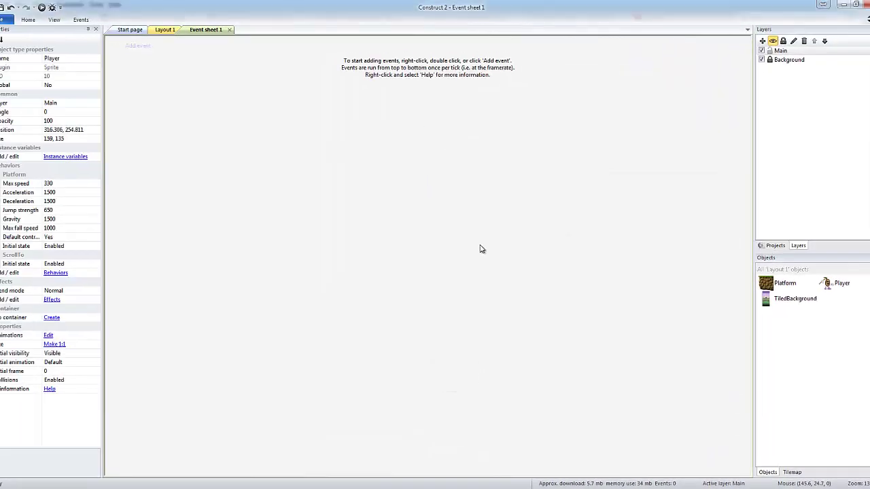
Step: Insert a Keyboard object into the project
left_click(817, 342)
right_click(793, 333)
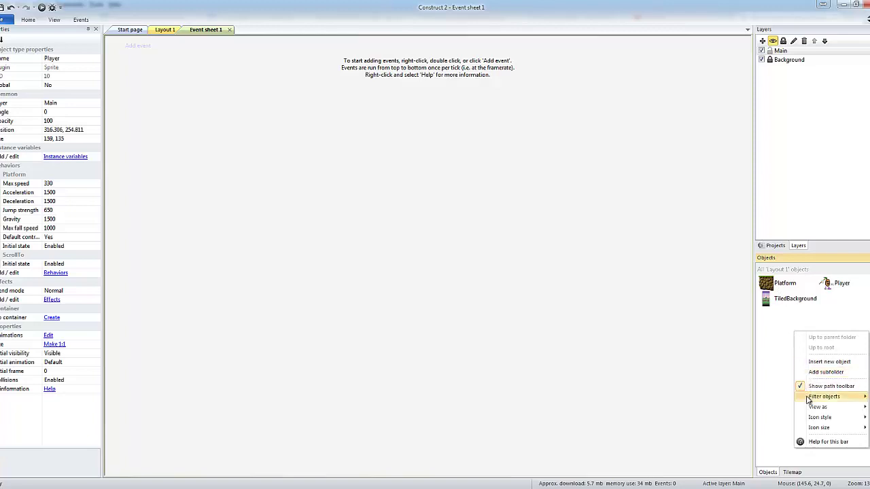
left_click(822, 362)
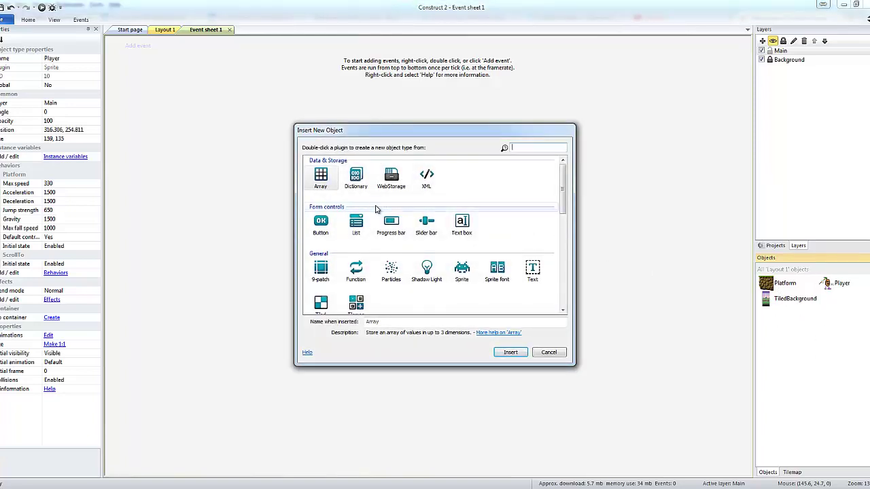
left_click_drag(562, 204, 567, 257)
left_click(354, 211)
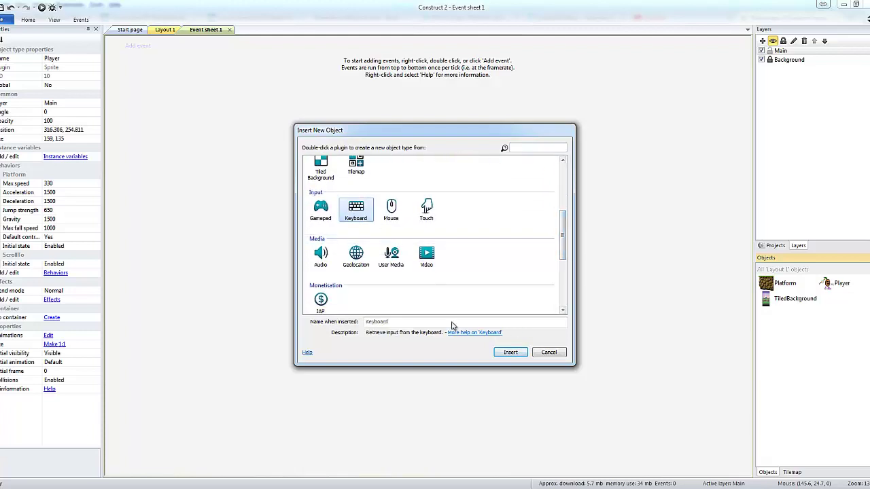
left_click(510, 354)
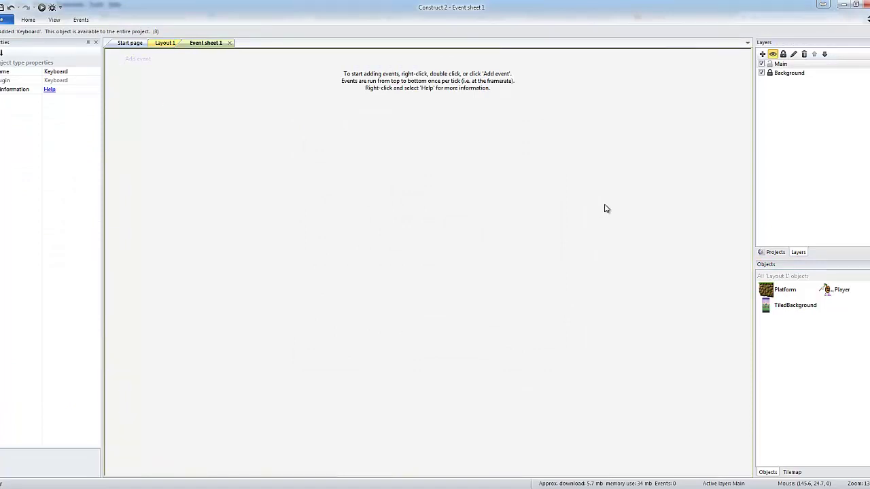
Step: Add an event with the Keyboard condition On key pressed for the Left arrow key
left_click(136, 60)
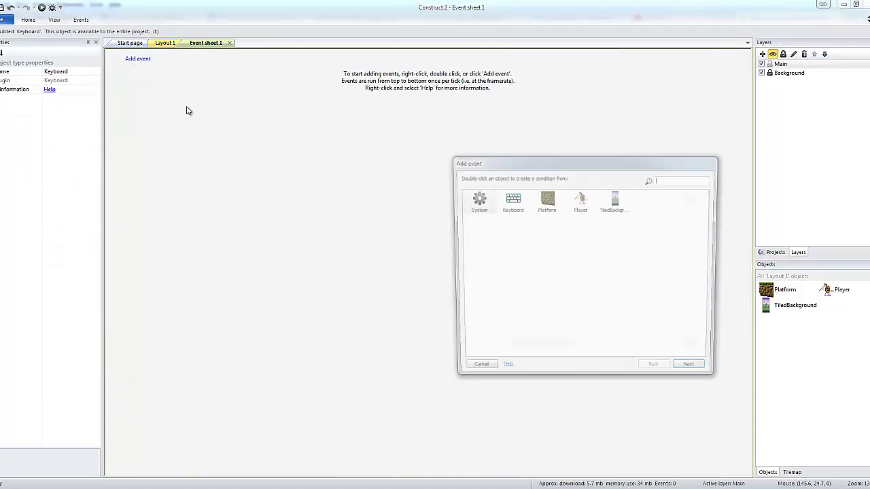
left_click(510, 201)
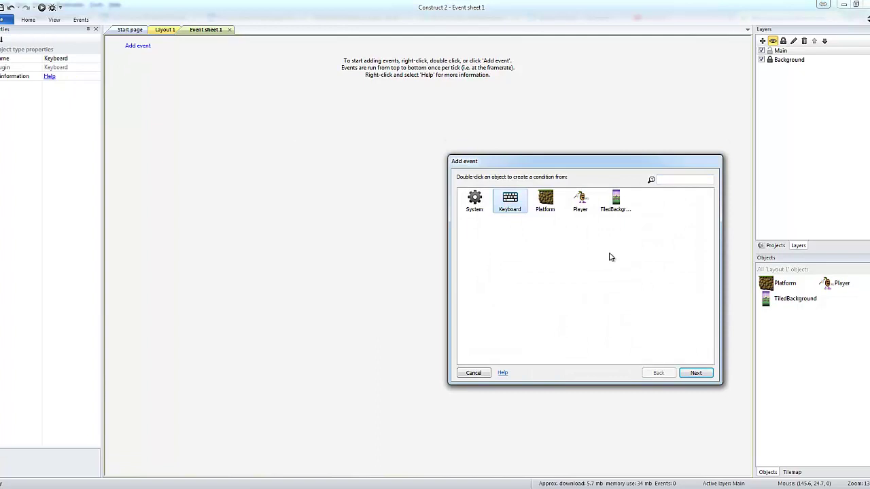
left_click(696, 373)
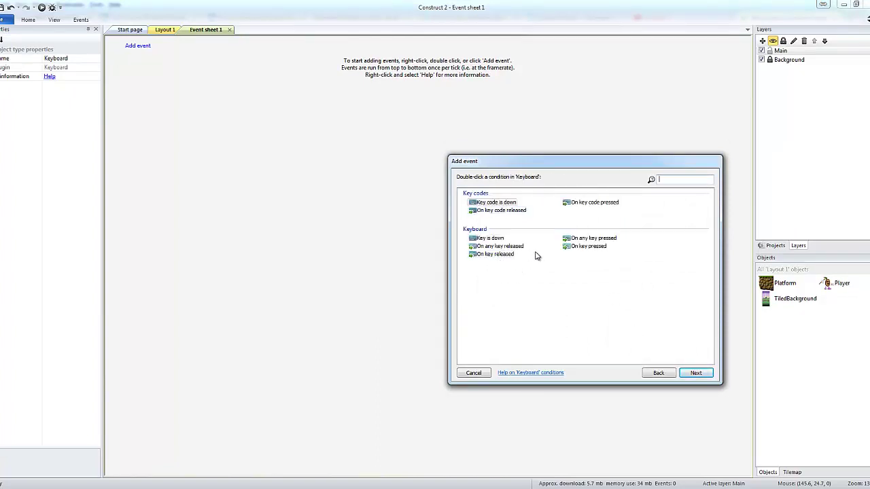
left_click(576, 249)
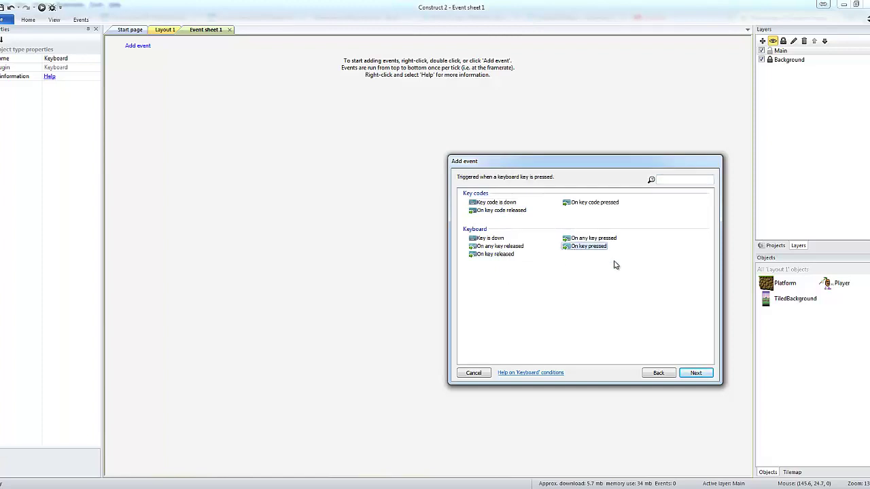
left_click(696, 373)
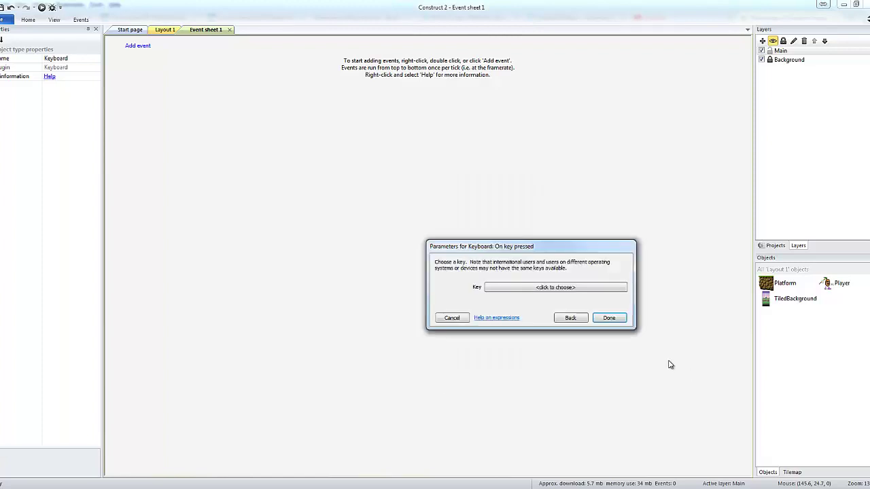
left_click(524, 291)
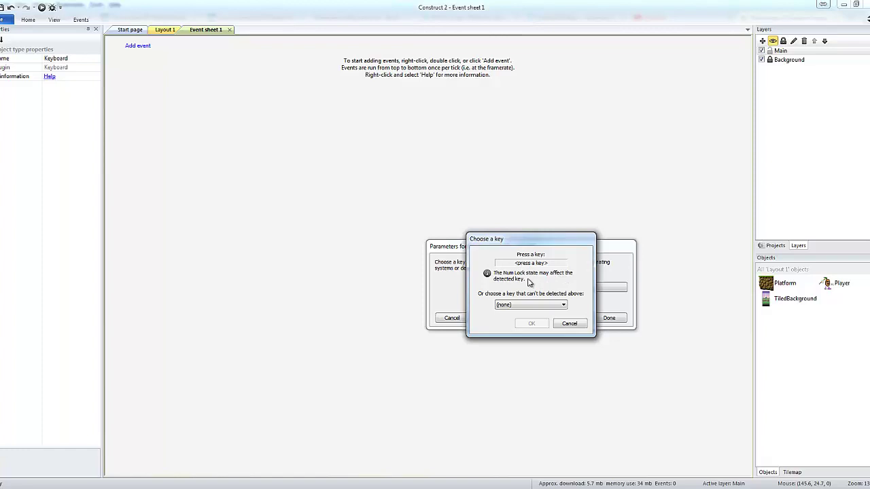
key("Right")
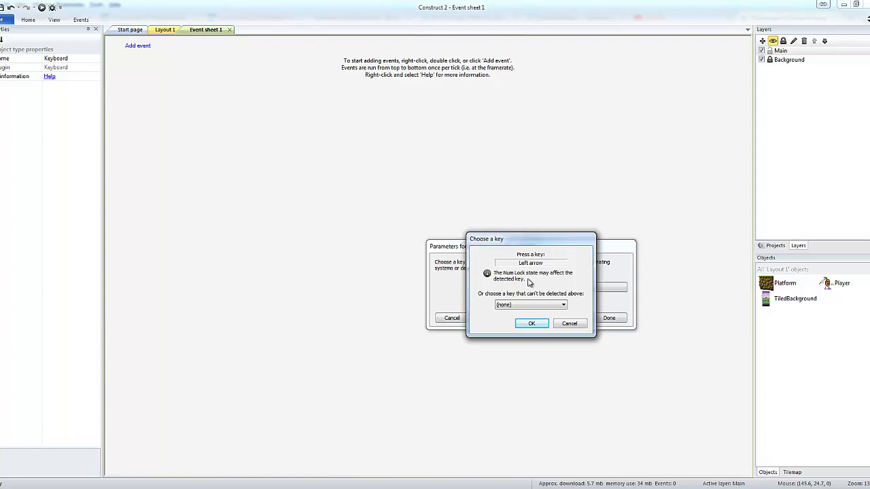
left_click(534, 326)
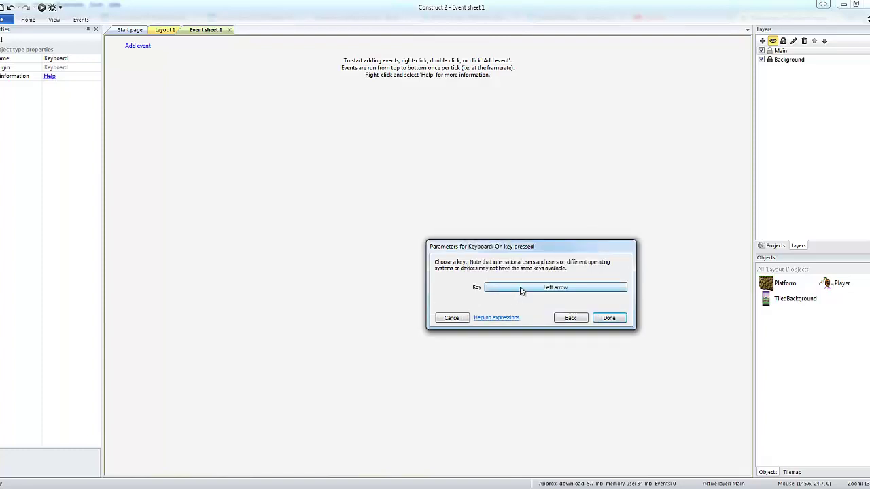
left_click(609, 318)
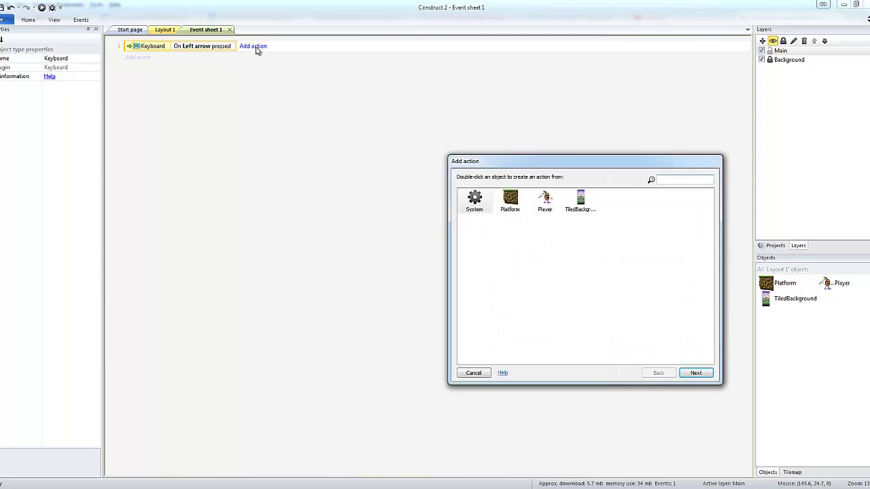
Step: Add a Player Set mirrored action with state Mirrored to the Left arrow event
left_click(545, 200)
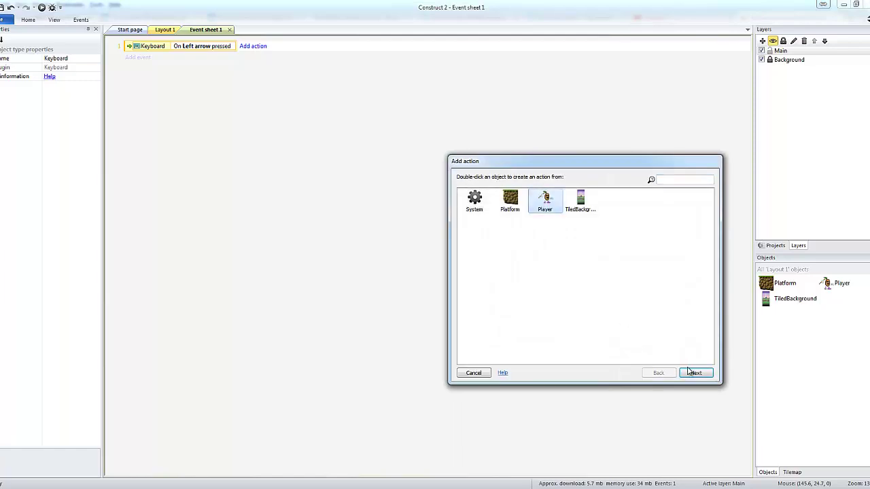
left_click(693, 372)
left_click(491, 306)
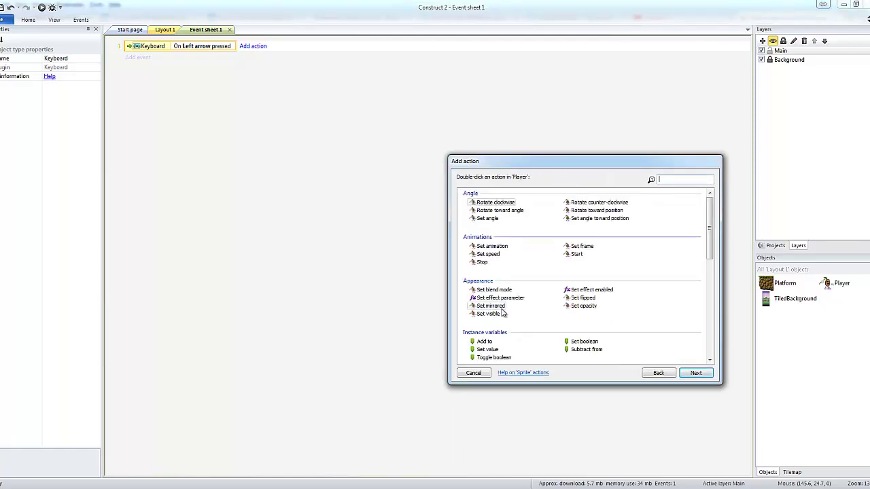
left_click(694, 372)
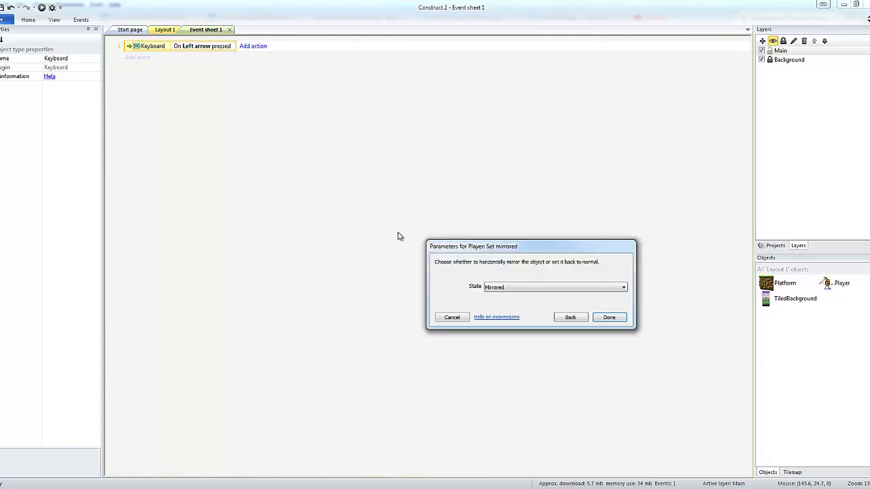
left_click(608, 317)
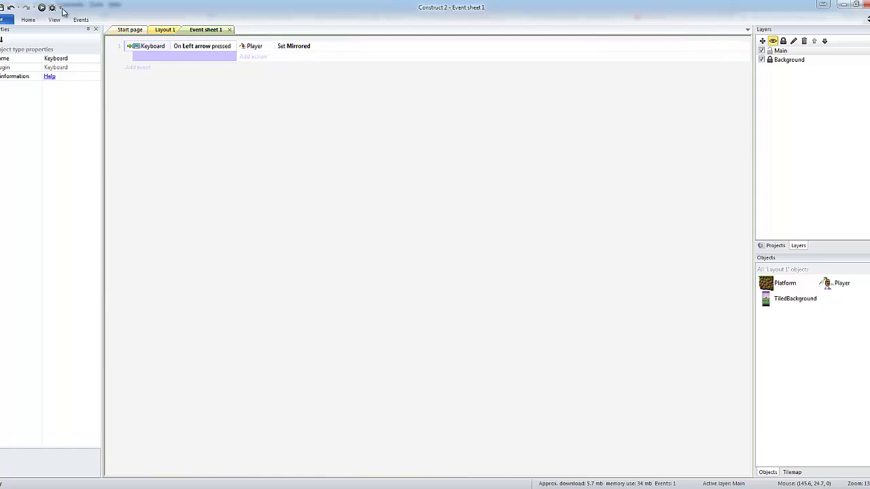
Step: Preview the layout, test the player's mirroring with left and right movement, and return to Construct 2
left_click(41, 8)
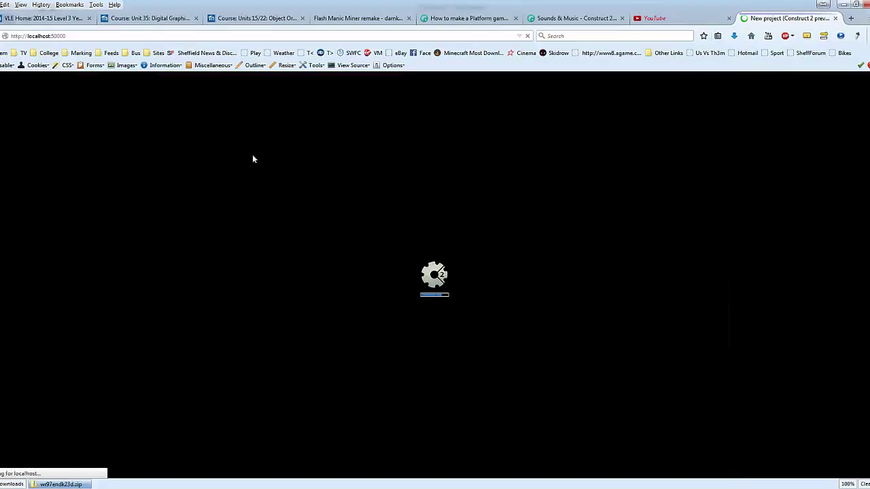
key("Right")
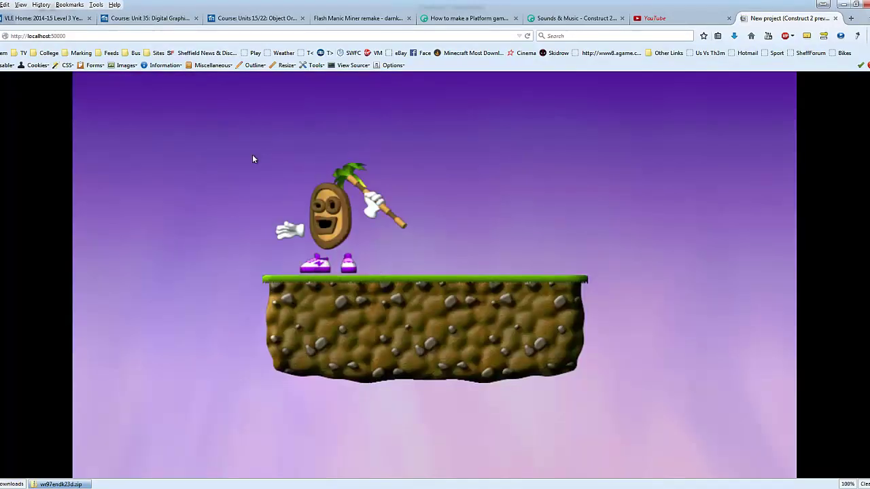
key("Right")
key("Left")
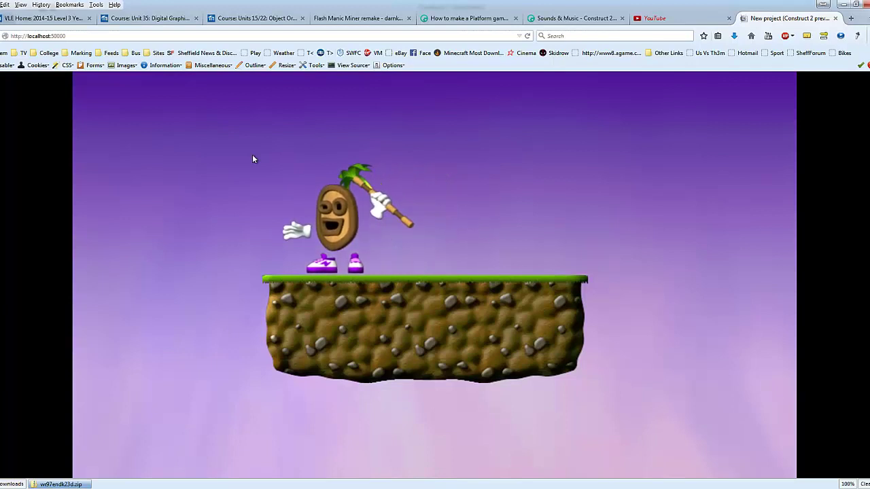
key("Right")
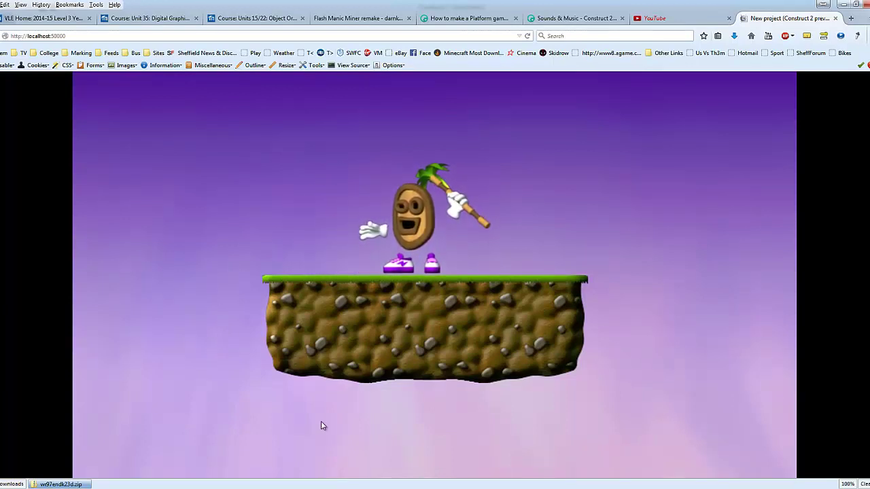
left_click(338, 488)
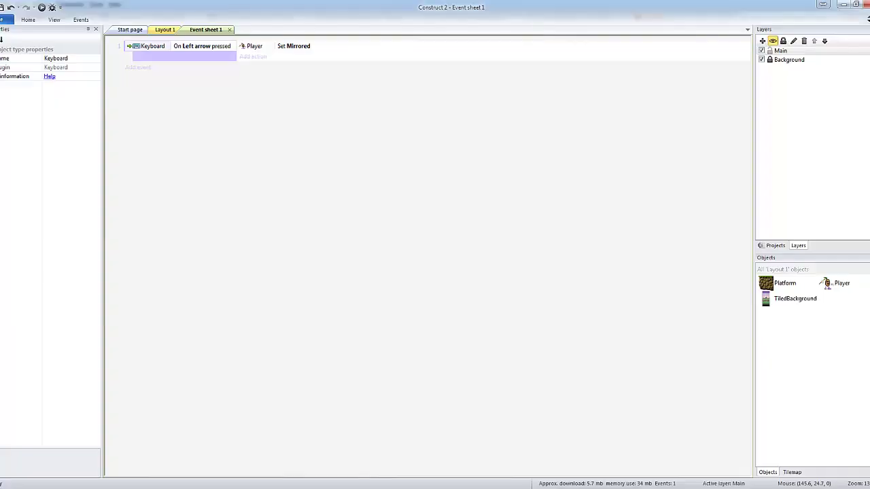
Step: Add an event with the Keyboard condition On key pressed for the Right arrow key
left_click(140, 68)
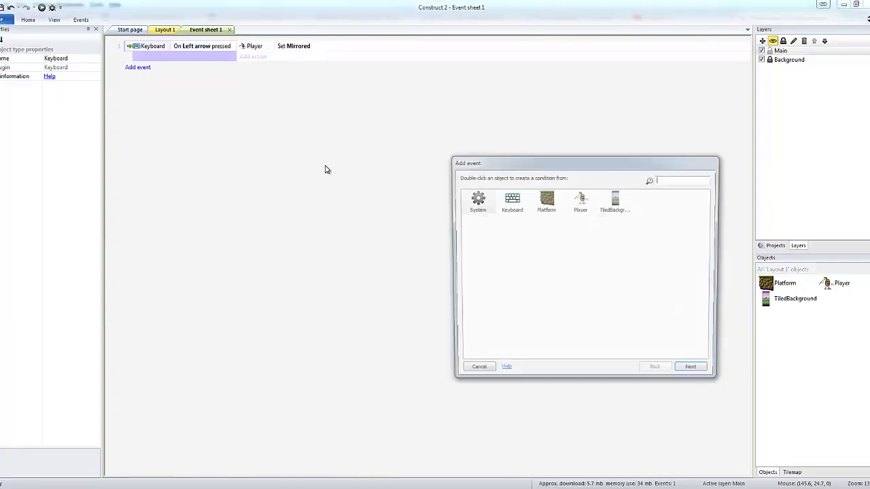
left_click(506, 210)
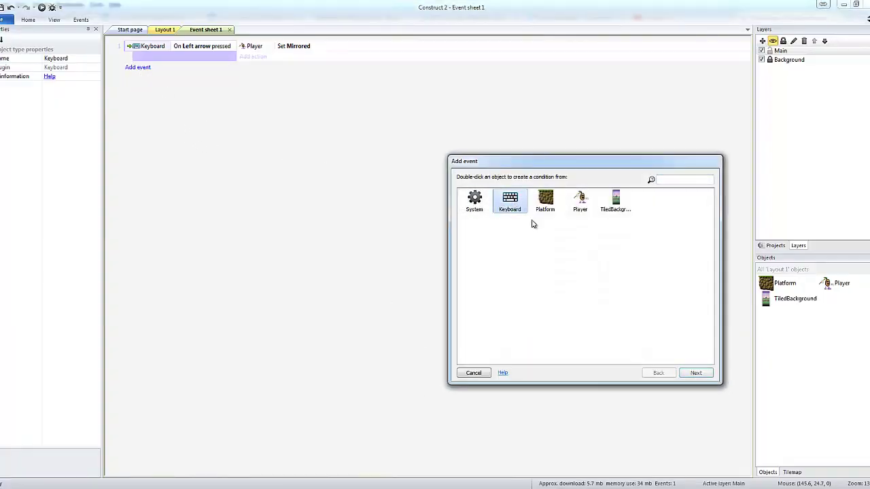
left_click(698, 374)
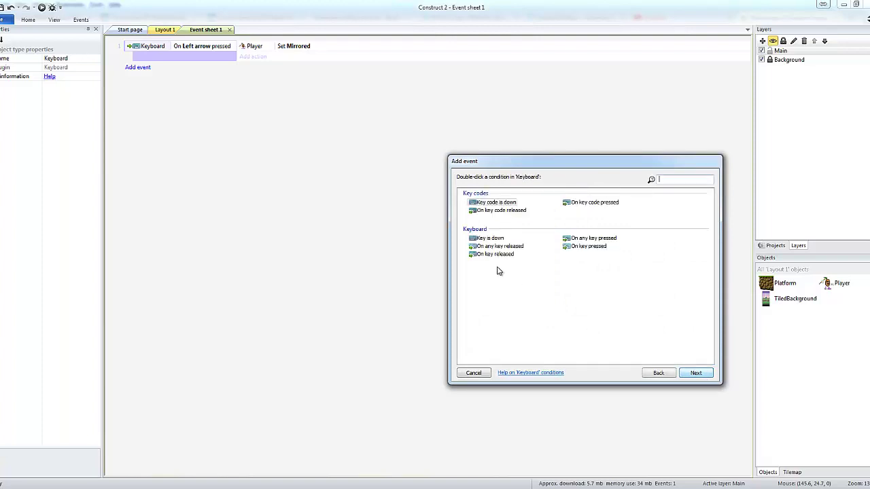
left_click(566, 248)
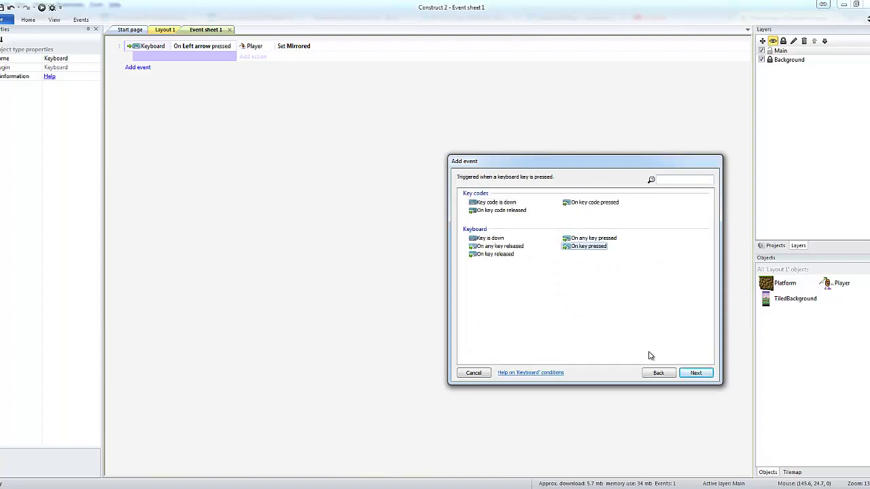
left_click(698, 374)
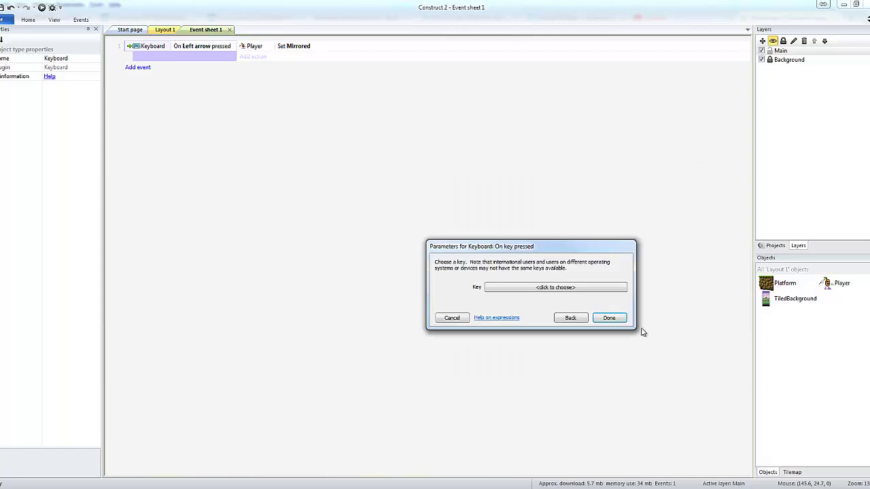
left_click(573, 291)
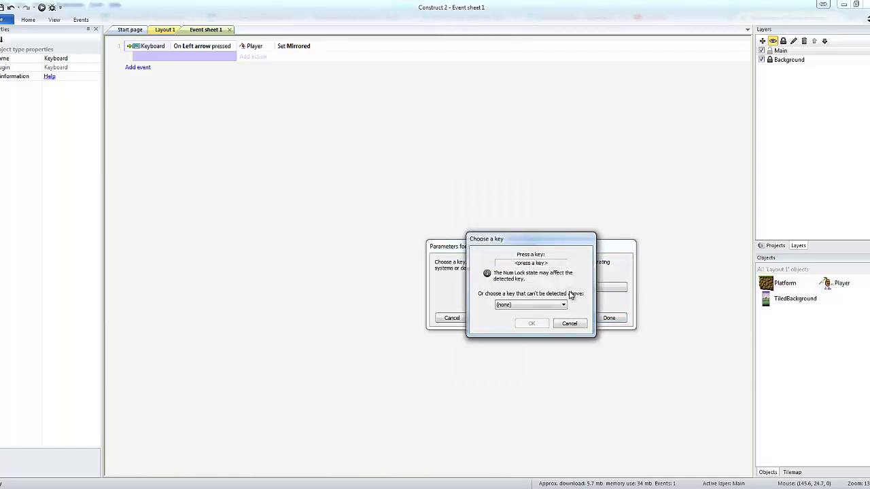
key("Right")
left_click(531, 327)
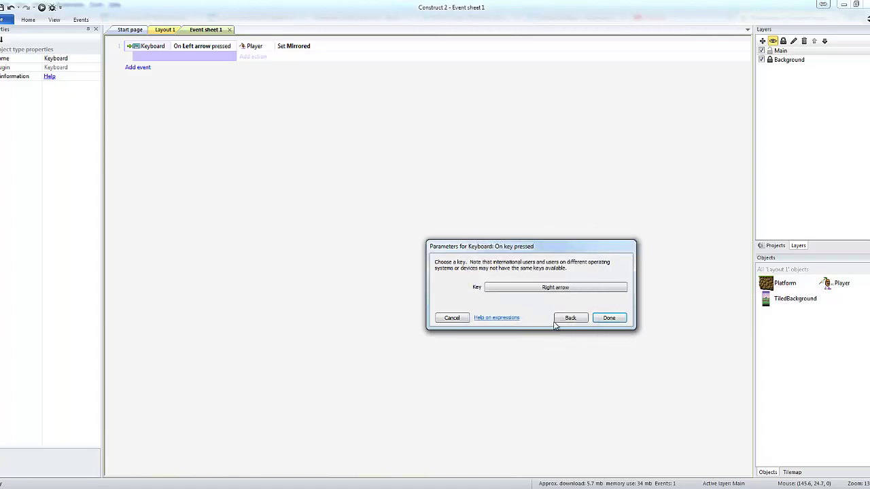
left_click(620, 320)
Step: Add a Player Set mirrored action with state Not mirrored to the Right arrow event
left_click(253, 68)
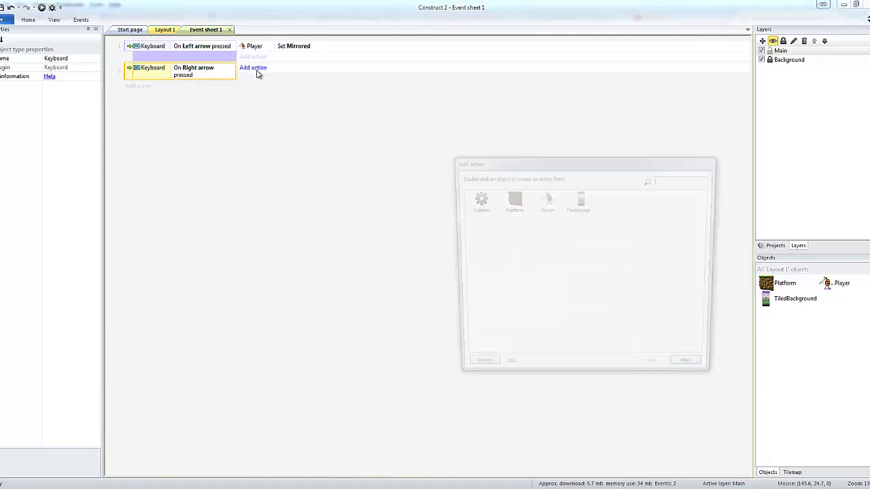
left_click(545, 200)
left_click(696, 373)
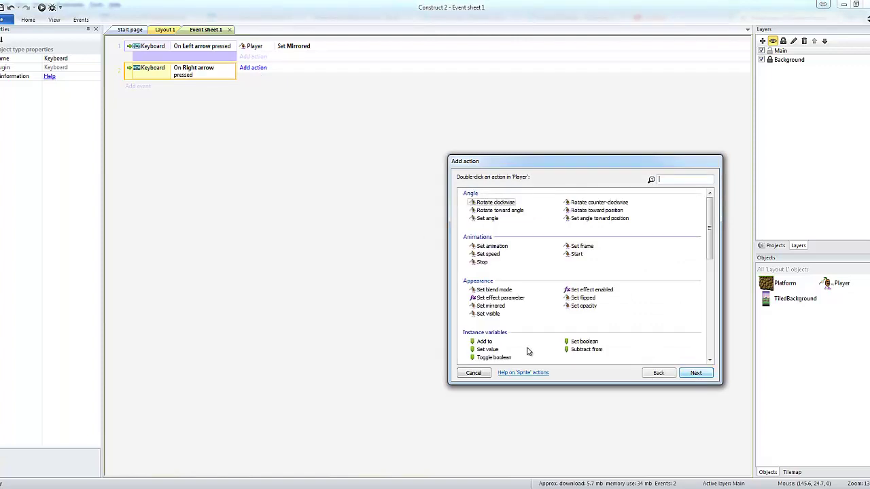
left_click(491, 306)
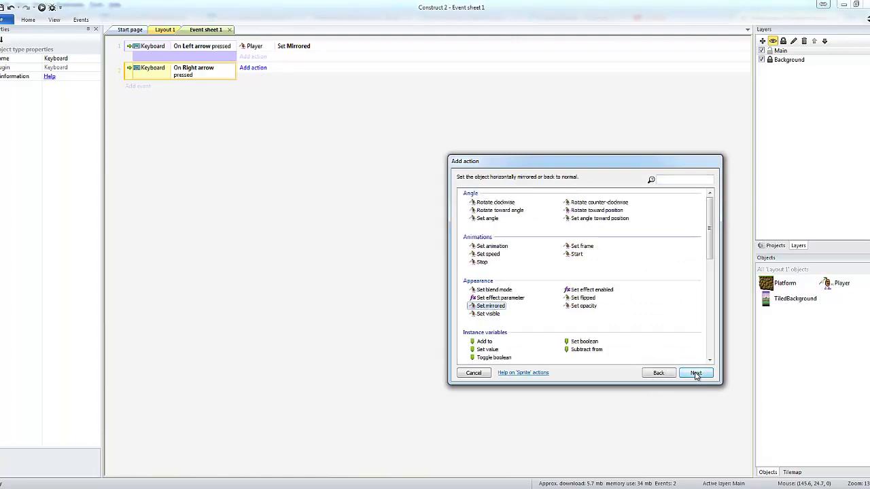
left_click(694, 374)
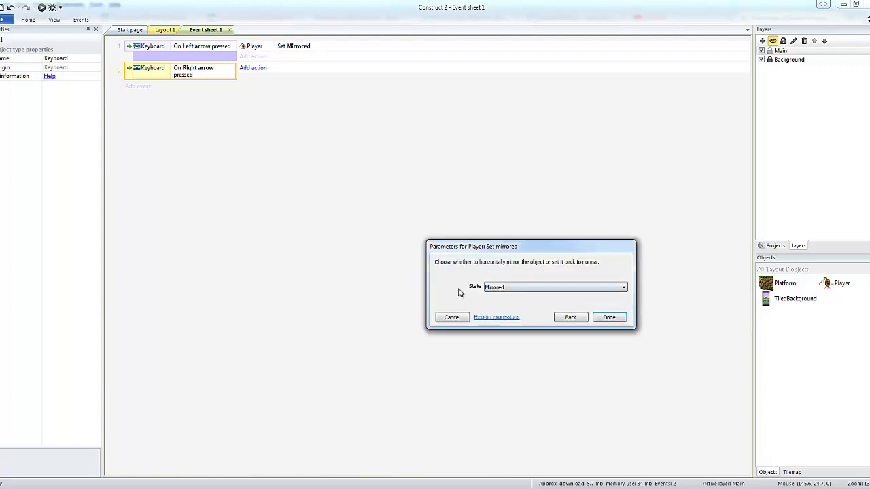
left_click(511, 288)
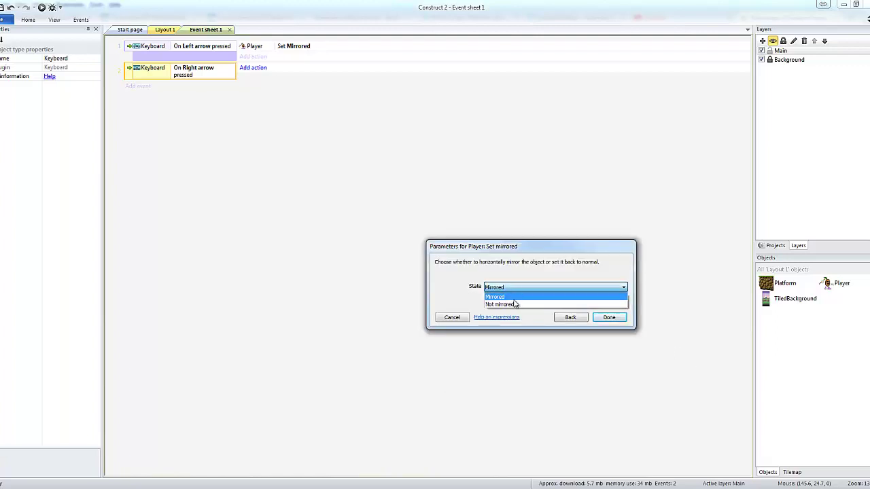
left_click(515, 303)
left_click(609, 320)
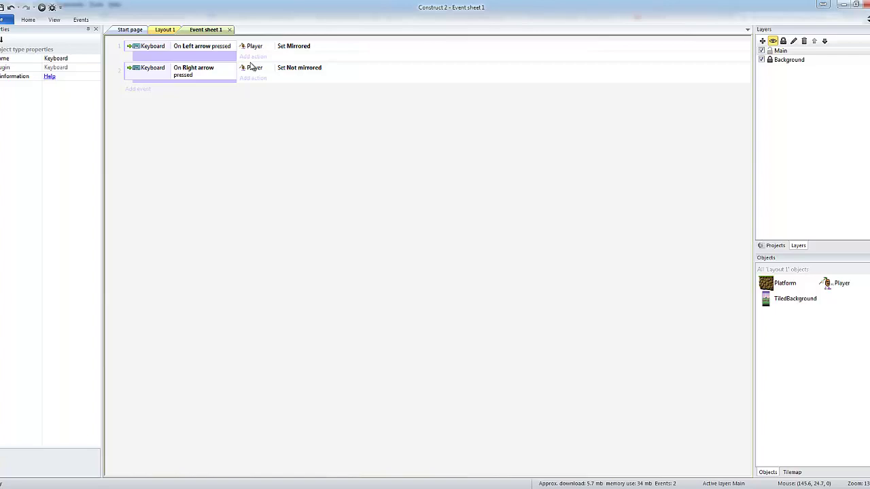
Step: Add an event with the Player's Platform animation trigger On moved as its condition
left_click(139, 89)
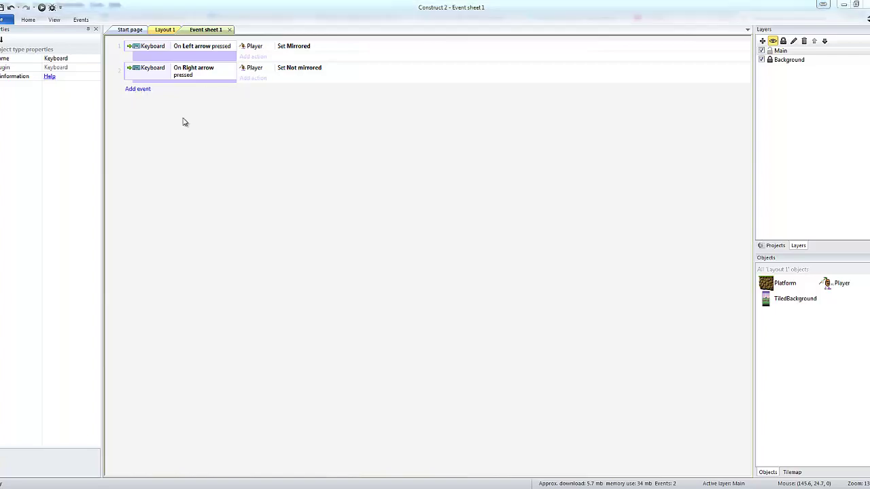
left_click(580, 203)
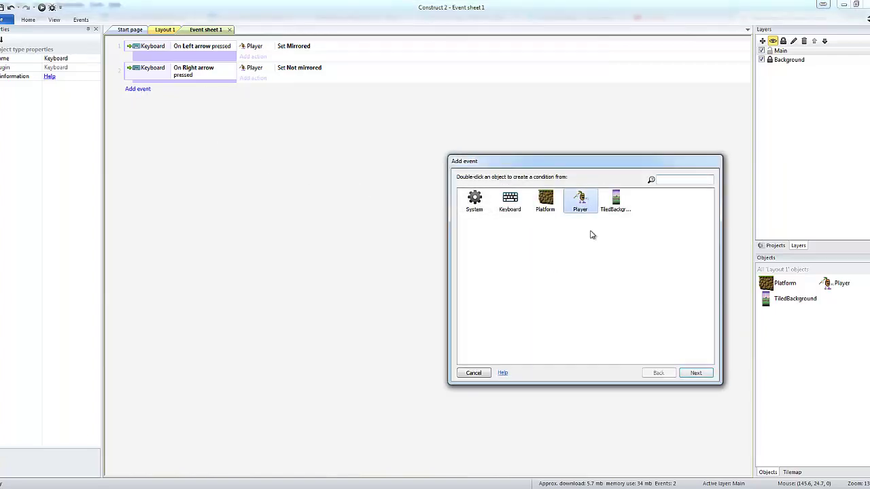
left_click(509, 201)
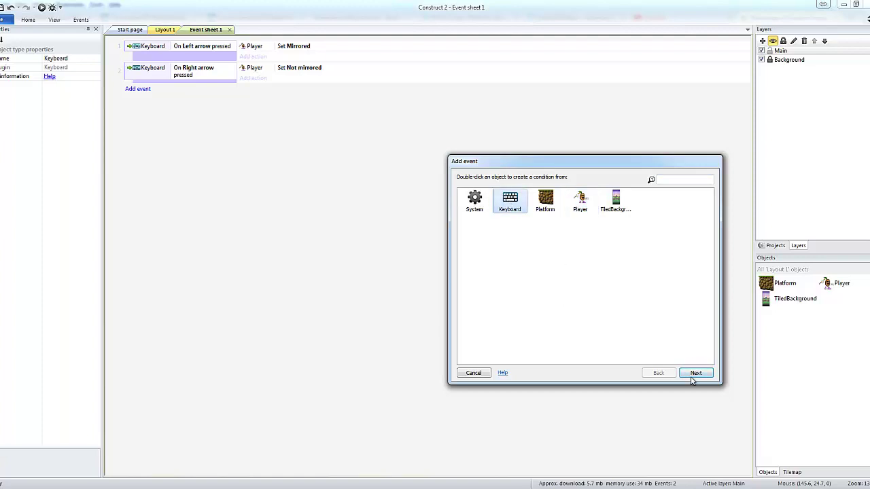
left_click(695, 373)
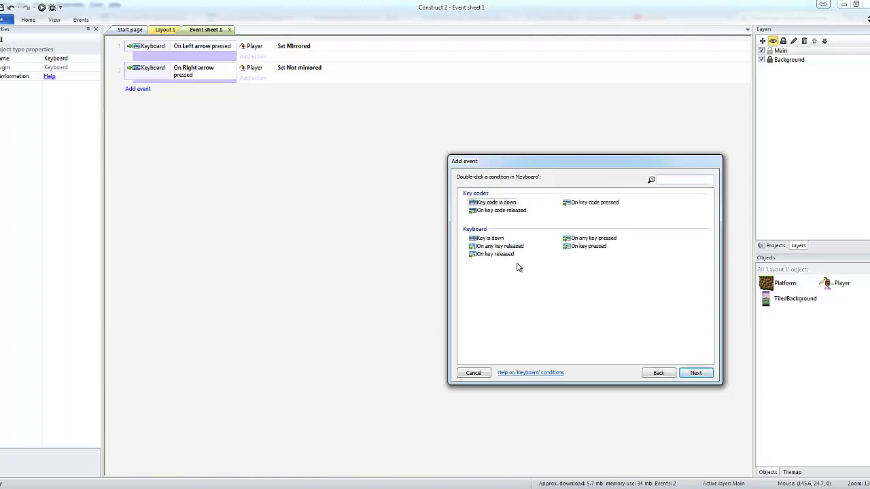
left_click(654, 376)
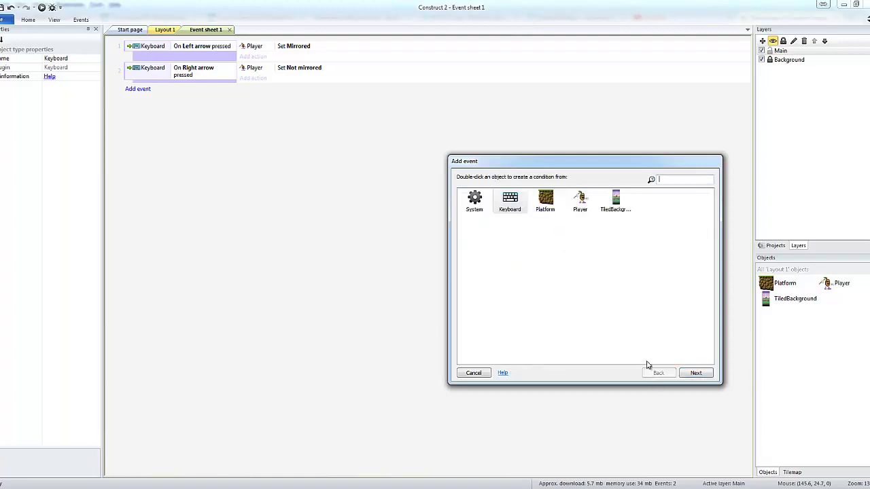
left_click(576, 207)
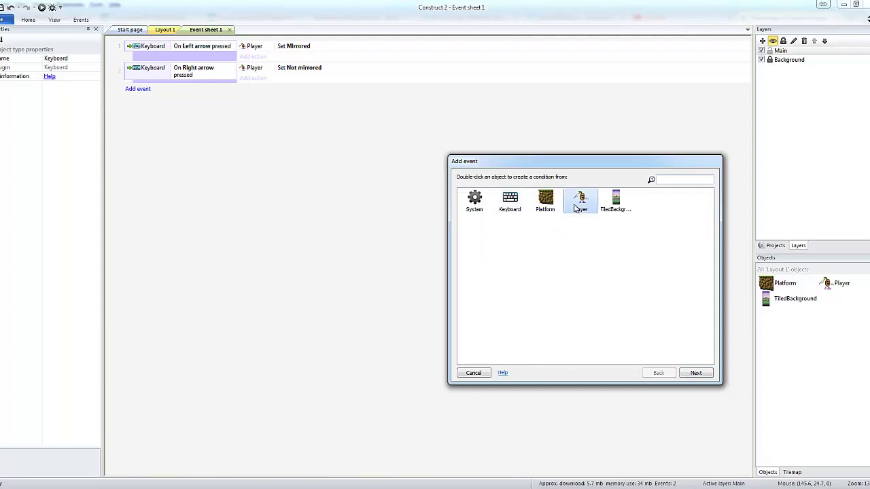
left_click(694, 373)
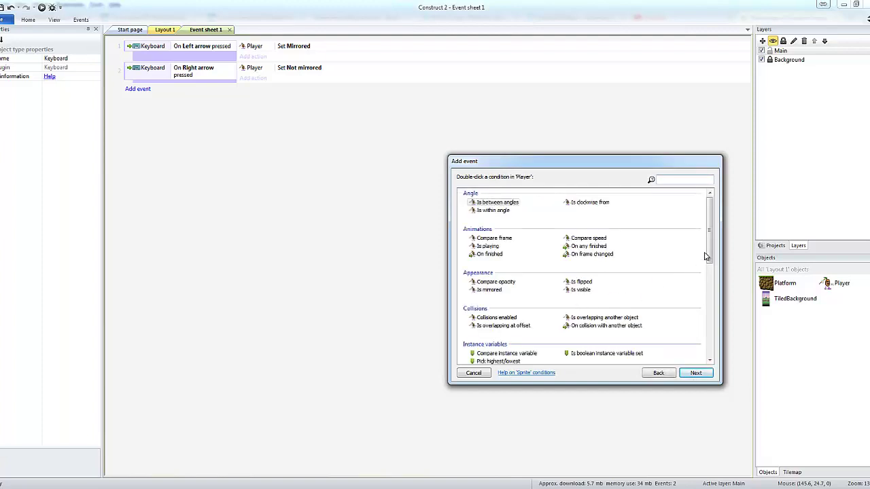
left_click_drag(709, 254, 716, 327)
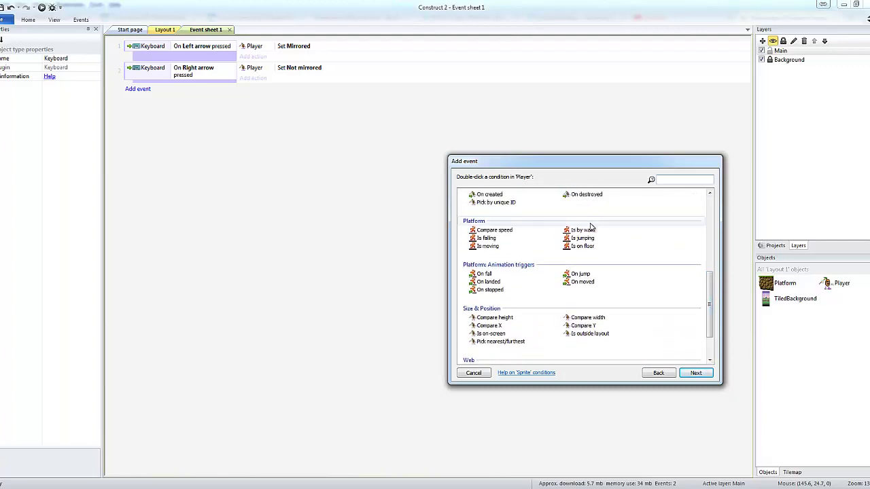
left_click(582, 282)
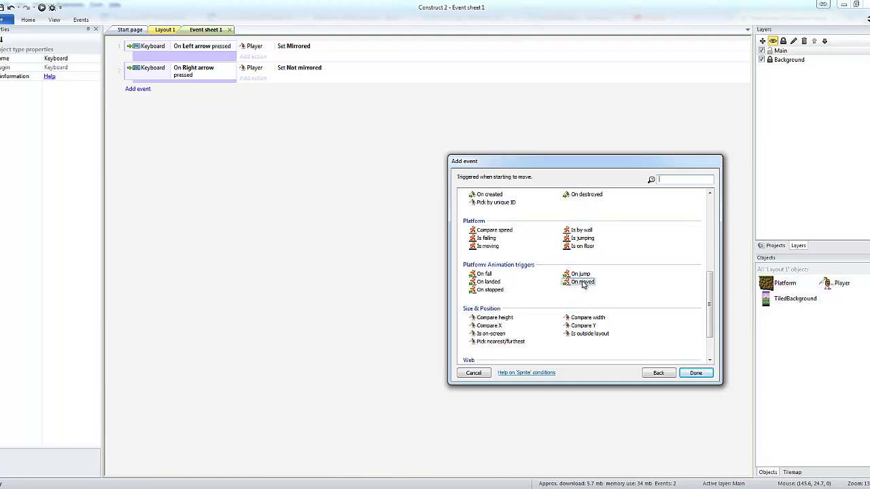
left_click(696, 373)
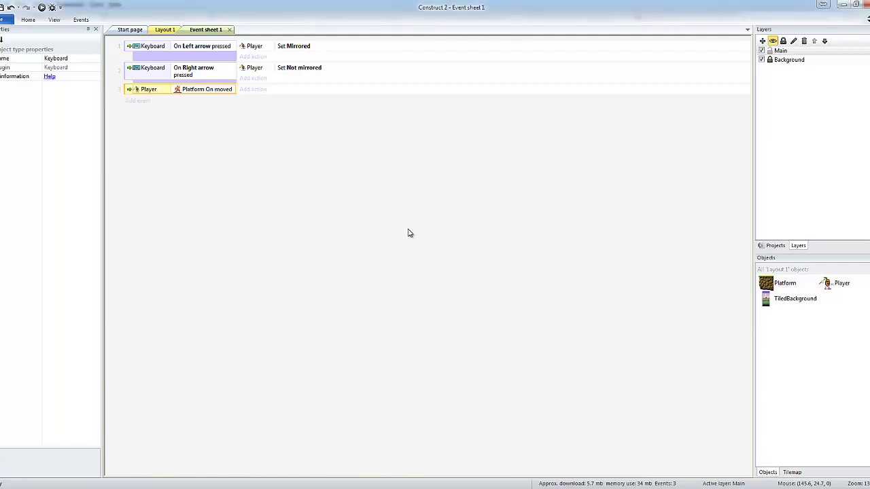
Step: Add a Player Set animation action to the On moved event, playing "IdletoRun" from the beginning
left_click(251, 92)
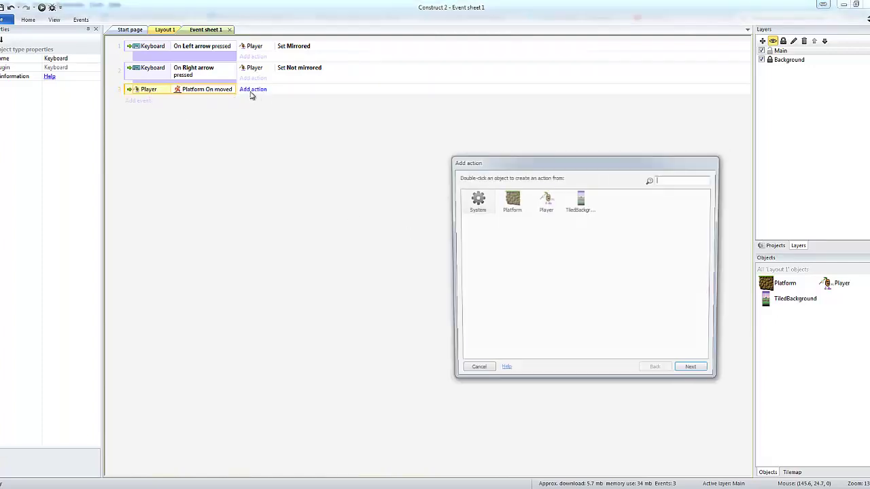
left_click(545, 201)
left_click(695, 373)
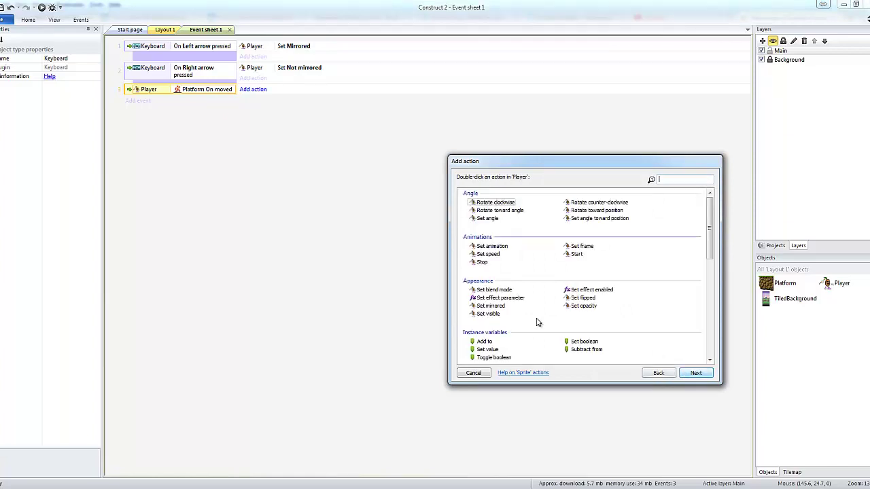
left_click(492, 246)
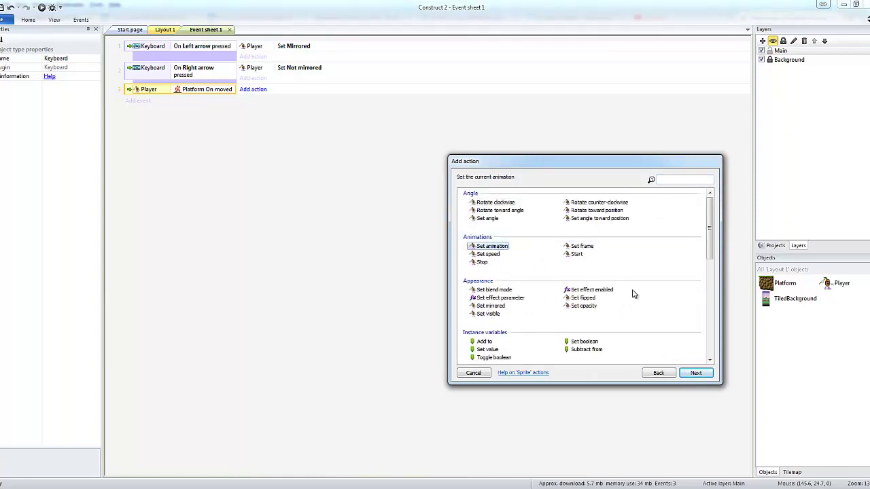
left_click(696, 373)
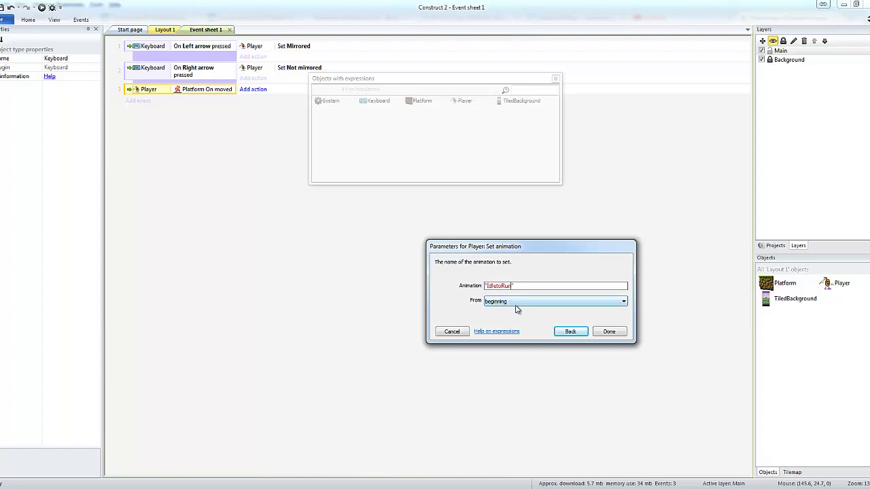
left_click(609, 331)
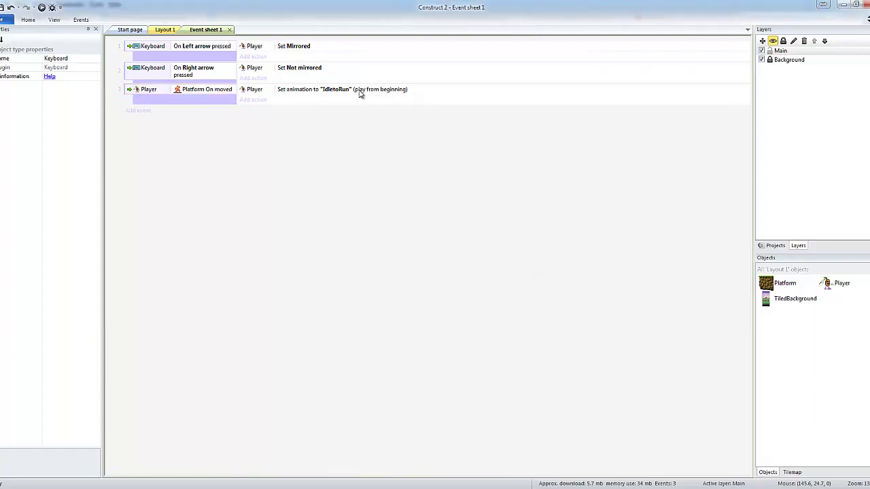
Step: Add a second Player Set animation action to the On moved event, playing "Run" from the beginning
left_click(252, 101)
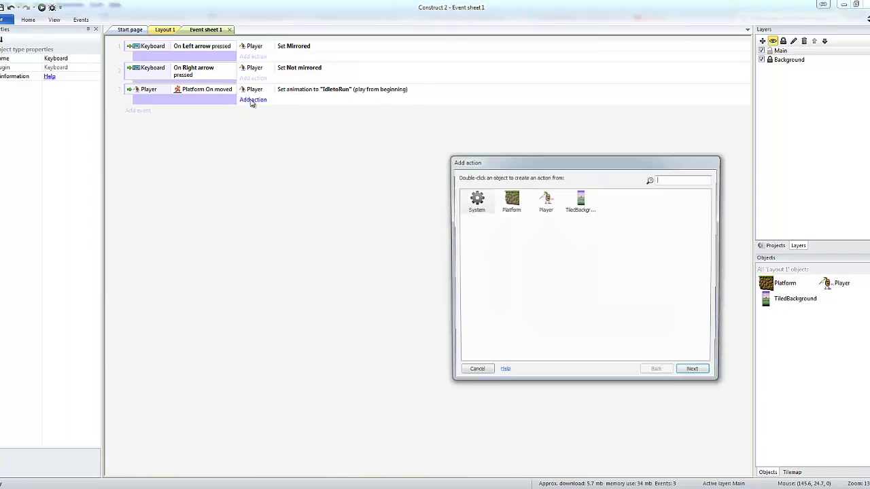
left_click(544, 203)
left_click(695, 373)
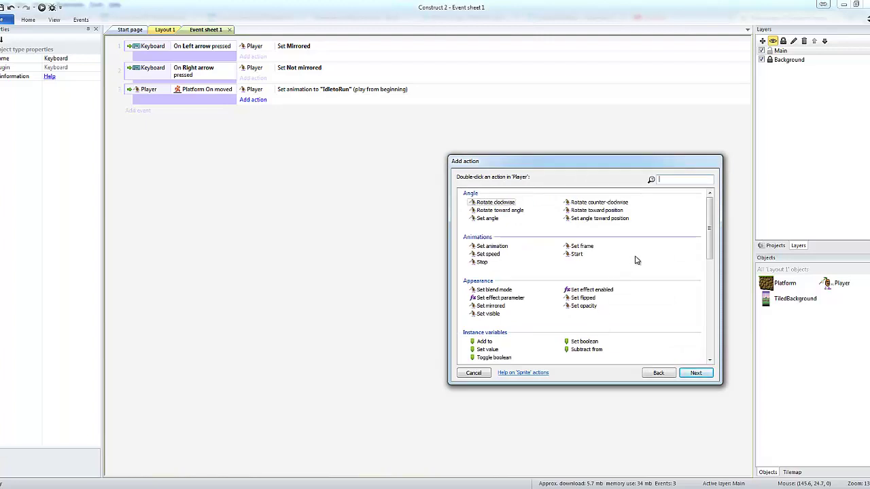
left_click(492, 246)
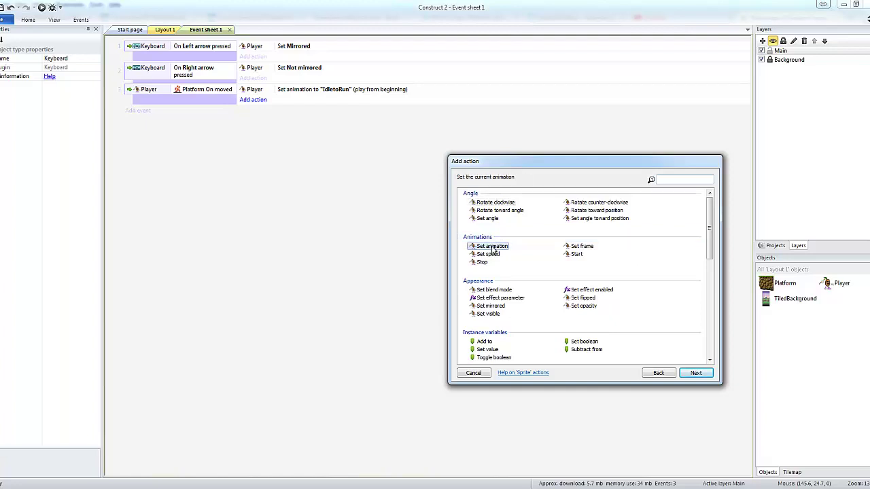
left_click(692, 373)
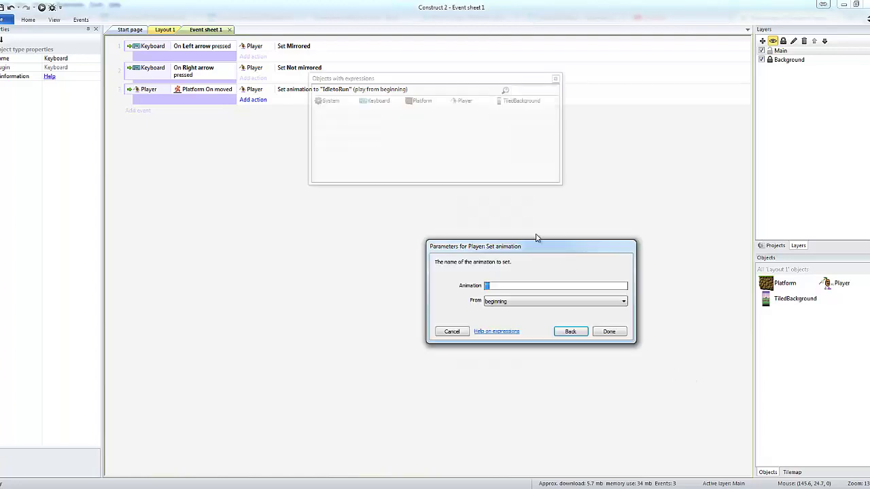
left_click(487, 287)
left_click(610, 332)
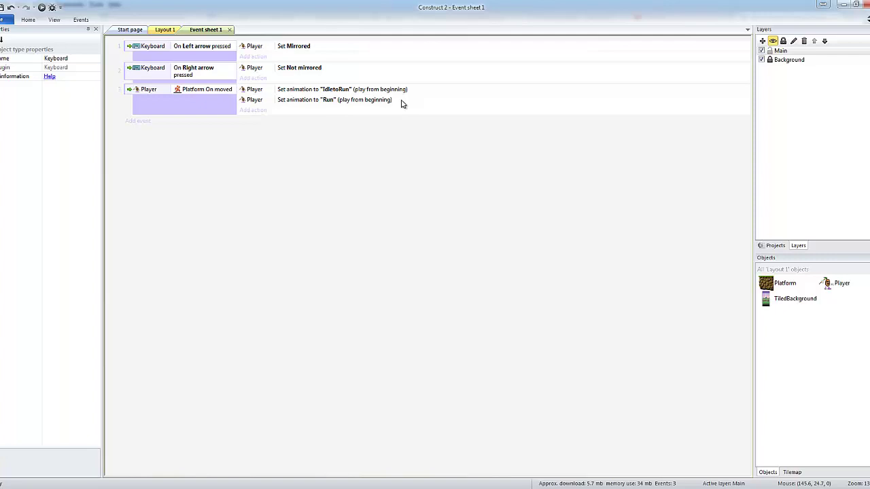
Step: Preview the game in the browser, test the player's running animation in both directions, and return to the event sheet
left_click(41, 7)
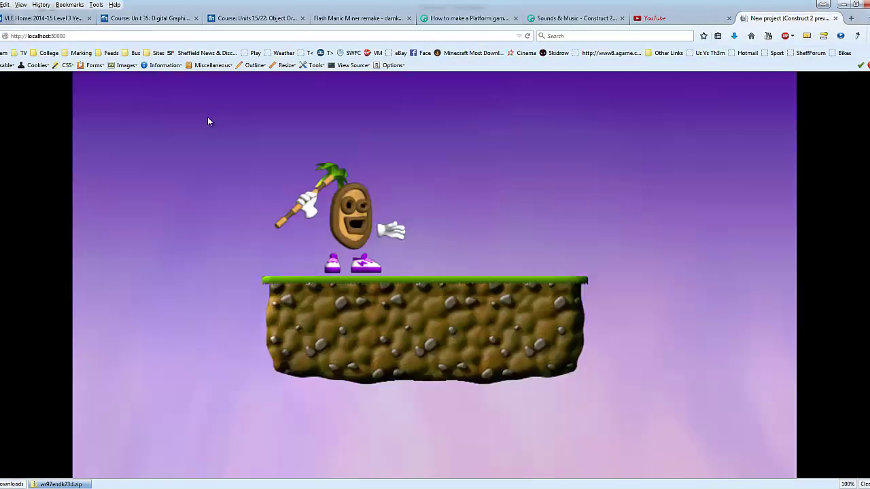
key("Right")
key("Left")
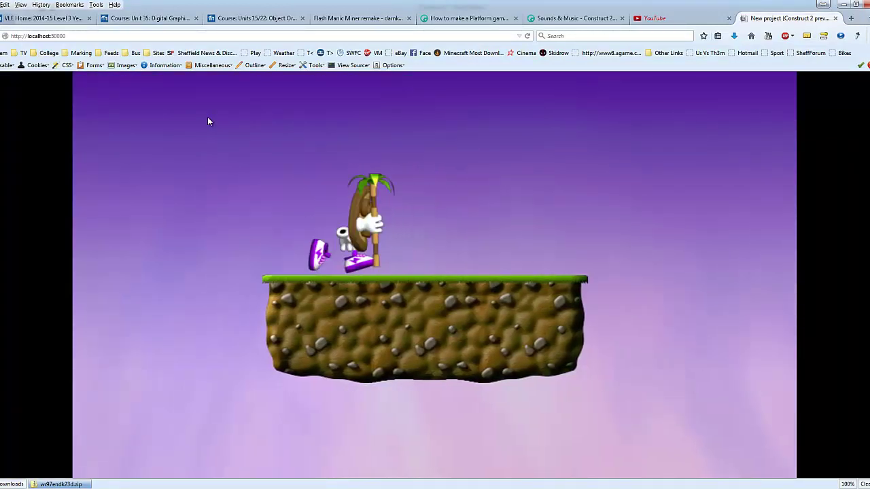
key("Right")
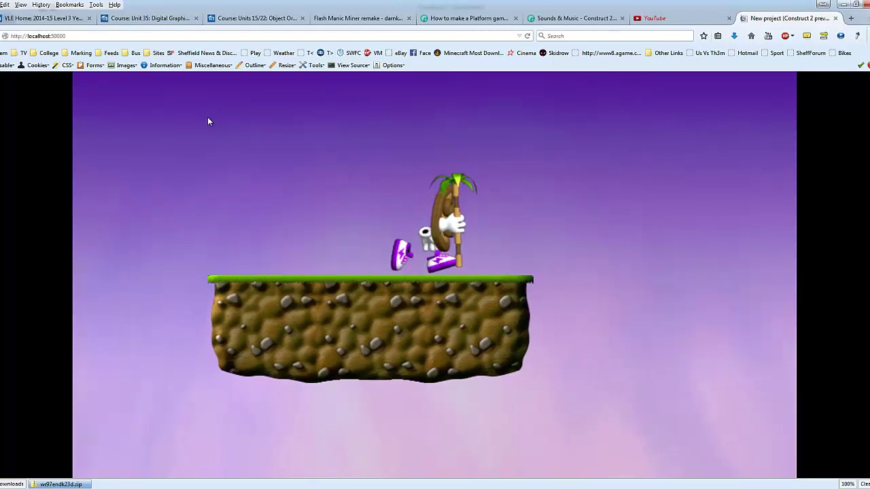
key("Left")
key("Right")
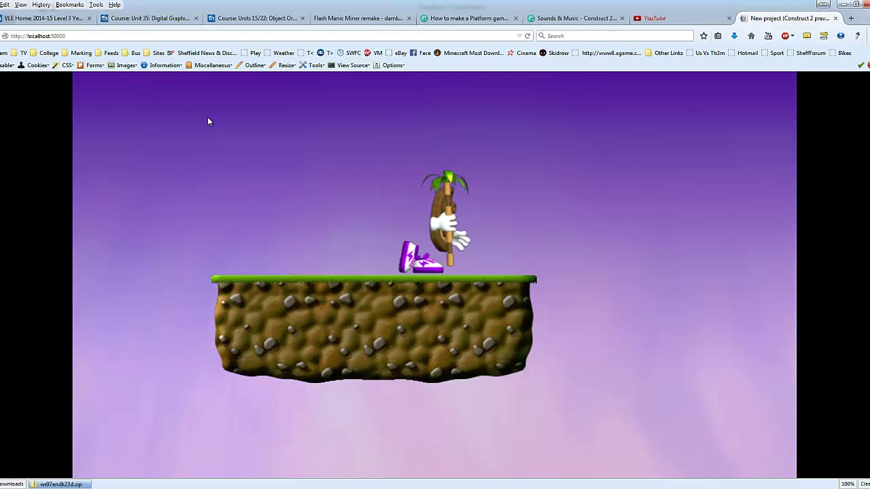
key("Left")
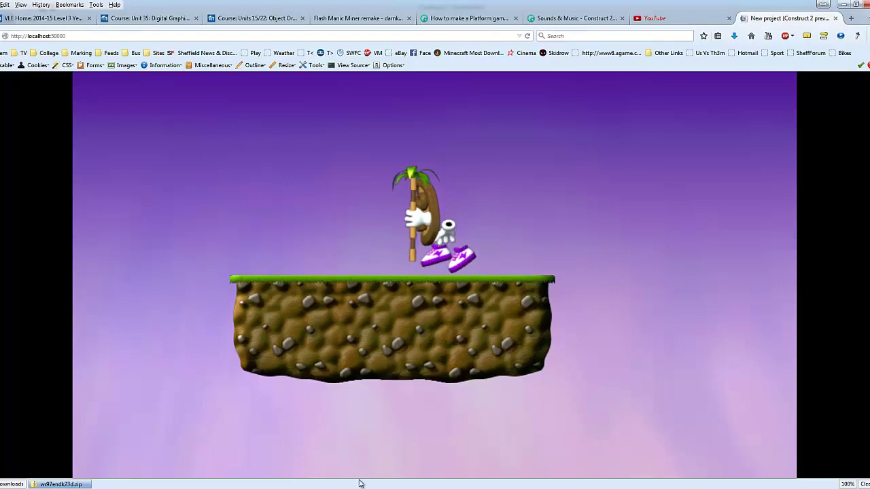
left_click(381, 488)
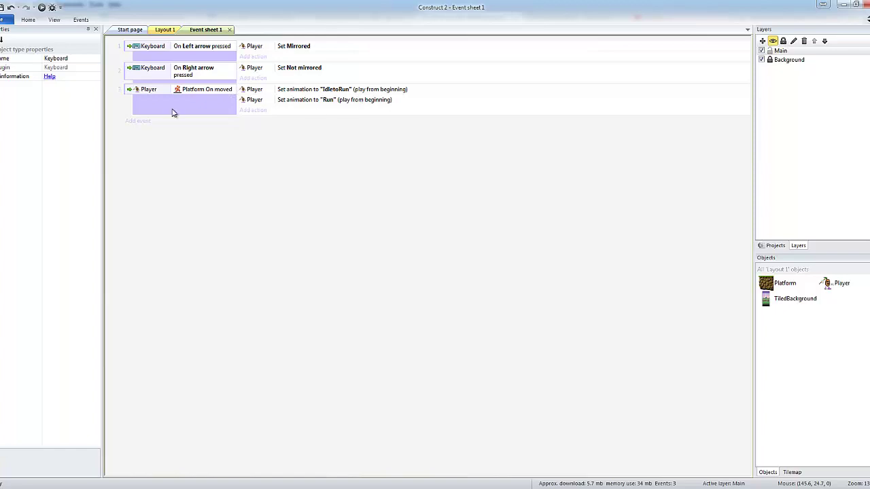
Step: Add a Player On finished event for the "IdletoRun" animation and move the Set animation "Run" action into it
left_click(139, 121)
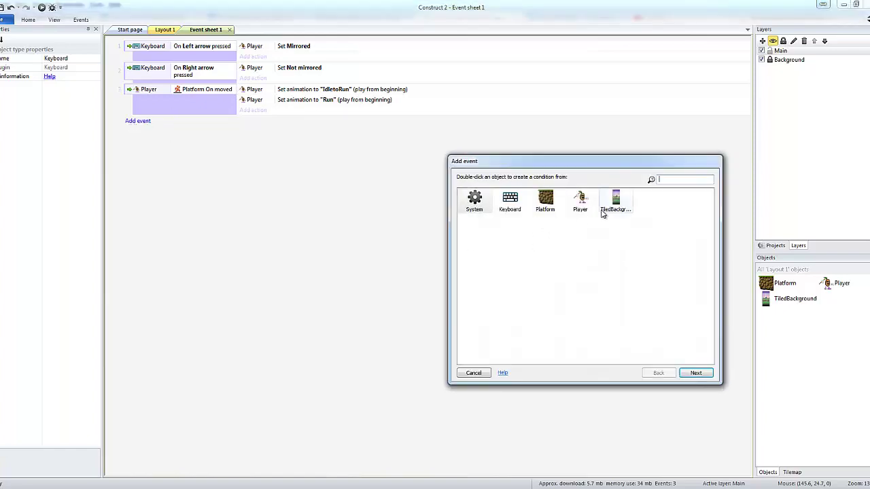
left_click(579, 203)
left_click(703, 373)
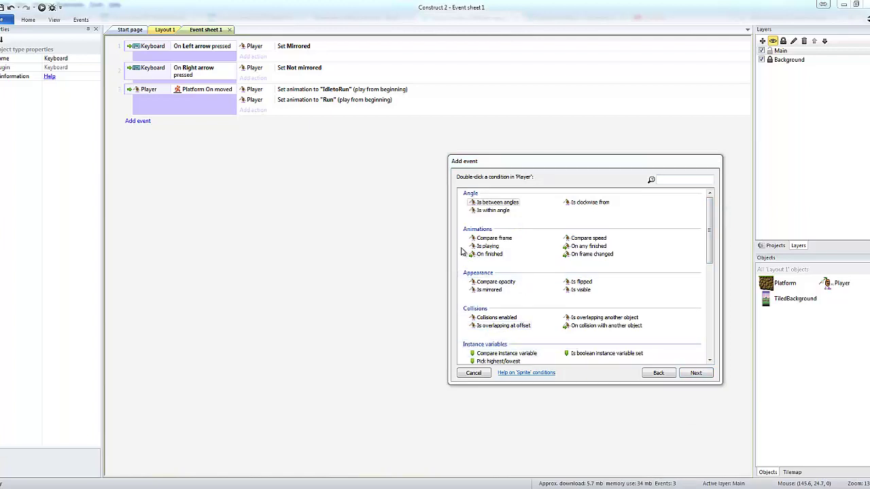
left_click(490, 254)
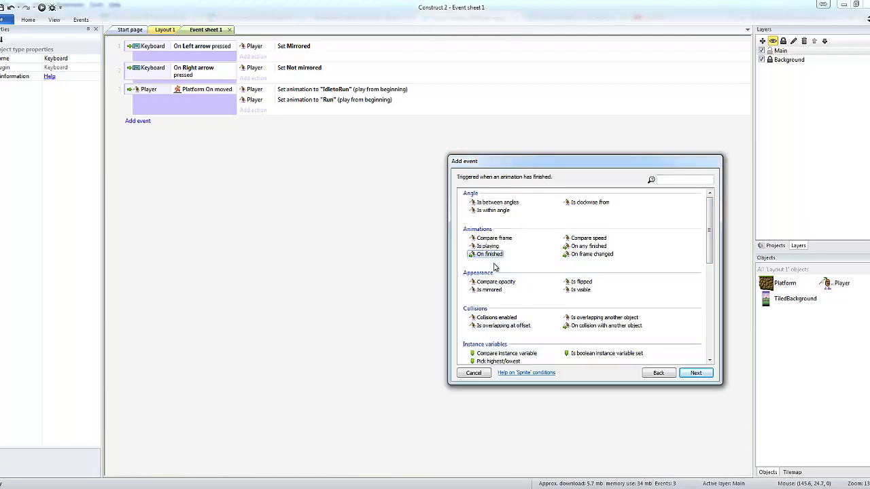
left_click(694, 374)
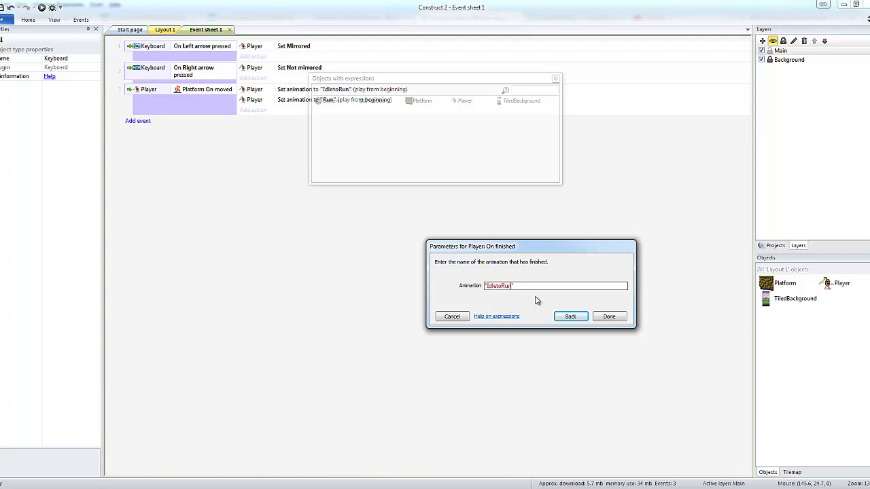
left_click(609, 317)
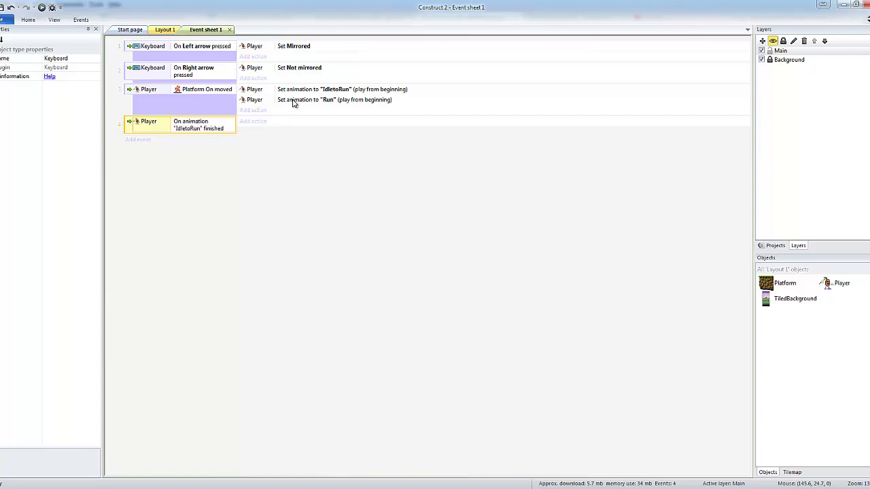
left_click_drag(261, 102, 259, 124)
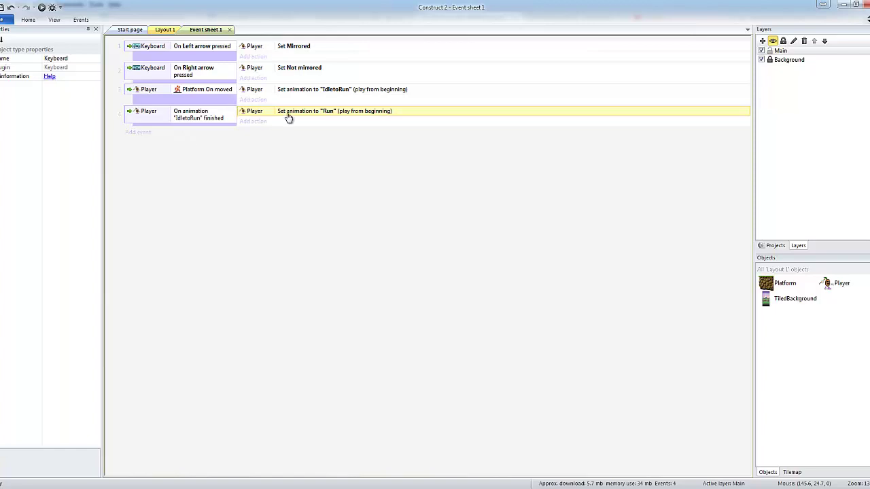
Step: Add an event with the Player's Platform animation trigger On stopped as its condition
left_click(139, 132)
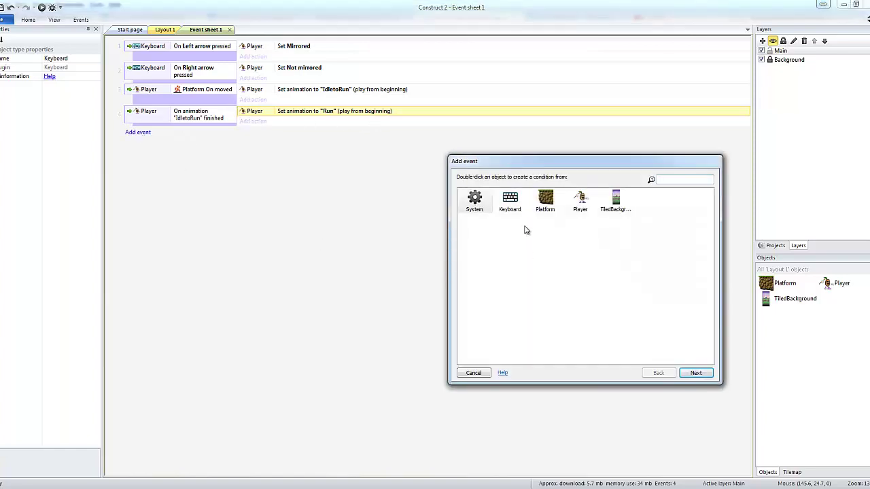
left_click(580, 201)
left_click(692, 372)
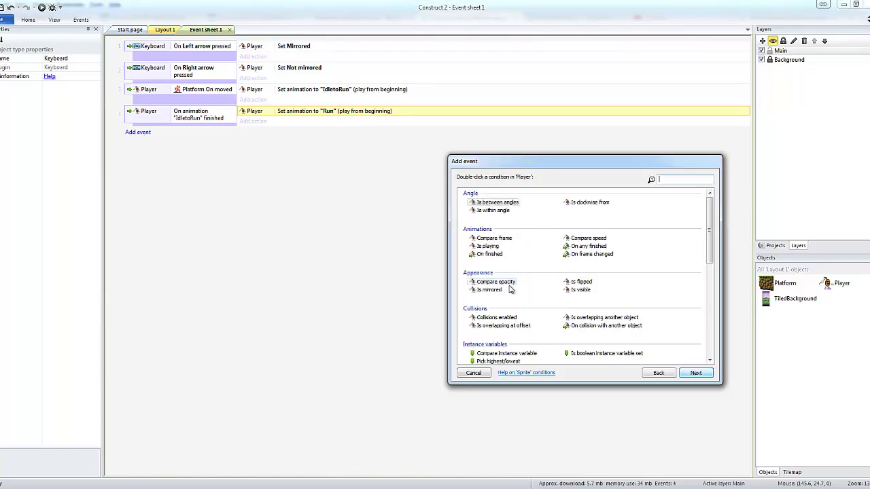
left_click_drag(711, 246, 710, 308)
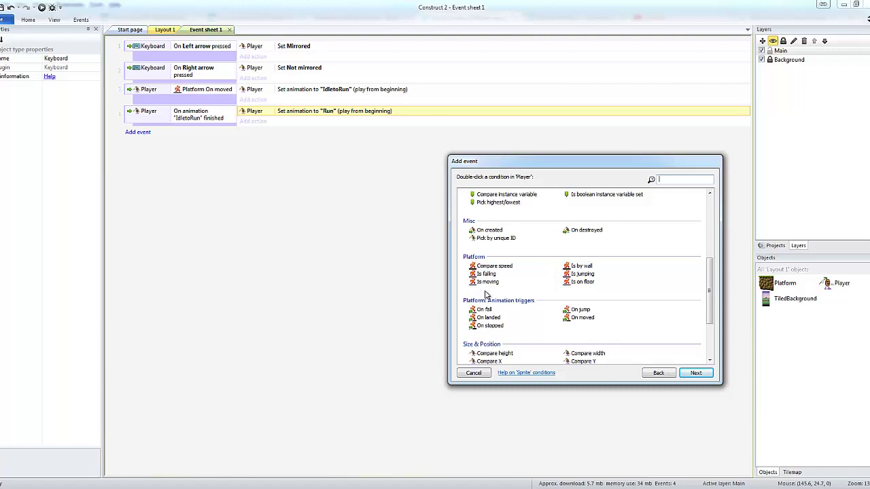
left_click(489, 326)
left_click(695, 373)
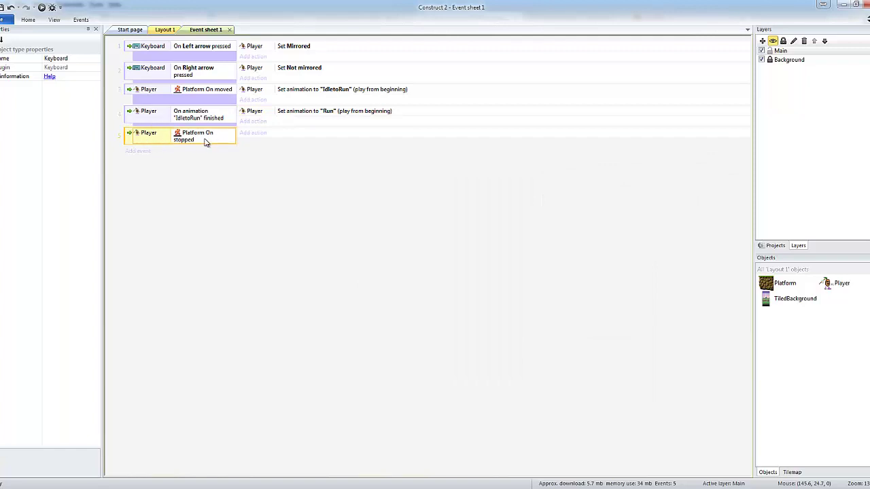
Step: Add a Player Set animation action to the On stopped event, playing "Idle" from the beginning
left_click(254, 135)
left_click(546, 201)
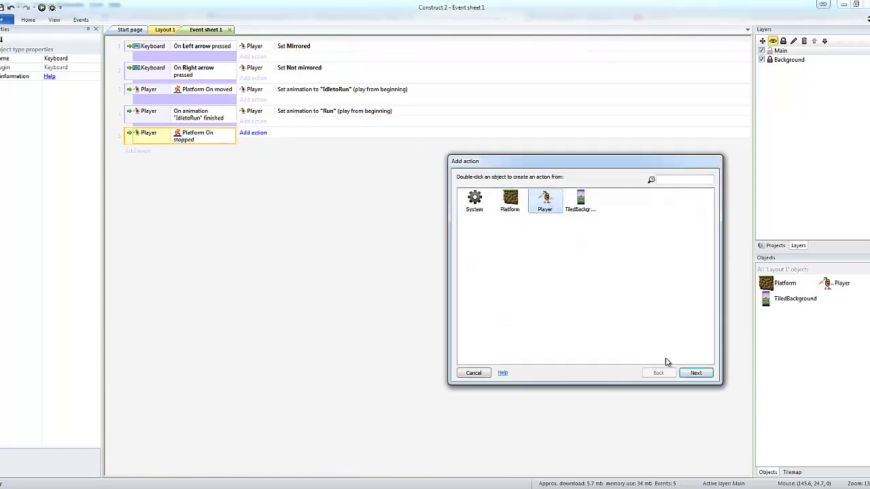
left_click(696, 373)
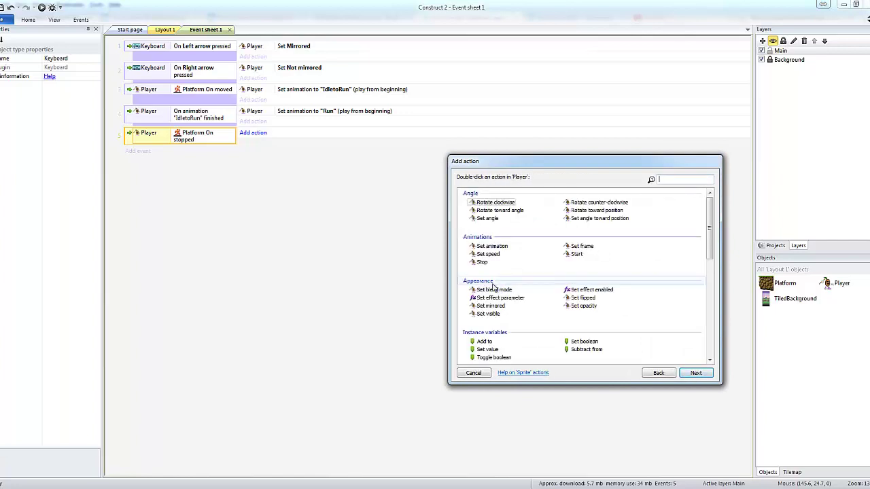
left_click(490, 246)
left_click(690, 374)
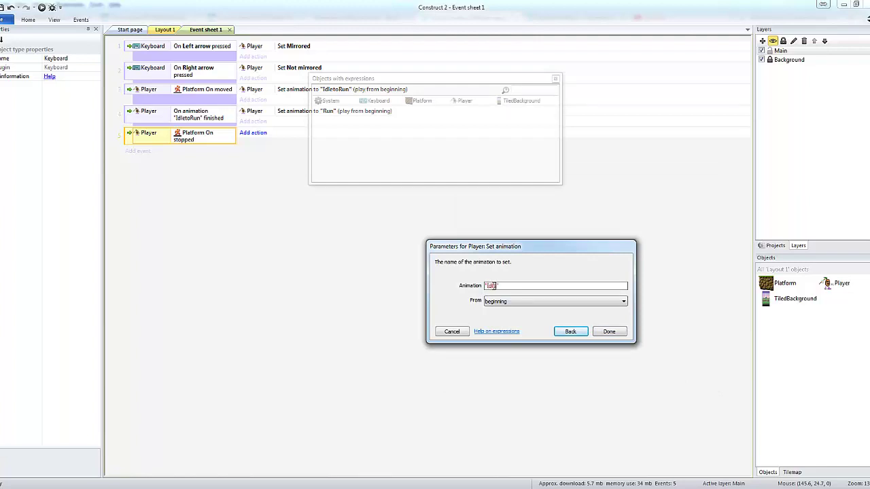
left_click(601, 331)
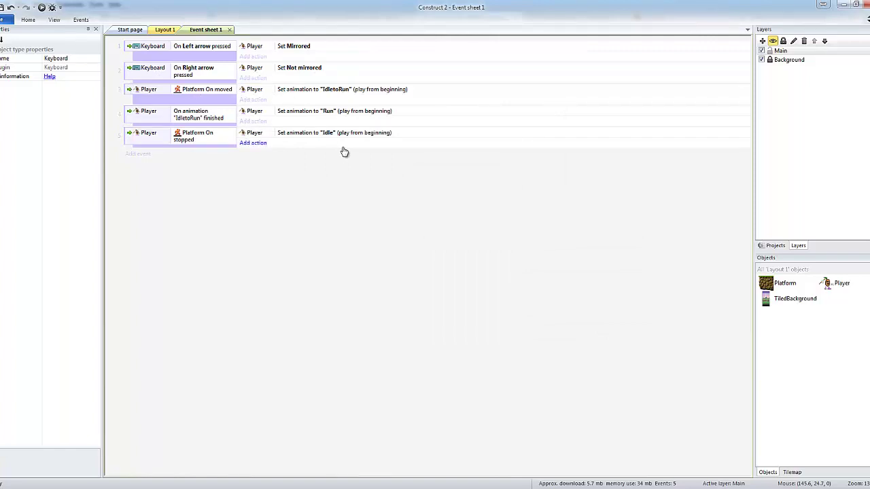
Step: Add an event with the Player's Platform animation trigger On jump as its condition
left_click(139, 154)
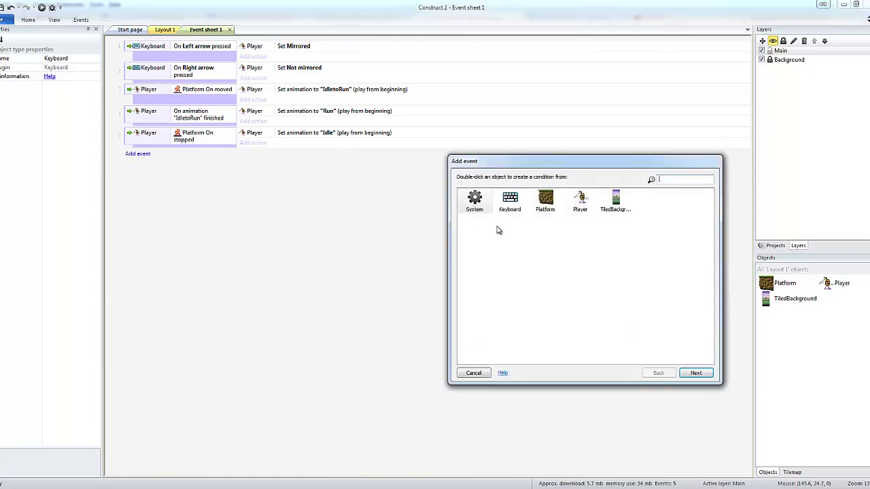
left_click(580, 199)
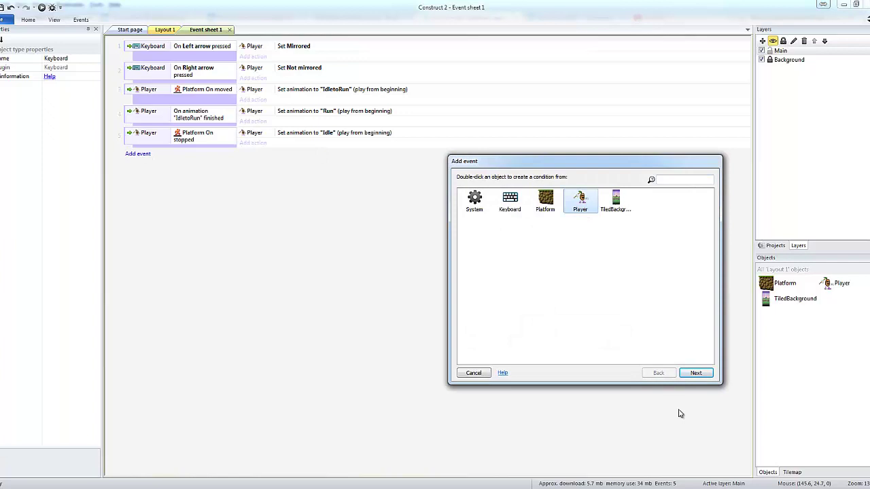
left_click(695, 373)
left_click_drag(709, 261, 712, 342)
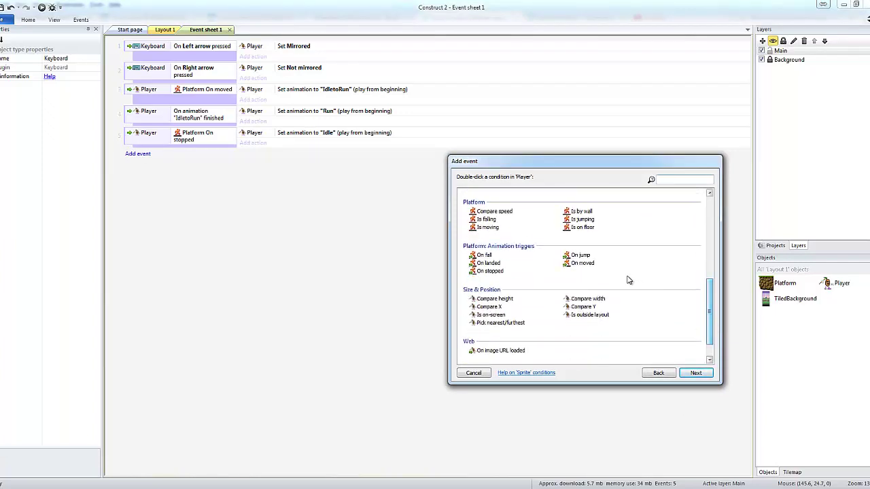
left_click(580, 255)
left_click(695, 373)
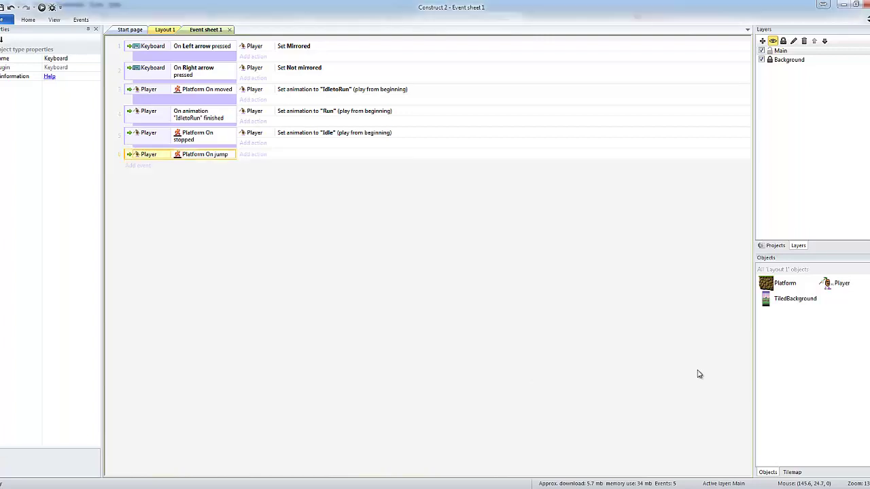
Step: Add a Player Set animation action to the On jump event, playing "JumpfromStand" from the beginning
left_click(253, 155)
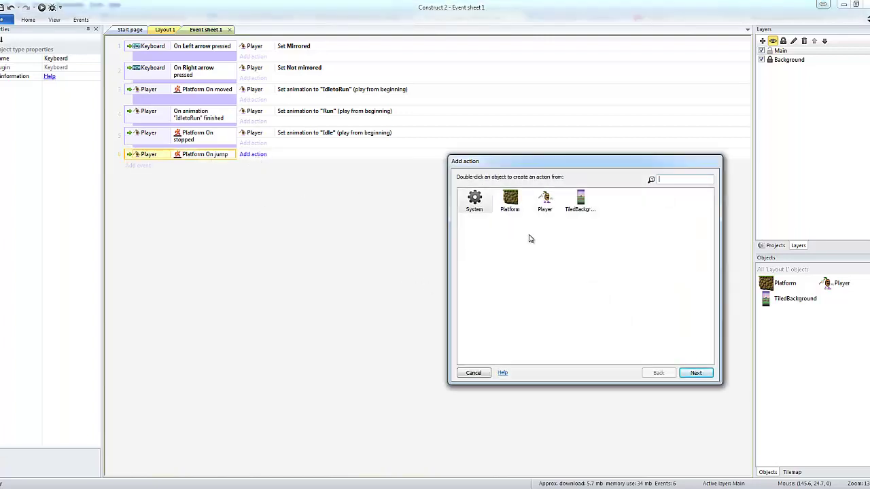
left_click(546, 203)
left_click(695, 373)
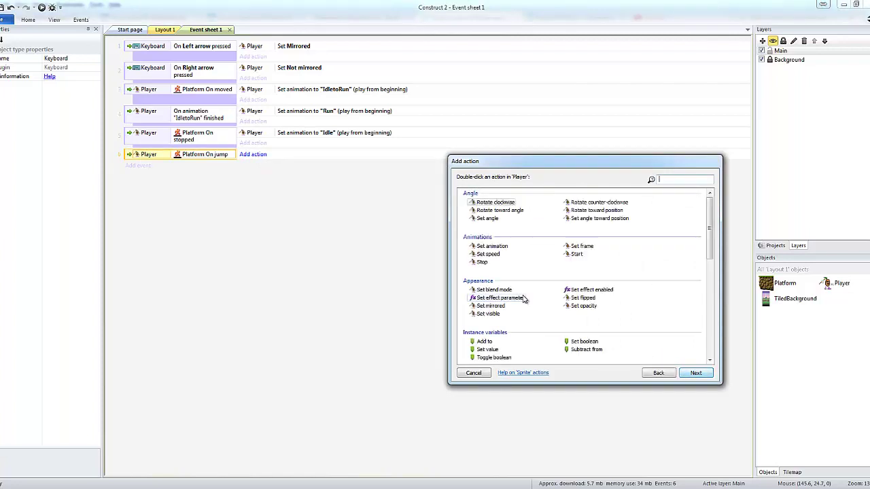
left_click(491, 246)
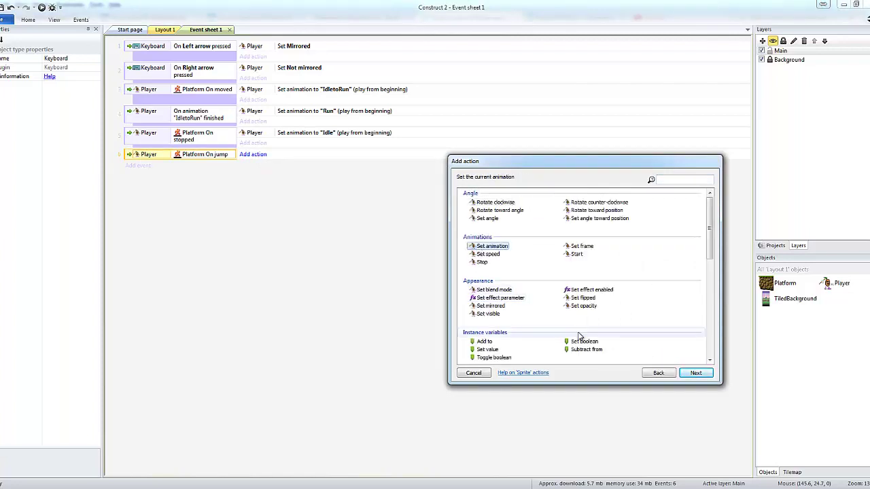
left_click(695, 373)
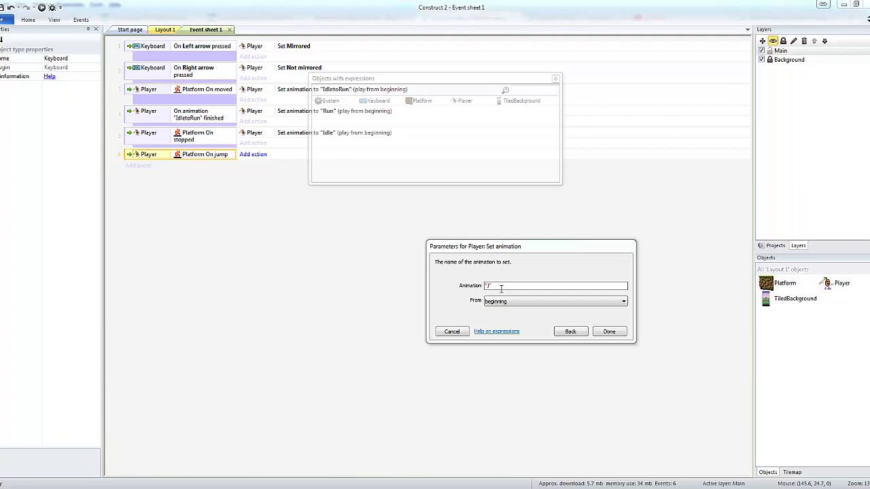
left_click(489, 287)
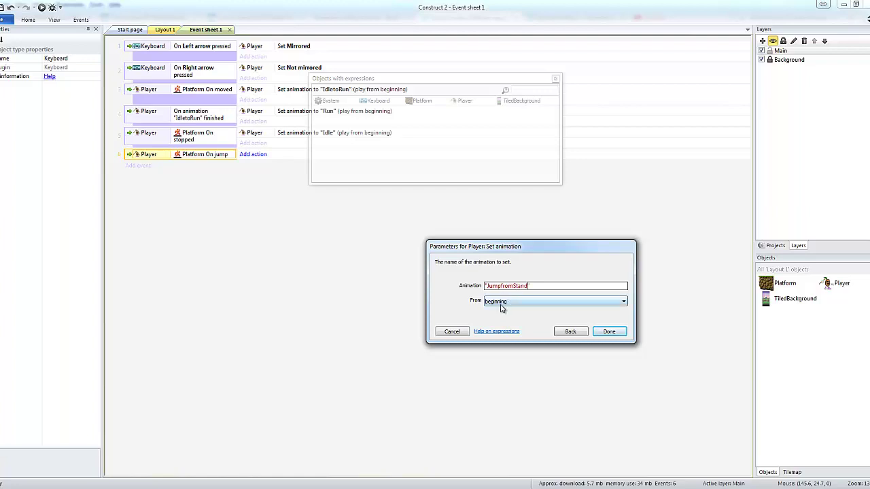
left_click(609, 332)
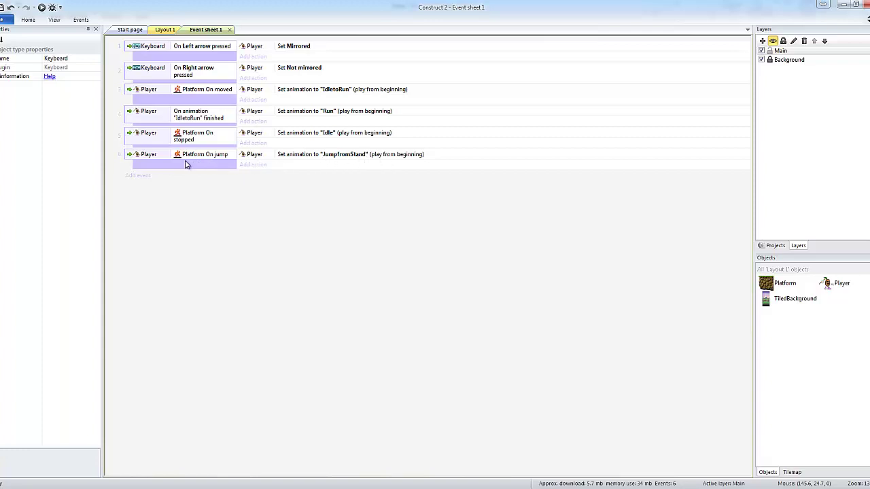
Step: Add a sub-event under the Player's On jump event with the Player's Platform Is moving condition
right_click(127, 157)
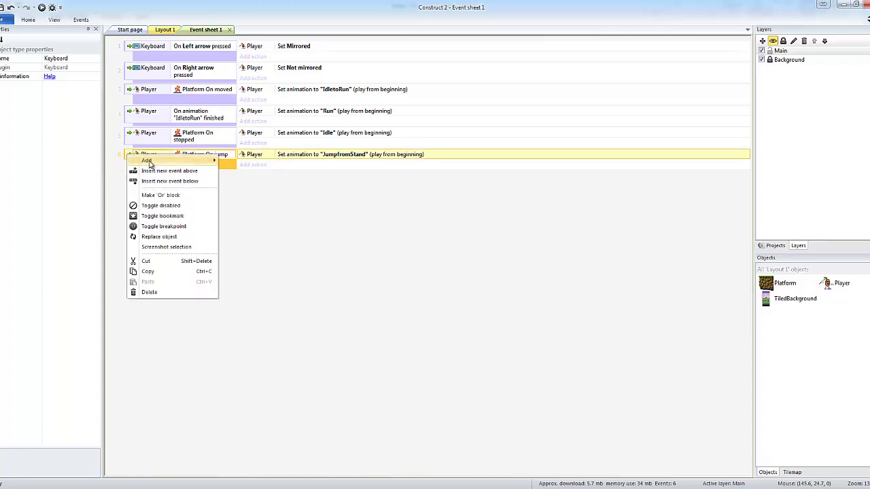
mouse_move(150, 164)
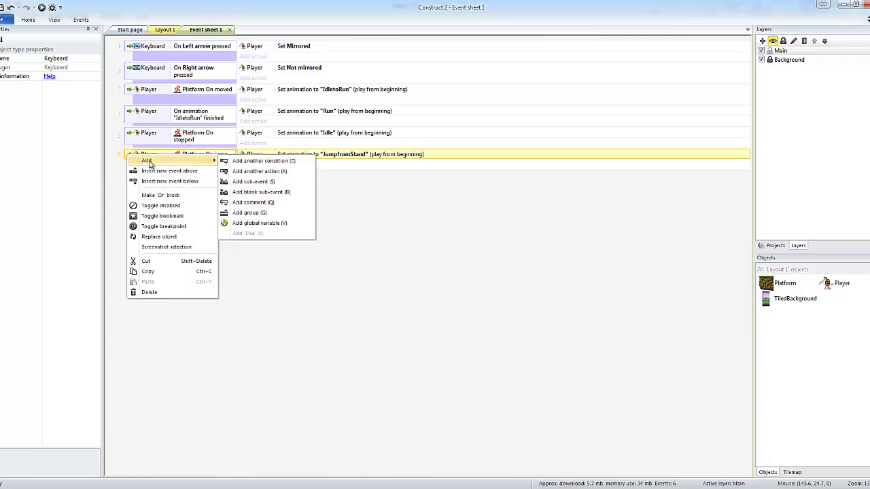
left_click(256, 182)
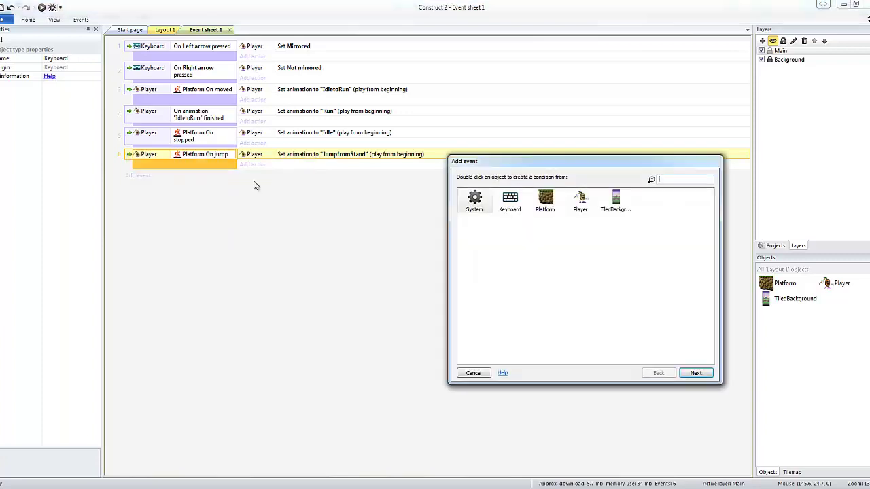
left_click(578, 200)
left_click(694, 373)
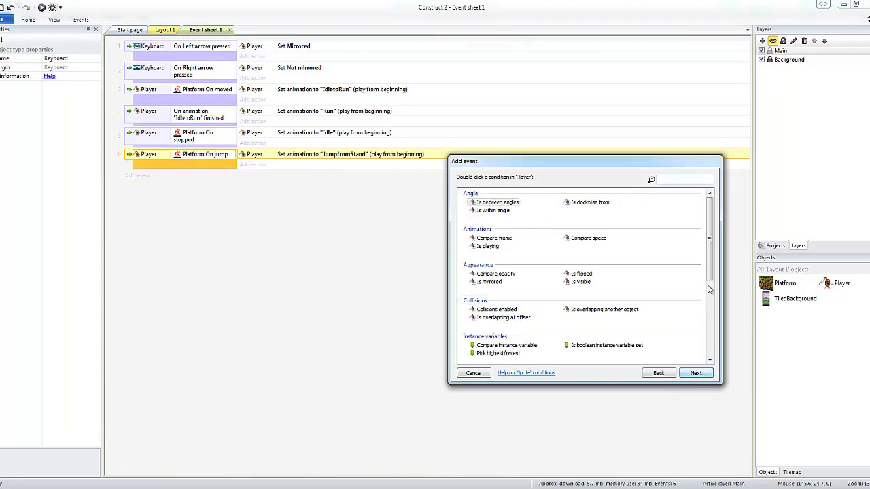
scroll(708, 288, "down", 5)
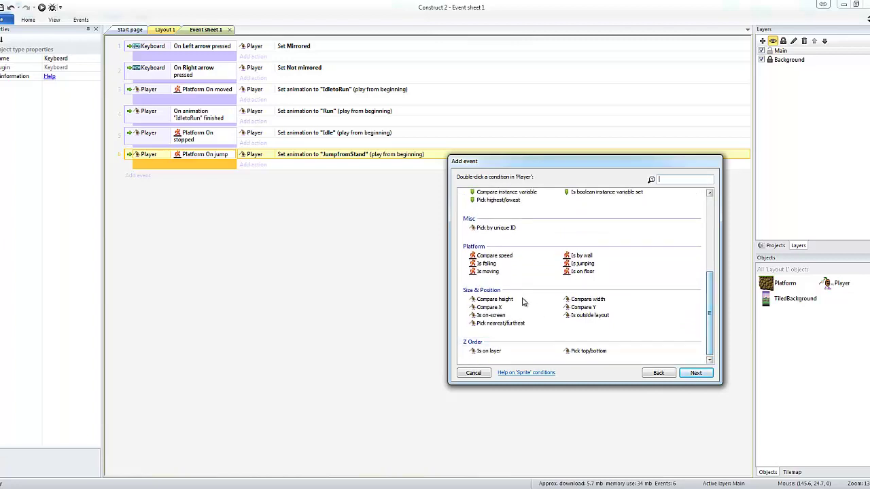
left_click(488, 271)
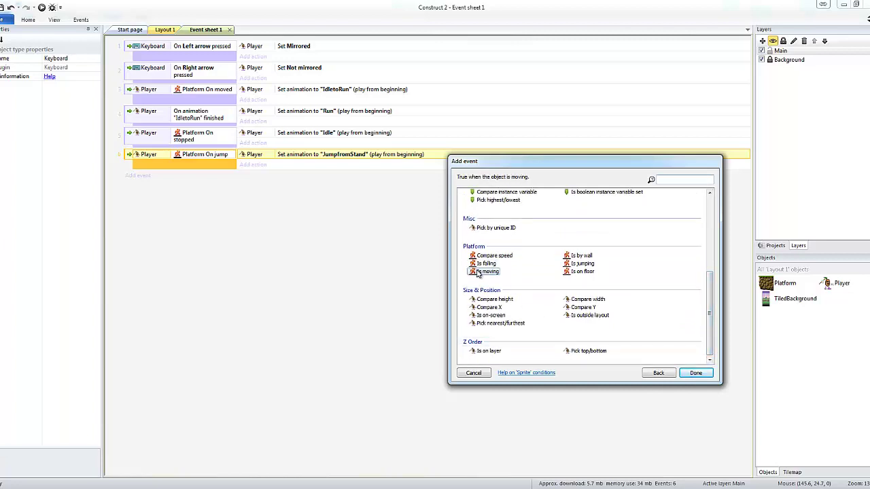
left_click(694, 373)
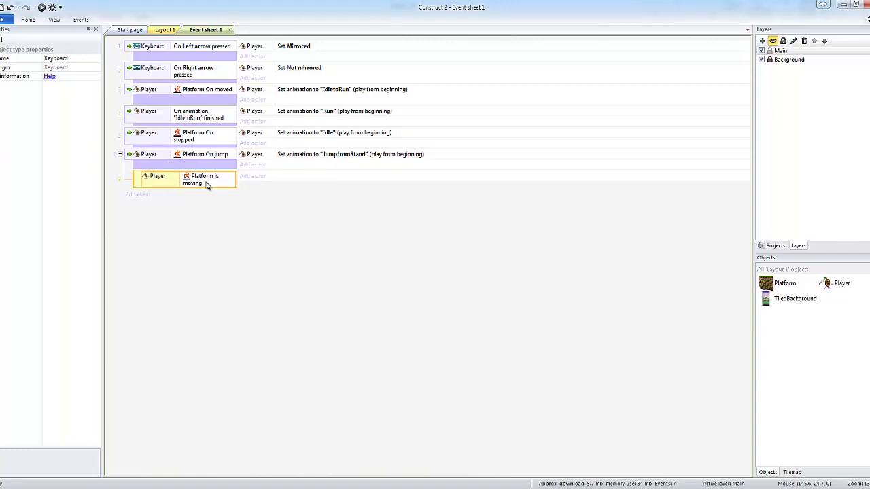
Step: Add a second sub-event under the On jump event, again using the Player's Platform Is moving condition
right_click(127, 155)
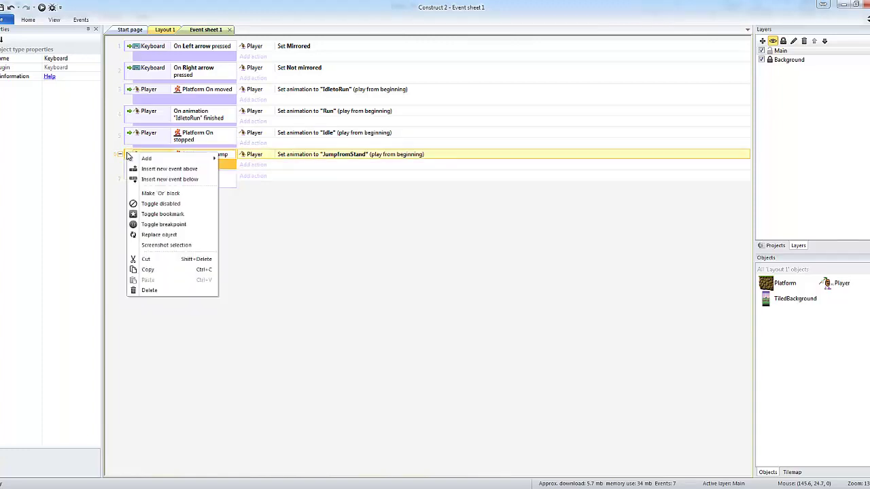
mouse_move(143, 159)
left_click(239, 179)
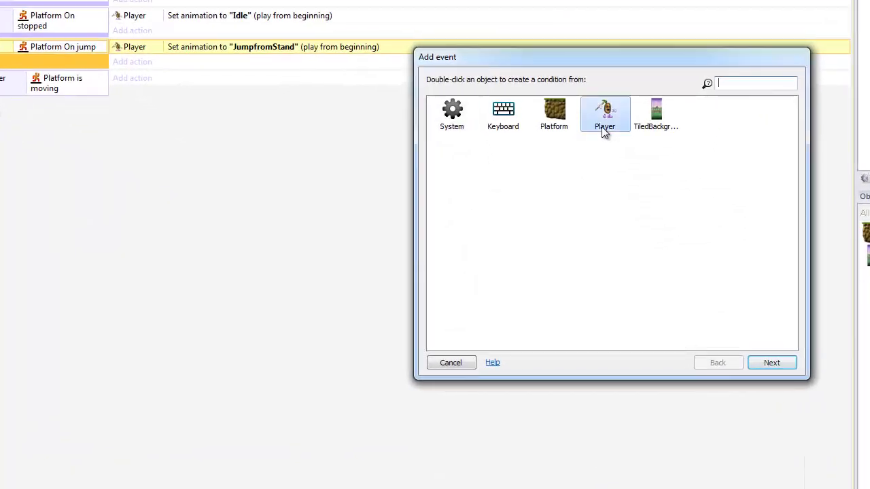
left_click(772, 362)
left_click_drag(790, 223, 793, 326)
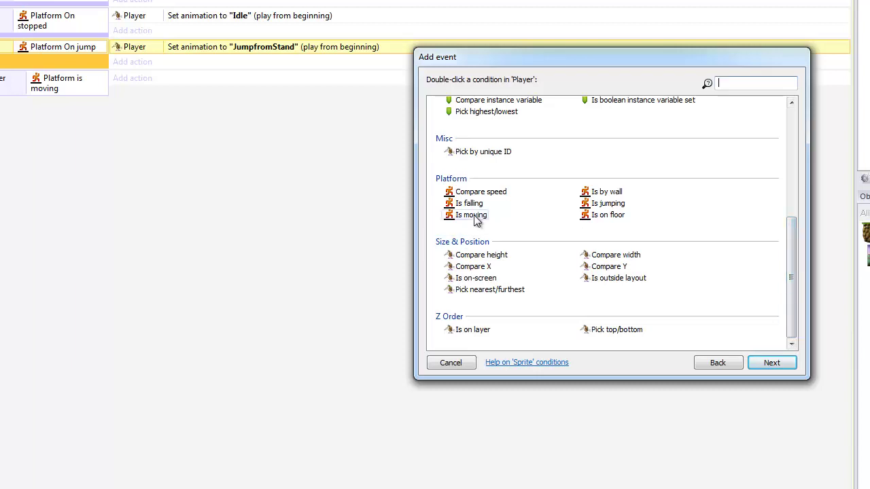
left_click(471, 214)
left_click(772, 362)
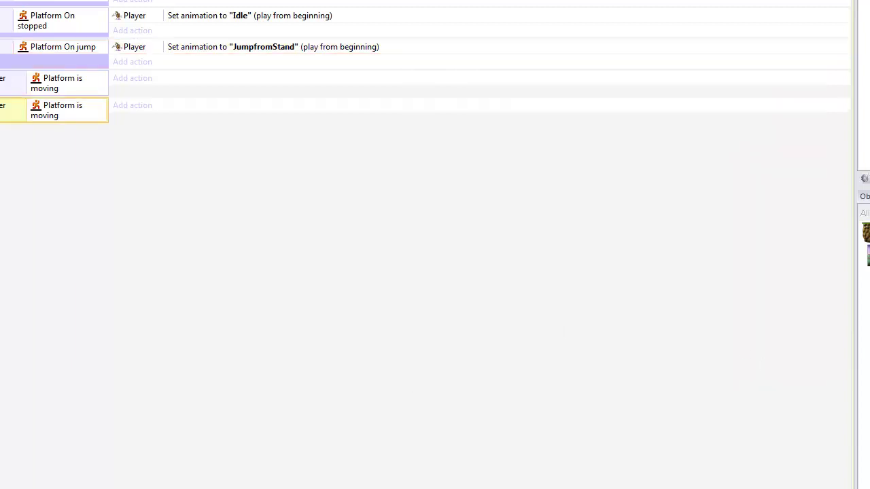
Step: Invert the second sub-event's Is moving condition and move the "JumpfromStand" action from the On jump event into that sub-event
right_click(57, 114)
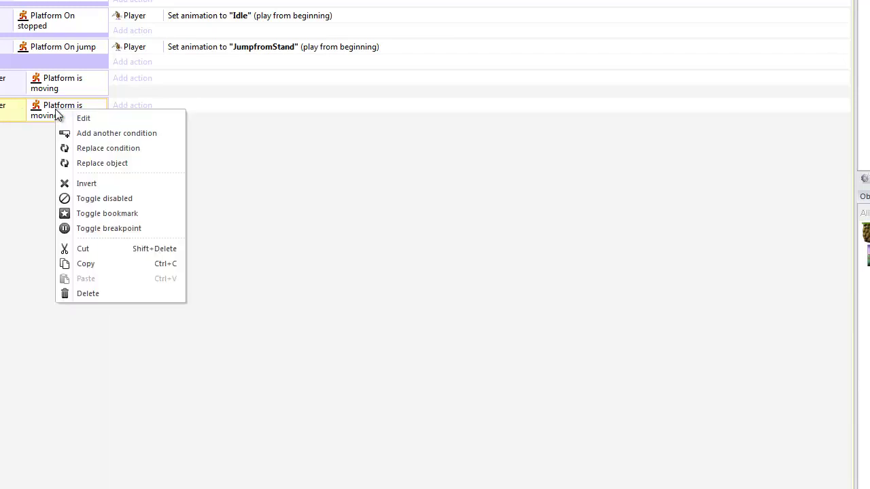
left_click(85, 185)
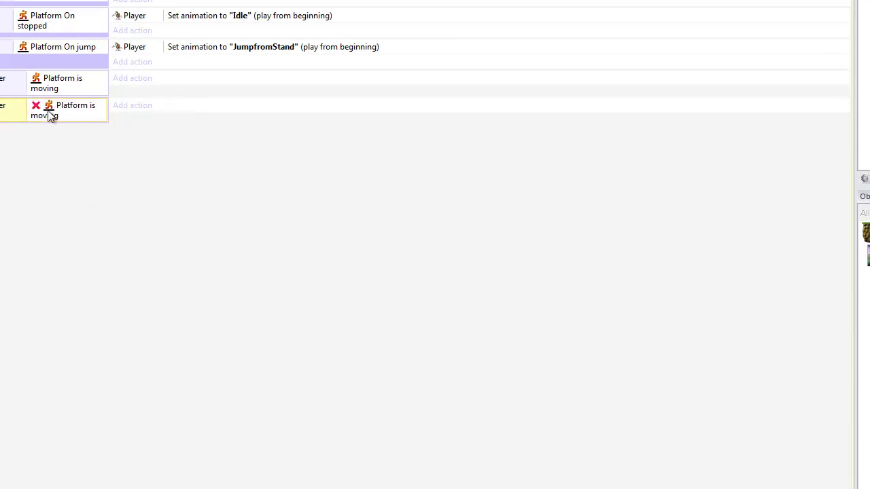
left_click(219, 51)
left_click_drag(213, 52, 206, 112)
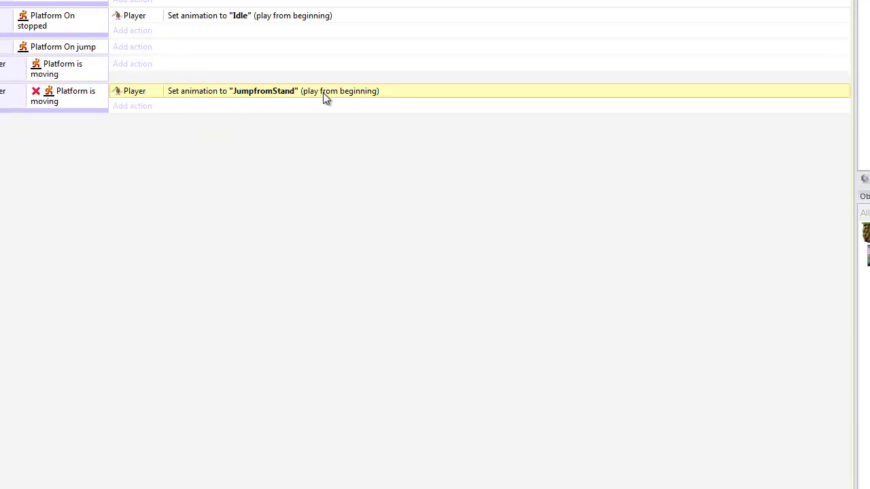
Step: Add a Player Set animation action to the non-inverted Is moving sub-event, playing "JumpfromRun" from the beginning
left_click(133, 65)
left_click(552, 111)
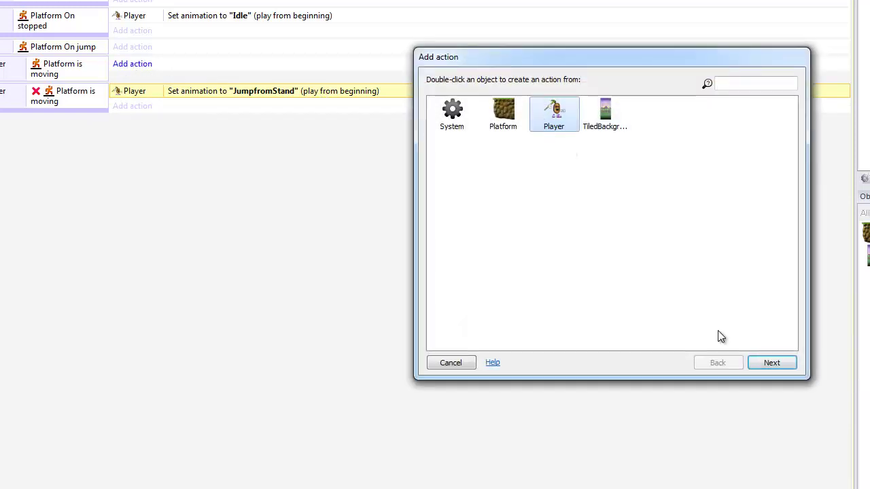
left_click(768, 366)
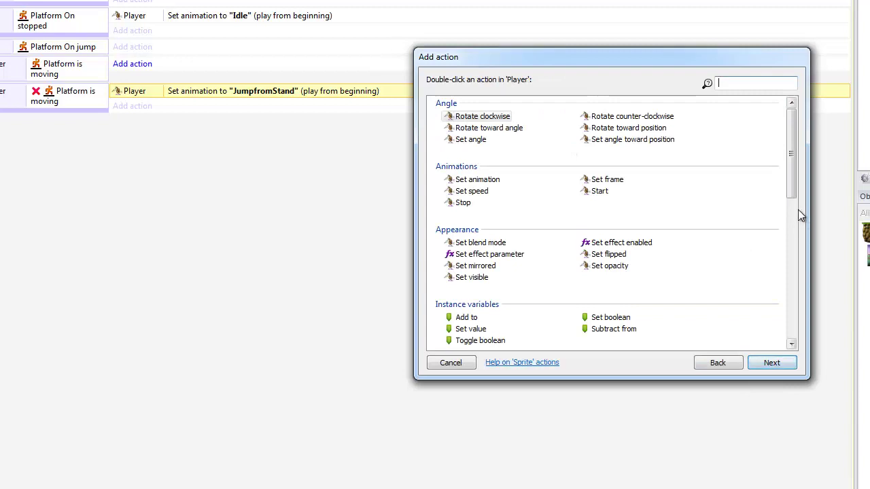
left_click(477, 180)
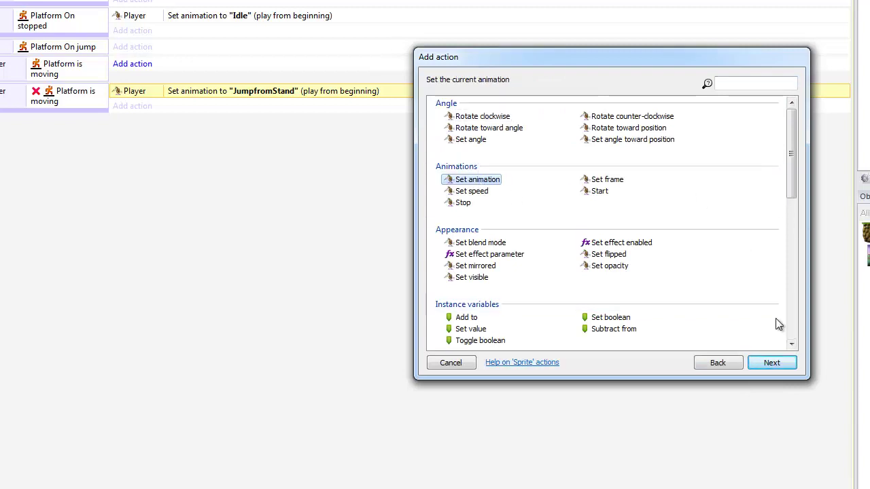
left_click(772, 364)
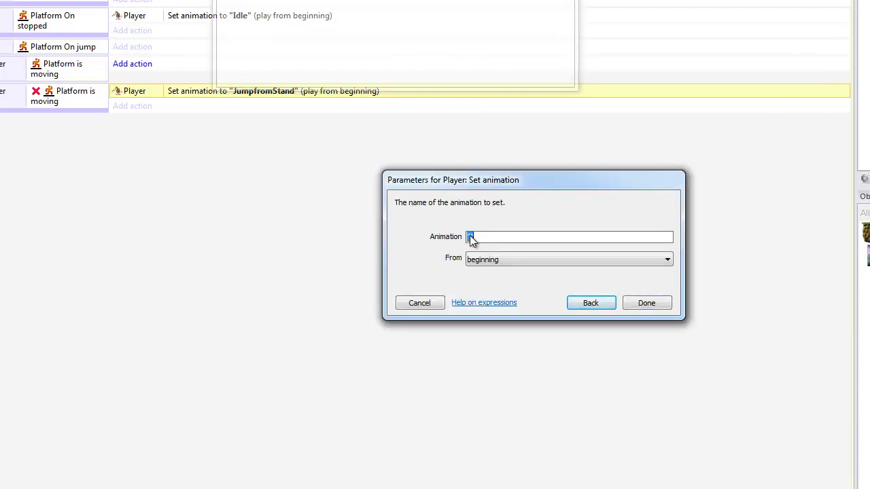
type("JumpfromRun")
left_click(646, 303)
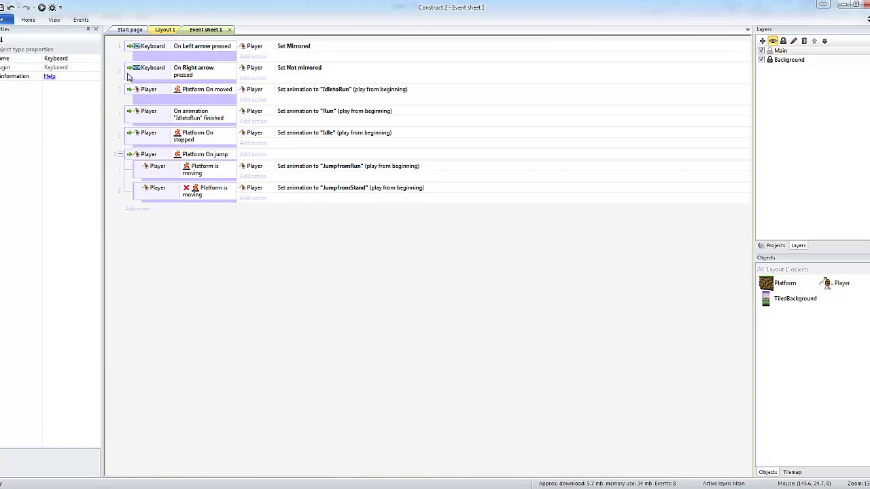
Step: Open the Player sprite's animations in Layout 1 and choose the Loop setting for the IdletoRun animation
left_click(167, 31)
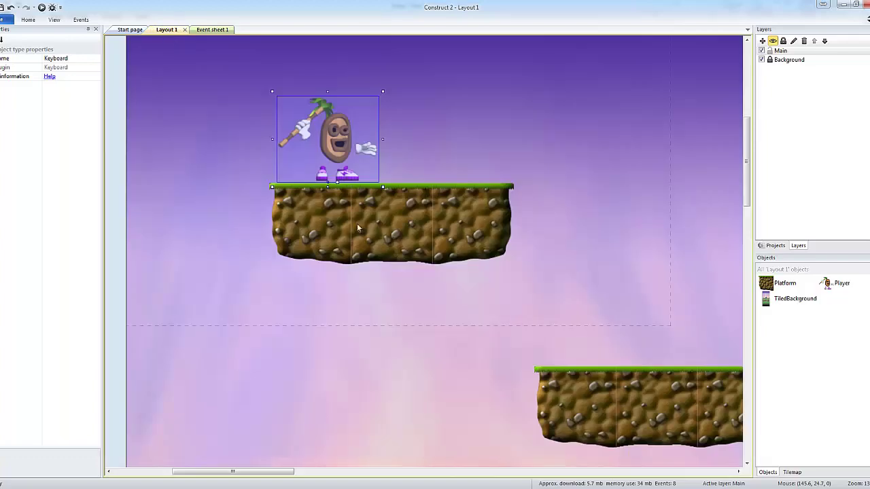
double_click(335, 143)
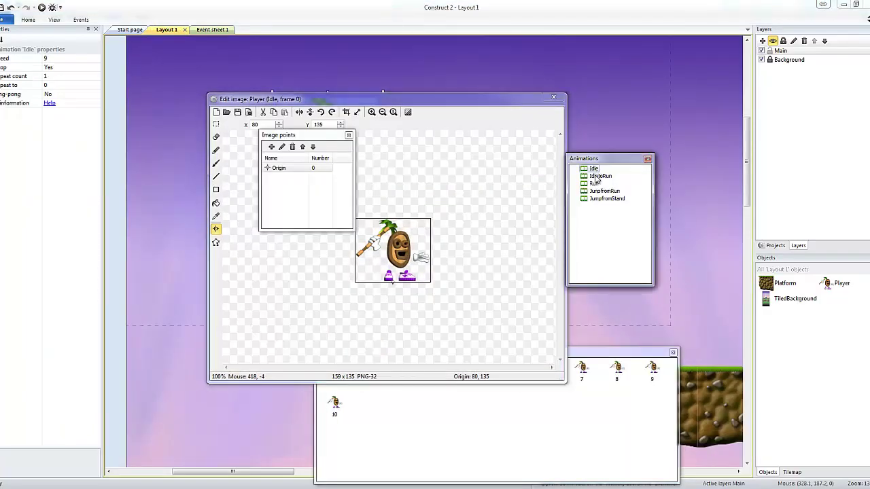
left_click(591, 177)
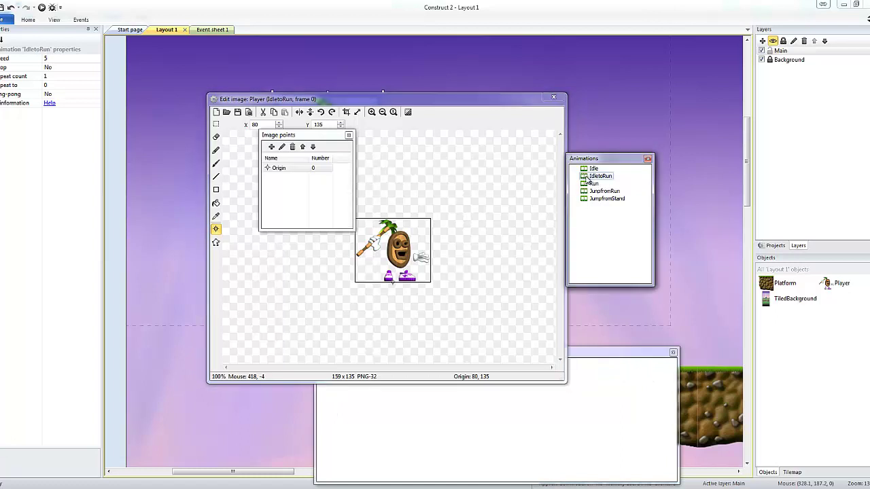
left_click(79, 67)
left_click(97, 70)
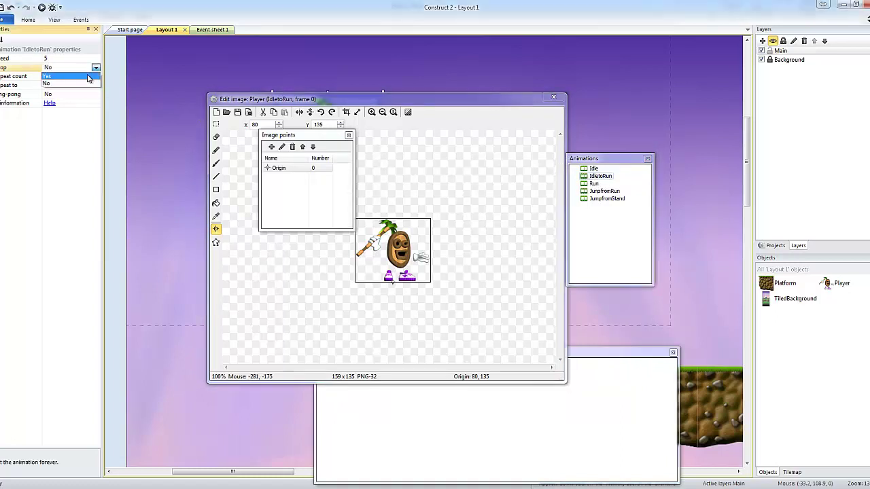
left_click(67, 84)
Step: Set the Loop property of the Player's Run animation to Yes
left_click(593, 184)
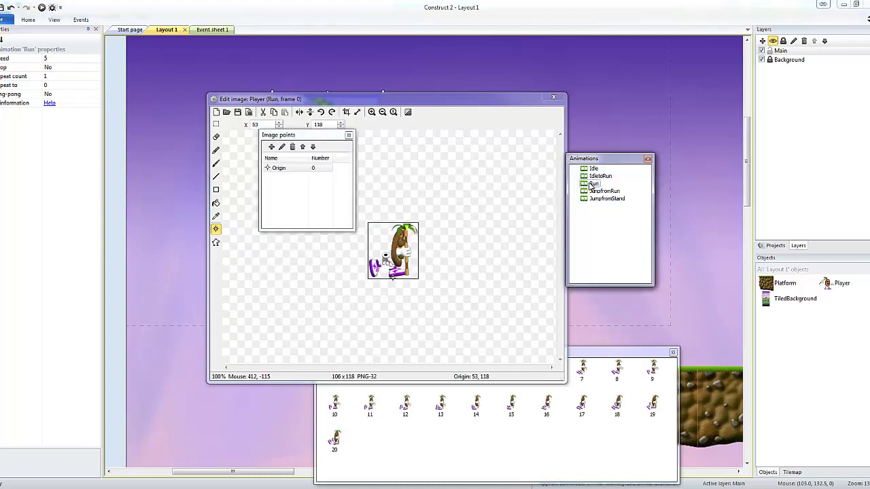
left_click(54, 68)
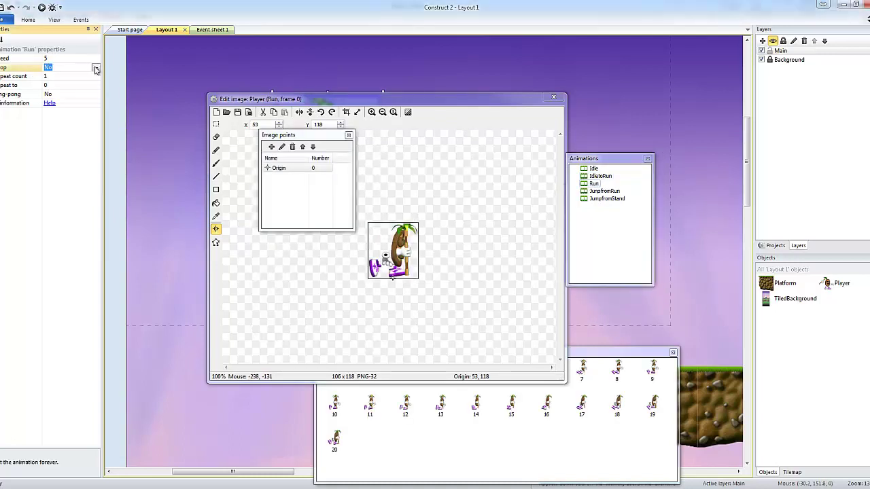
left_click(96, 67)
left_click(68, 84)
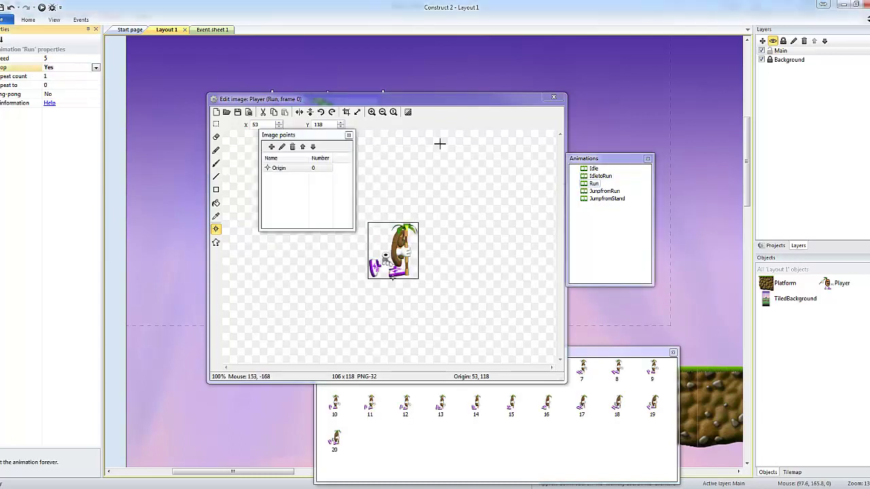
Step: Set the Loop property of the Player's JunpfromRun animation to Yes
left_click(610, 191)
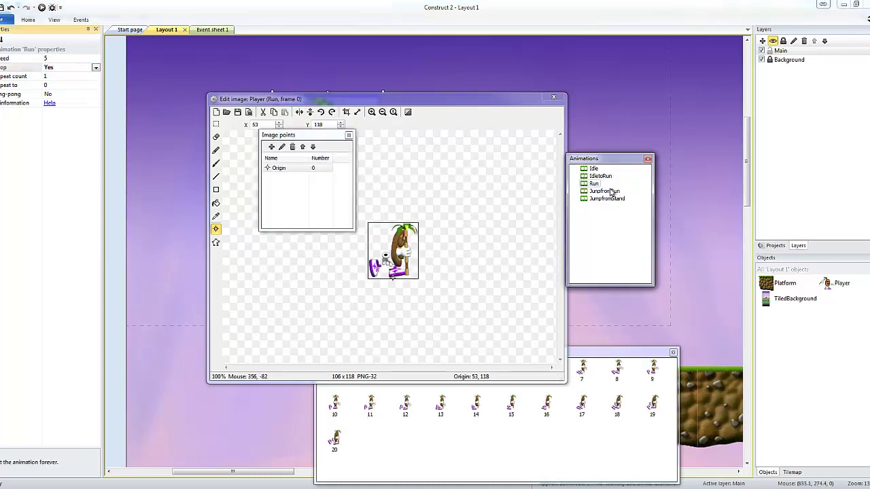
left_click(59, 68)
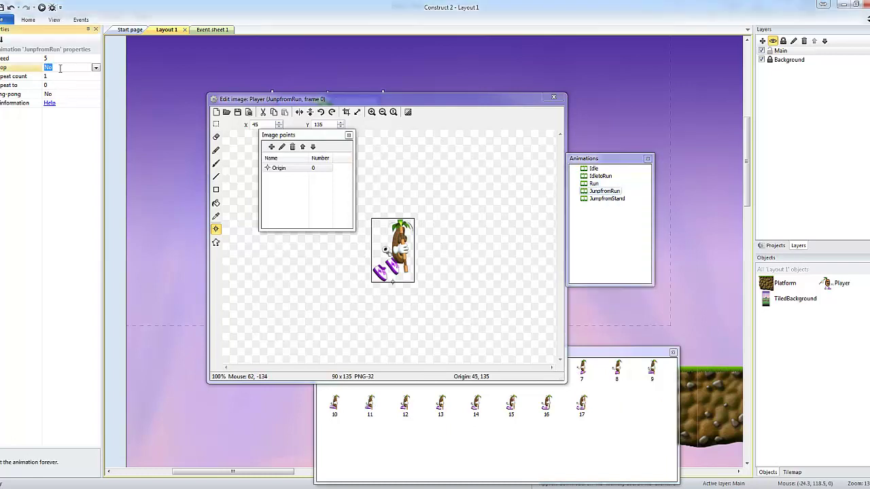
left_click(96, 67)
left_click(89, 84)
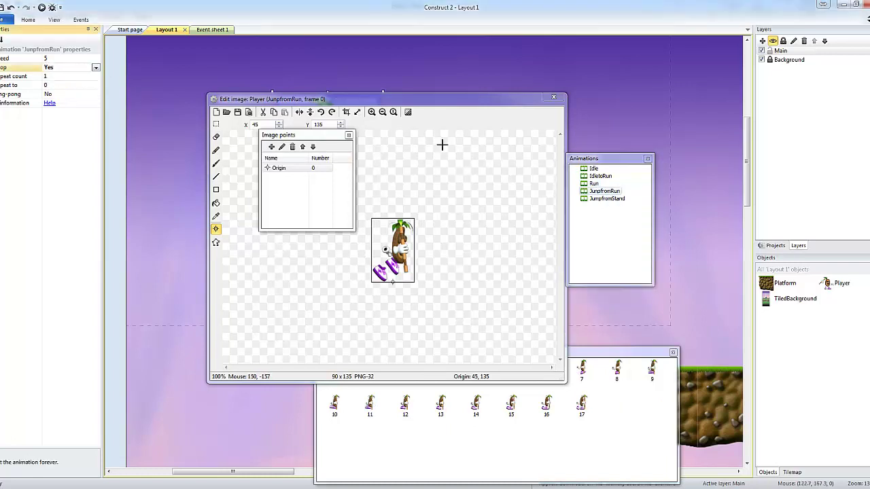
Step: Set the Loop property of the Player's JumpfromStand animation to Yes and close the image editor
left_click(606, 198)
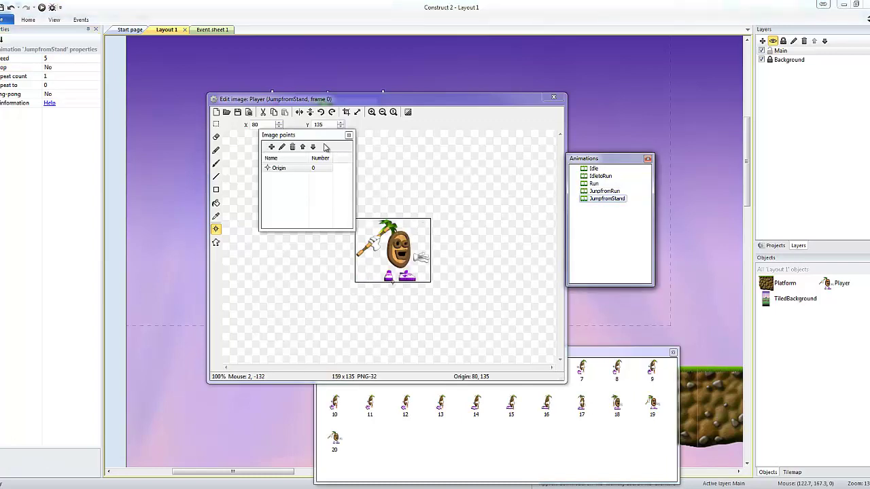
left_click(60, 67)
left_click(96, 67)
left_click(80, 85)
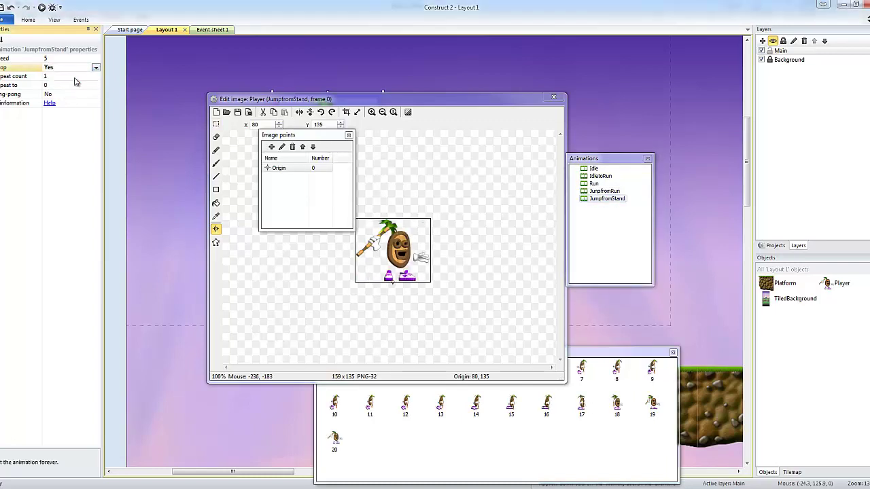
left_click(330, 170)
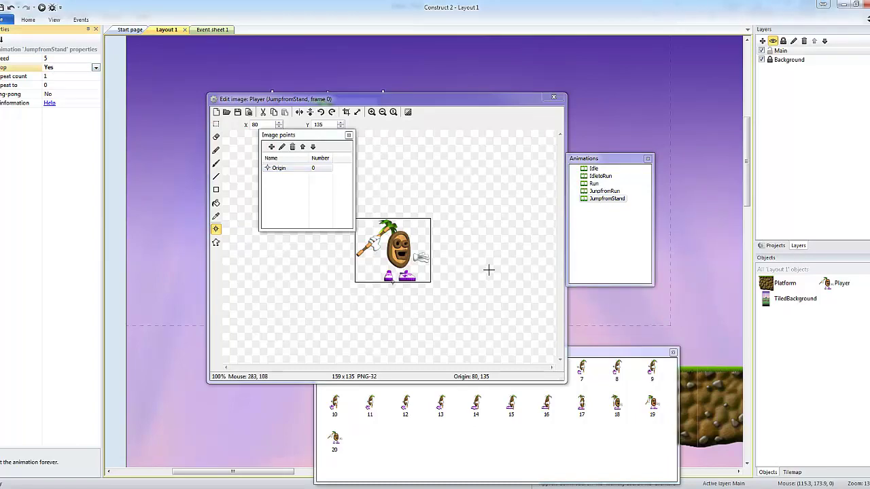
left_click(554, 98)
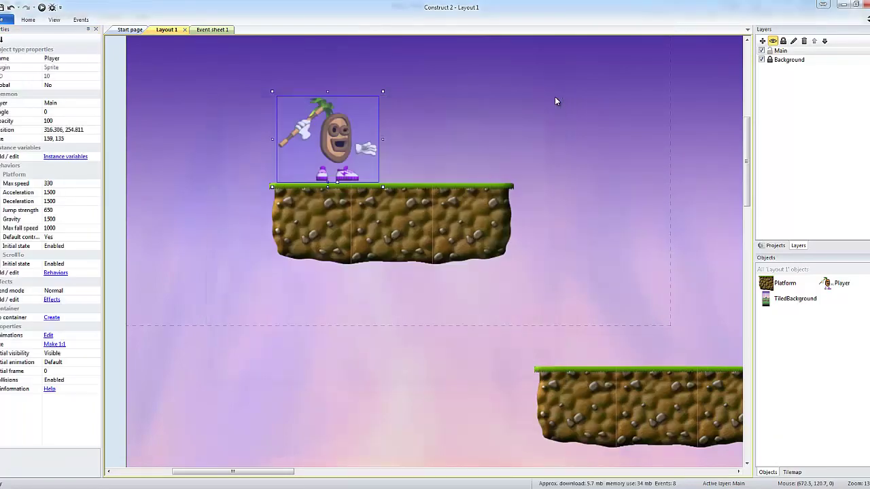
left_click(206, 29)
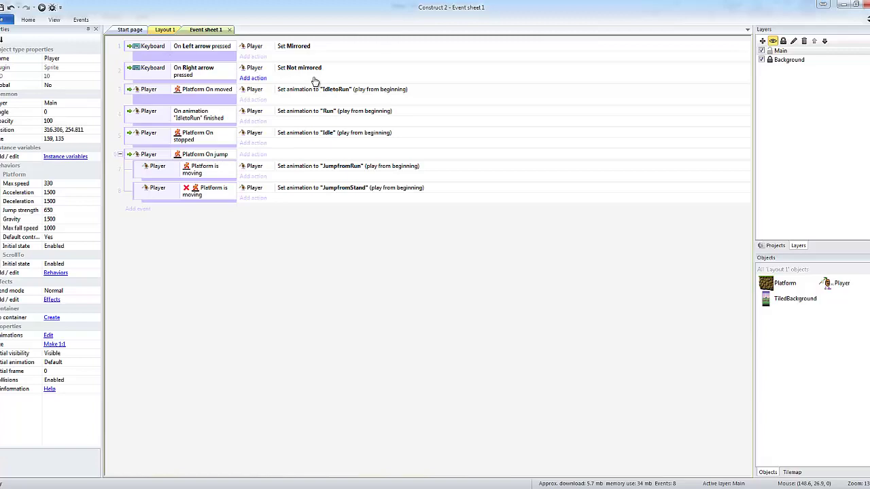
left_click(161, 32)
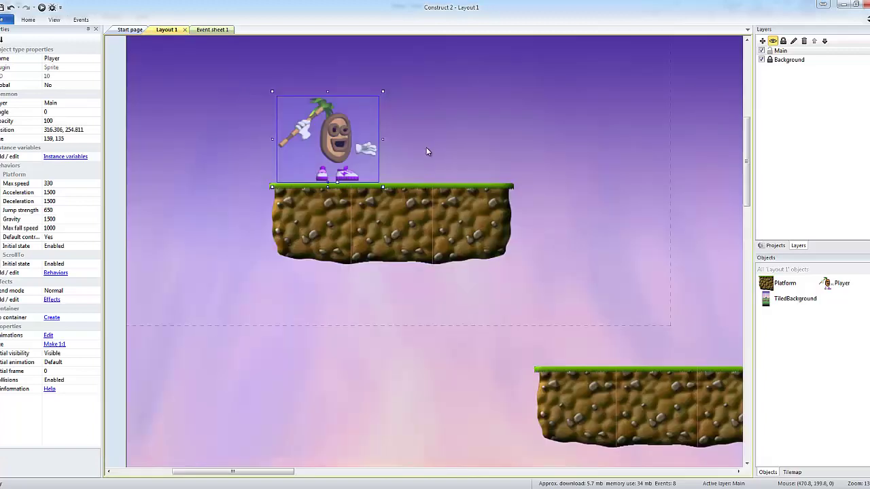
Step: Set the Loop property of the Player's IdletoRun animation to No and close the image editor
double_click(340, 153)
left_click(601, 178)
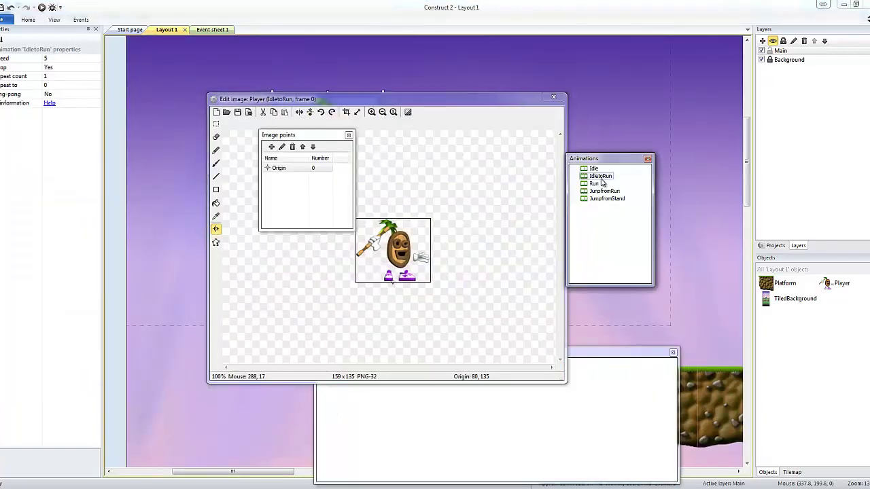
left_click(64, 69)
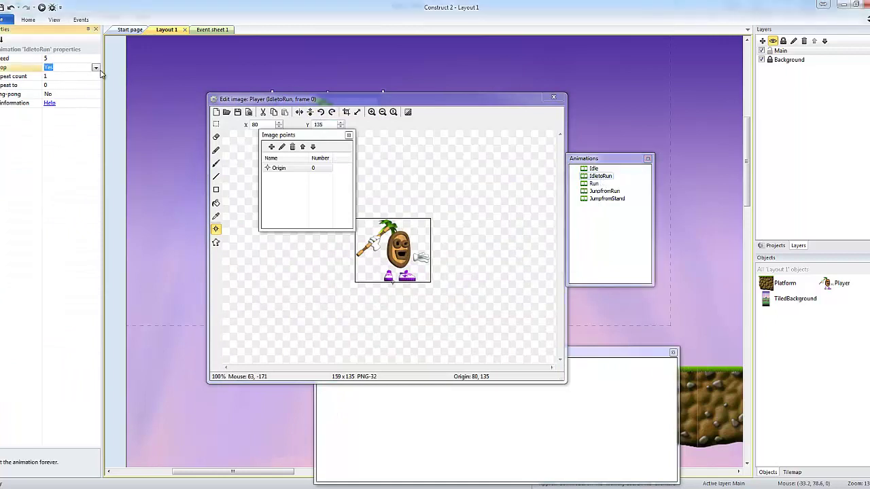
left_click(96, 68)
left_click(68, 84)
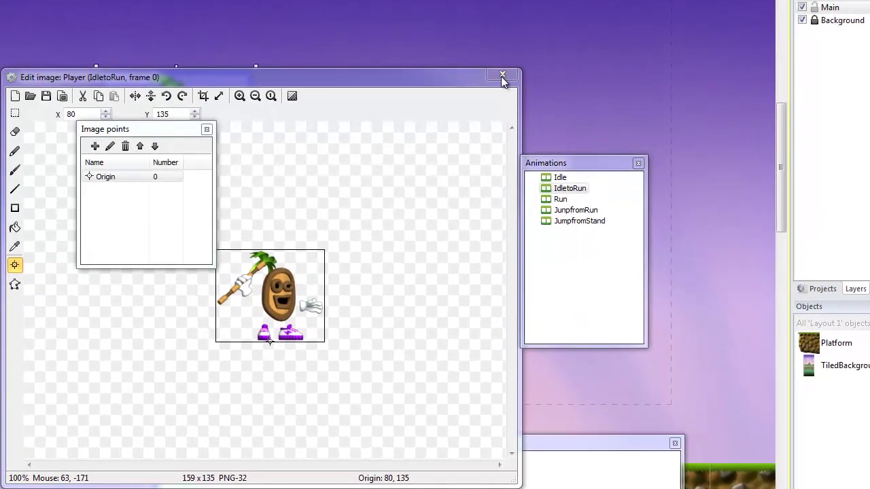
left_click(503, 75)
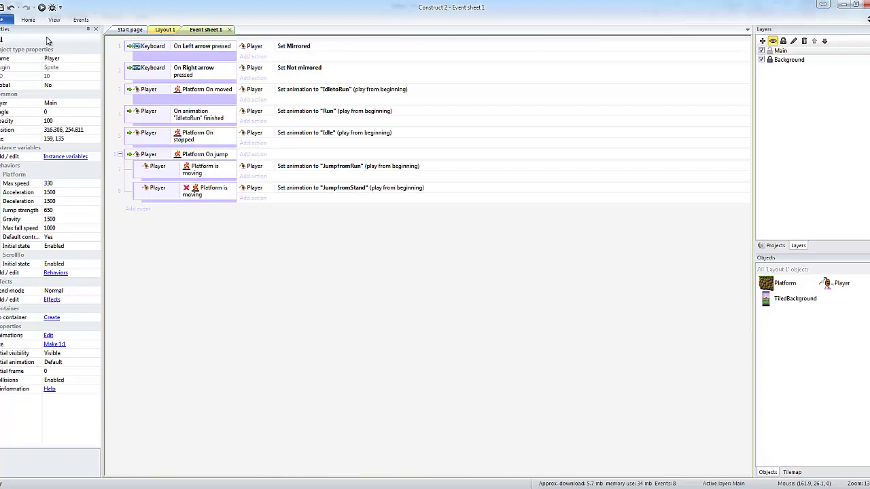
Step: Preview the game, switch to it in the browser, and run the player along the starting platform
left_click(41, 7)
left_click(179, 460)
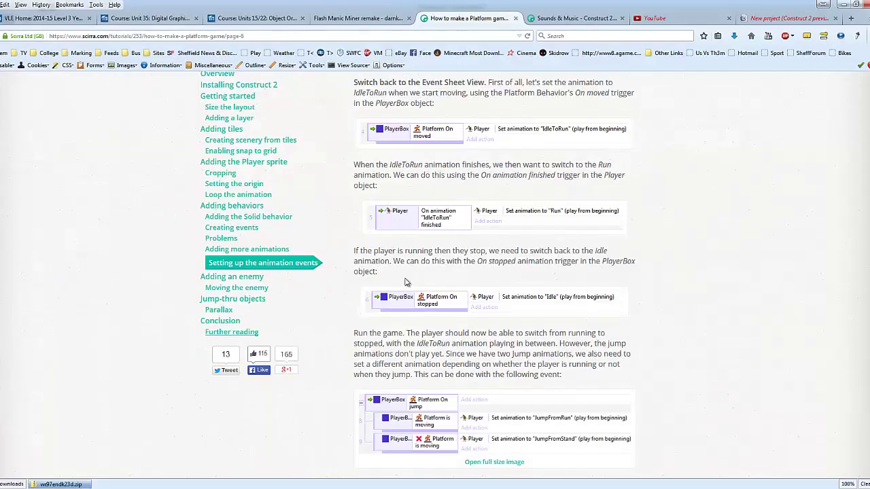
left_click(755, 17)
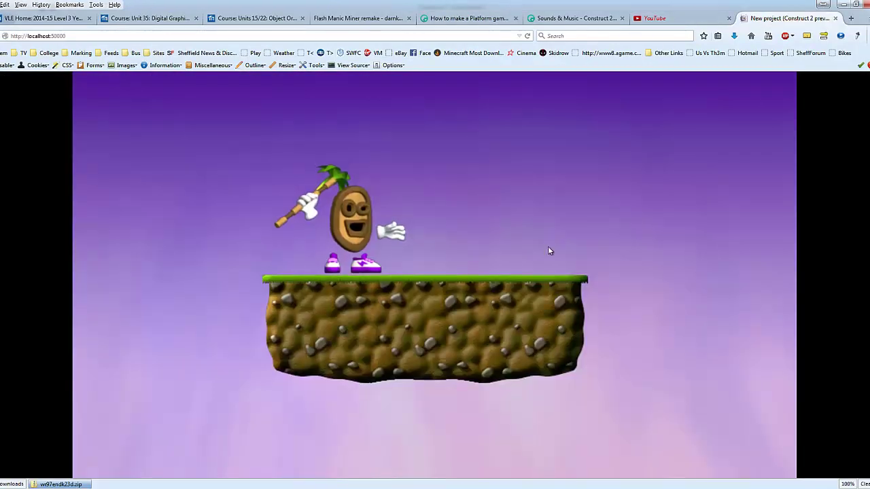
key("Right")
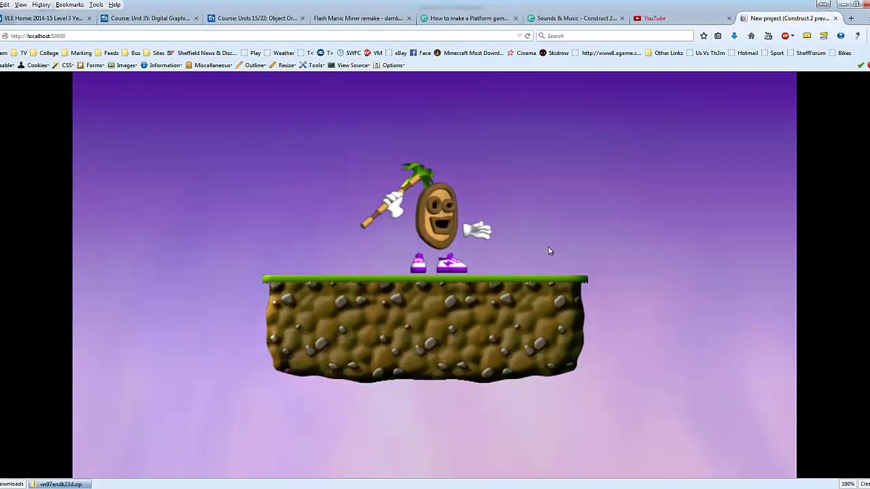
key("Right")
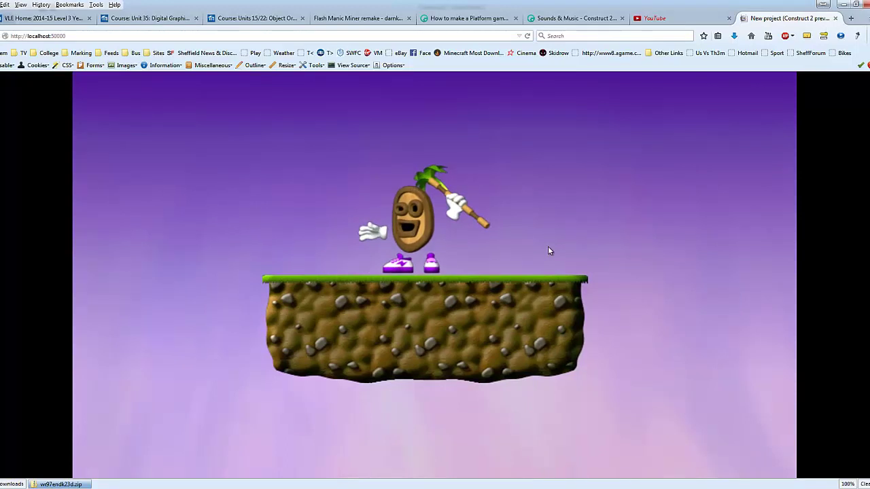
Step: Reload the game preview and run the player back and forth across the first two platforms to check the idle-to-run transition
key("F5")
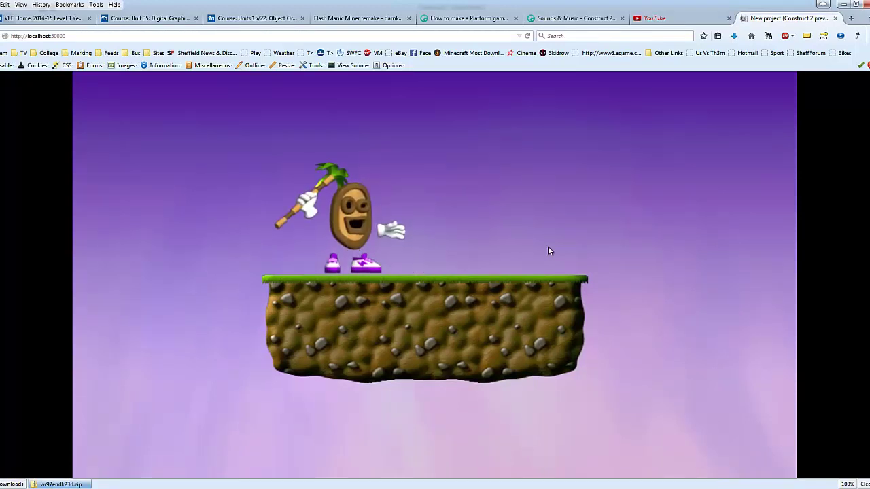
key("Right")
key("Left")
key("Right")
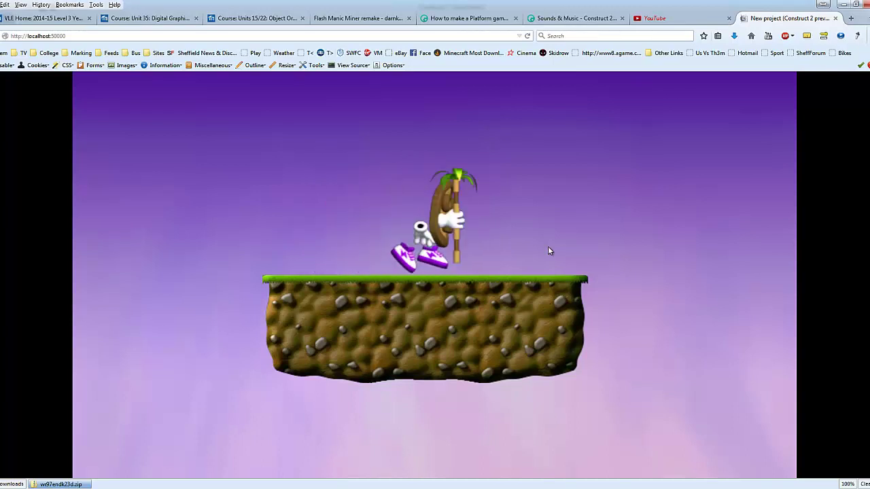
key("Left")
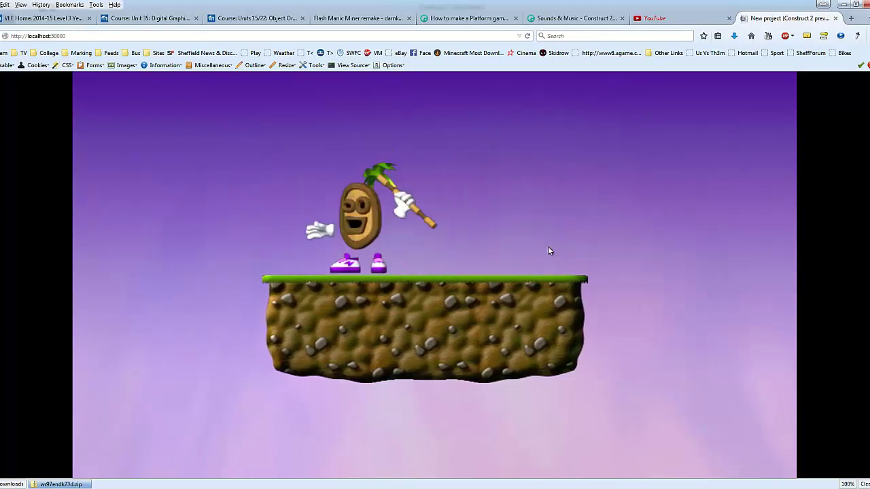
key("Right")
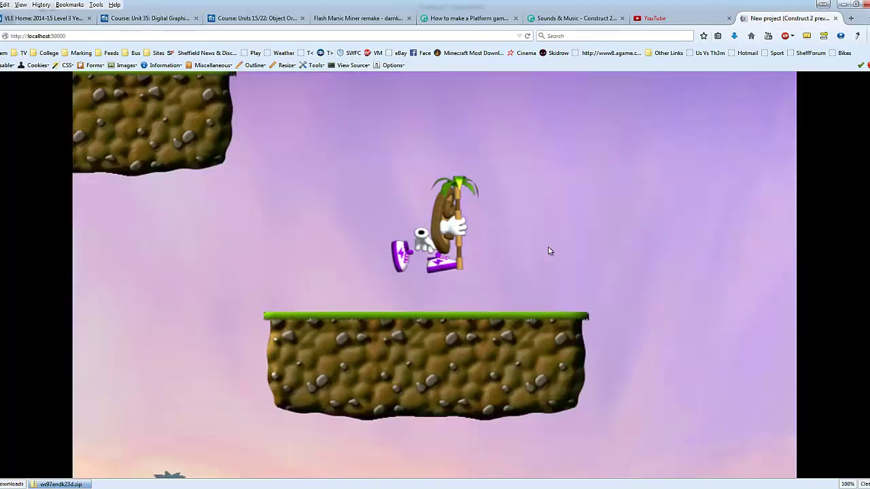
key("Left")
key("Right")
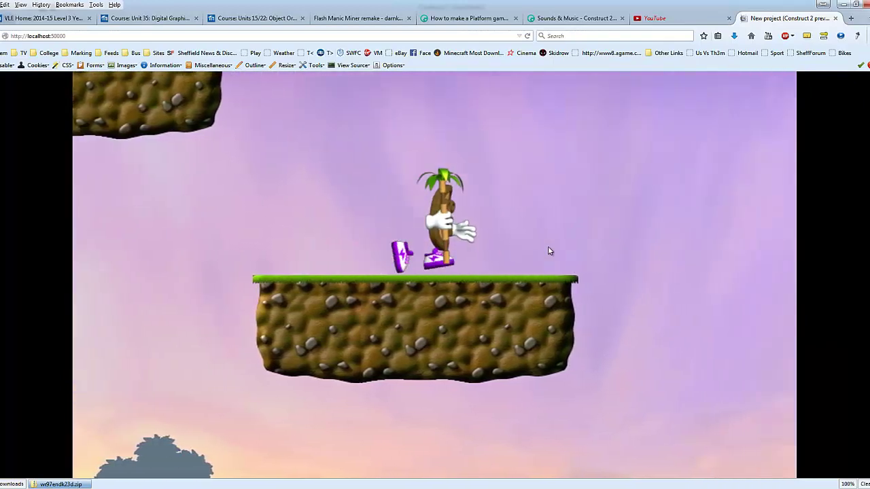
key("Left")
key("Right")
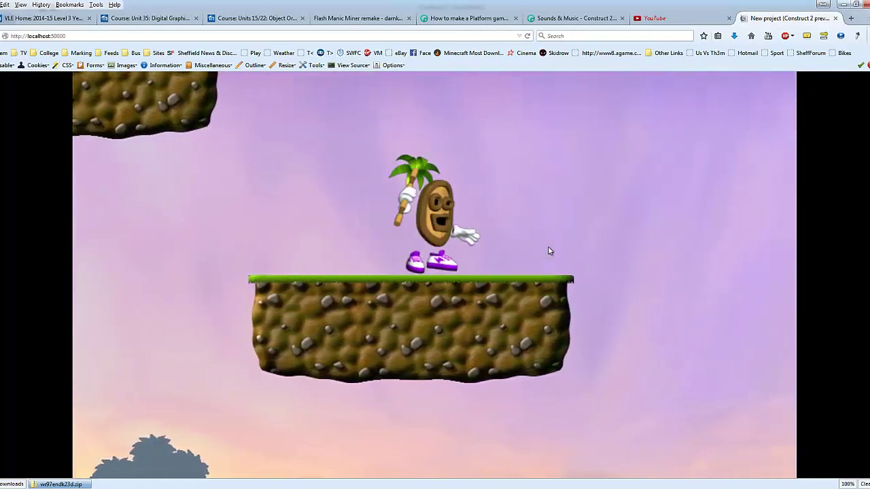
key("Left")
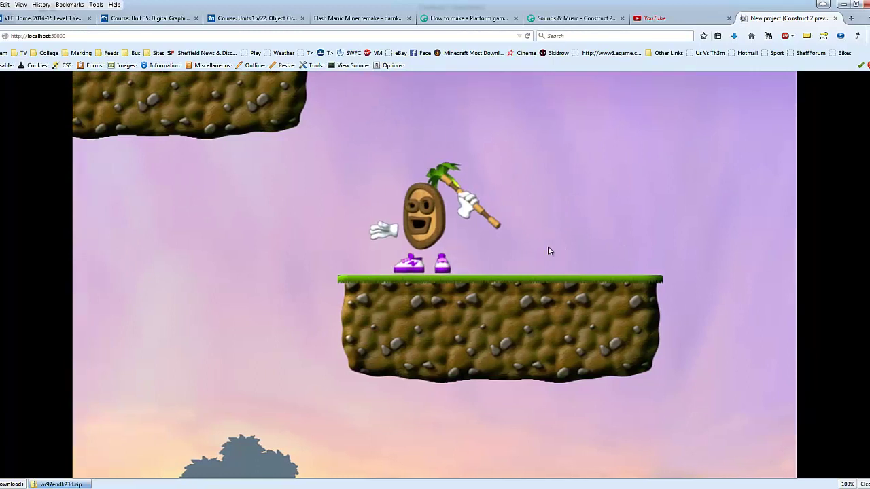
key("Right")
key("Left")
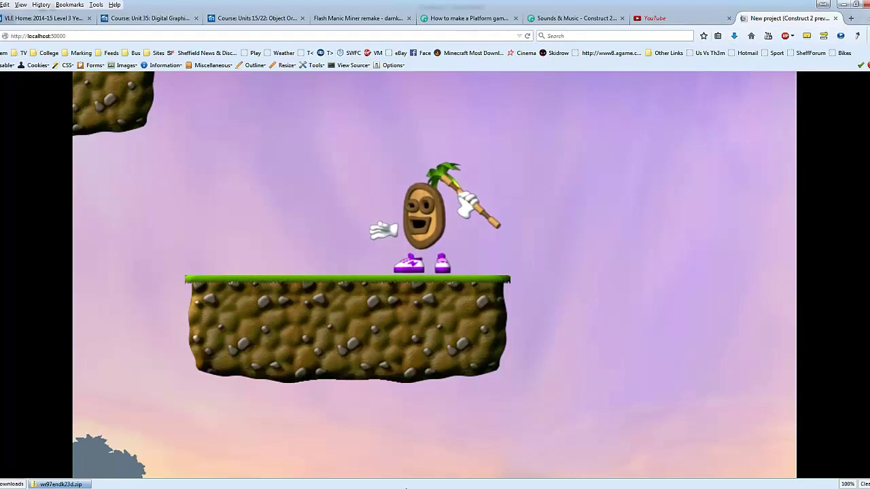
Step: Back in Construct 2's Layout 1, set the Speed of the Player's IdletoRun animation to 15 and close the image editor
left_click(405, 488)
left_click(165, 29)
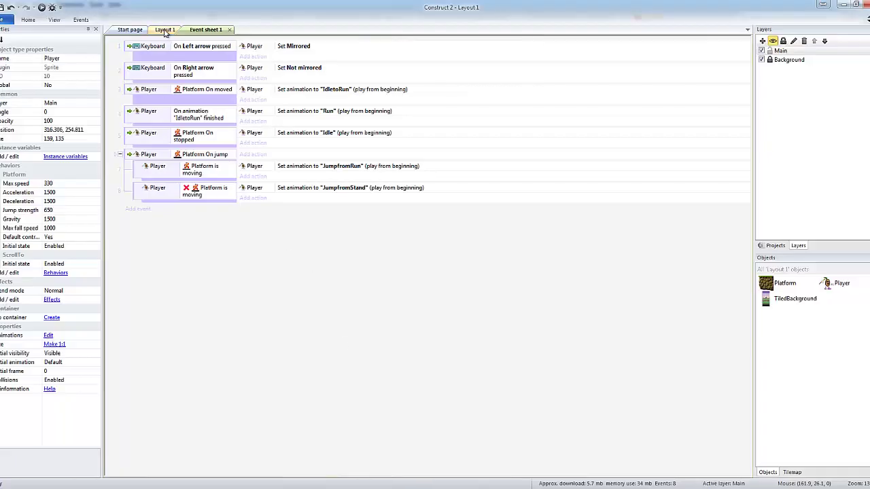
double_click(342, 159)
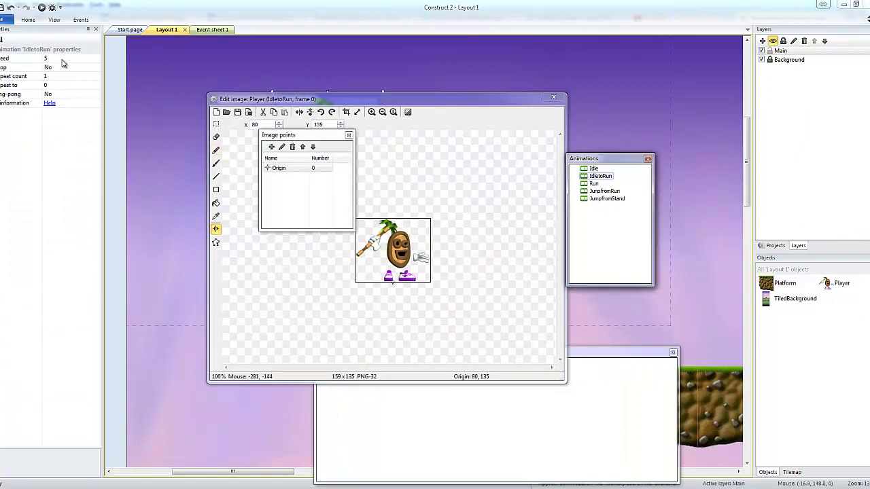
left_click(75, 60)
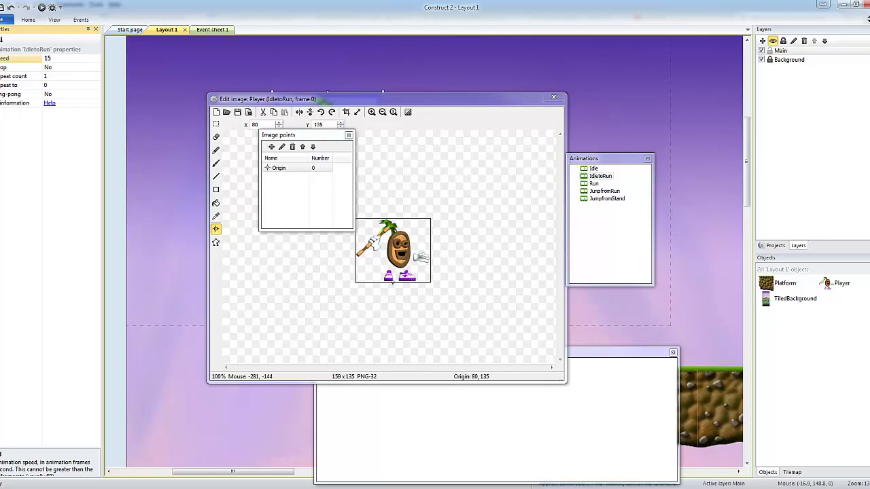
left_click(42, 7)
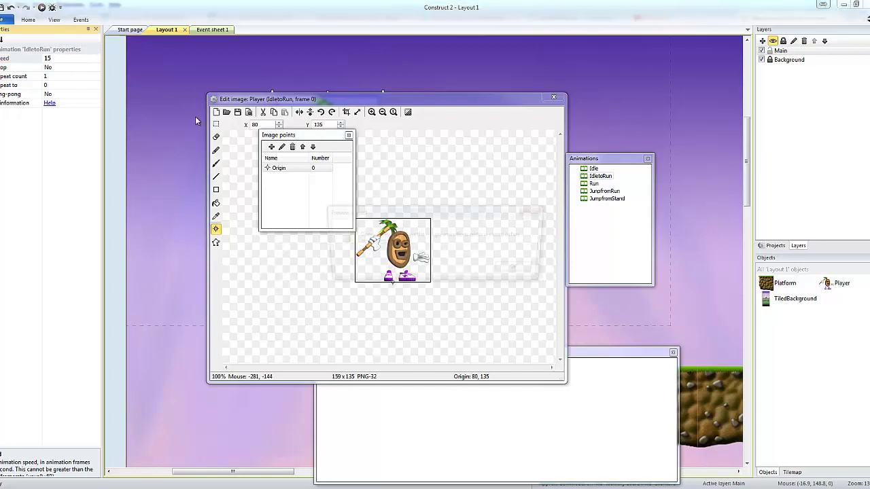
left_click(522, 268)
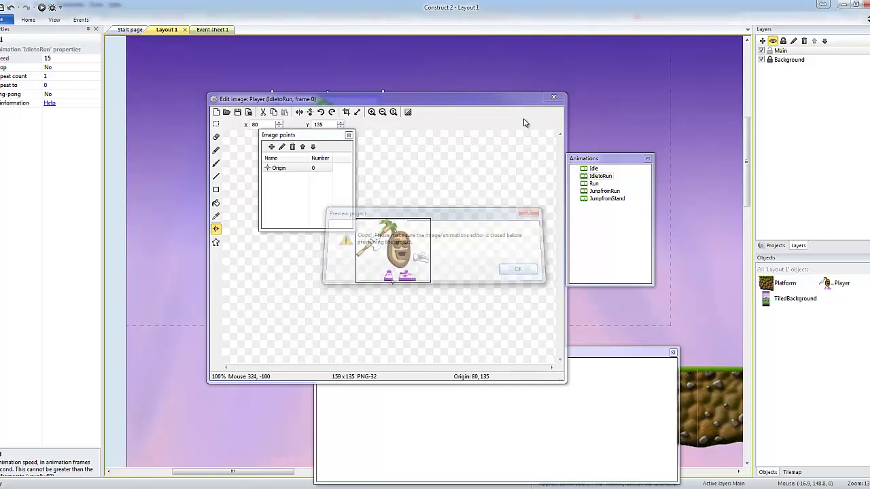
left_click(554, 100)
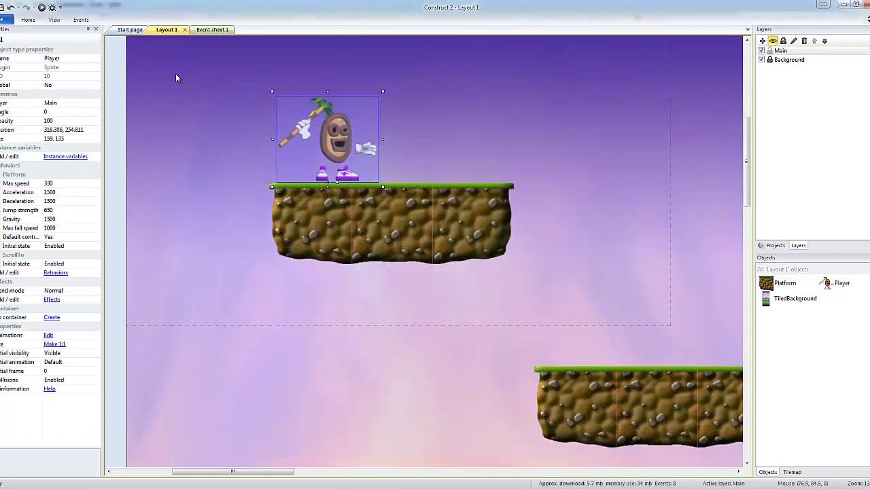
Step: Preview the game again and run the player both ways on the starting platform to check the faster transition
left_click(41, 7)
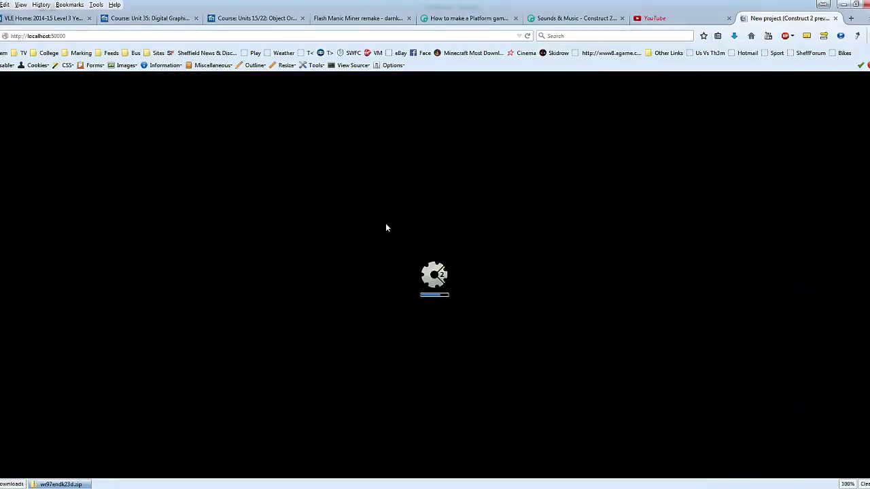
key("Right")
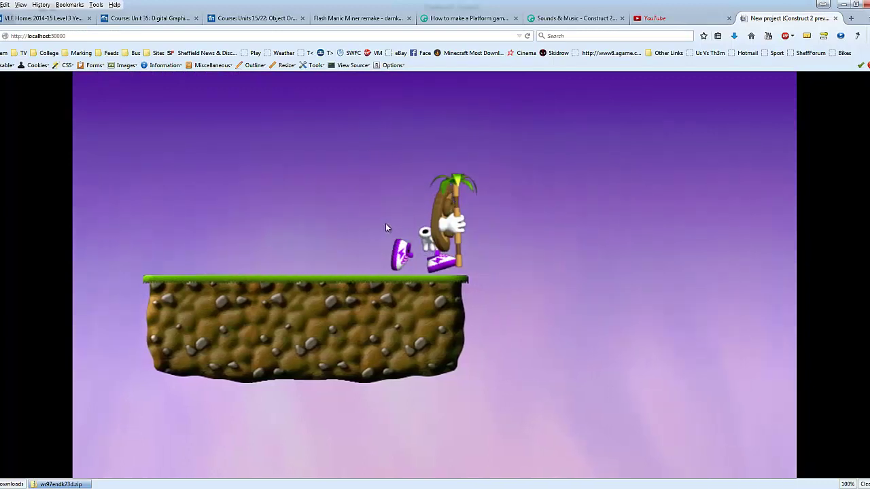
key("Left")
key("Right")
key("Left")
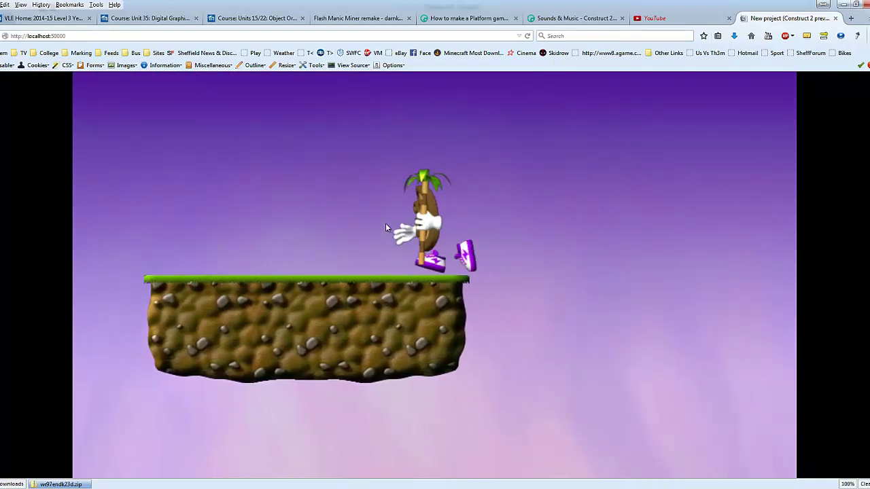
key("Right")
key("Right")
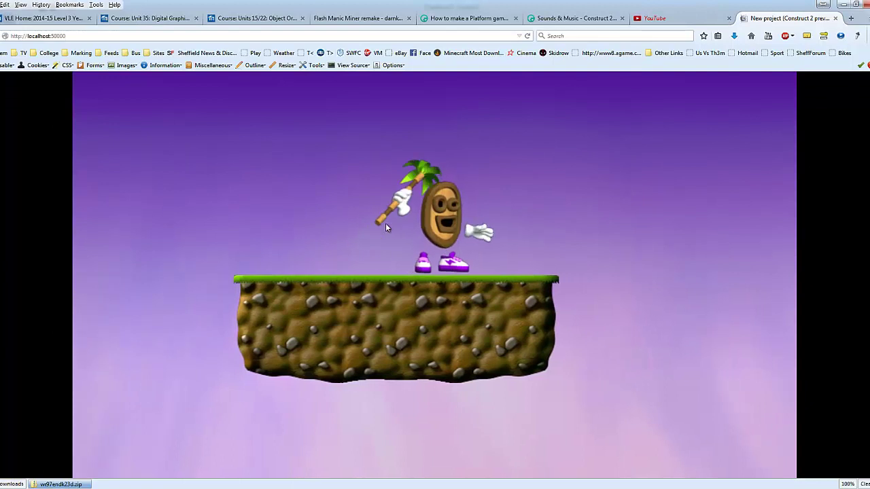
key("Left")
Step: Make the player jump repeatedly on the starting platform to check the jump animations
key("Up")
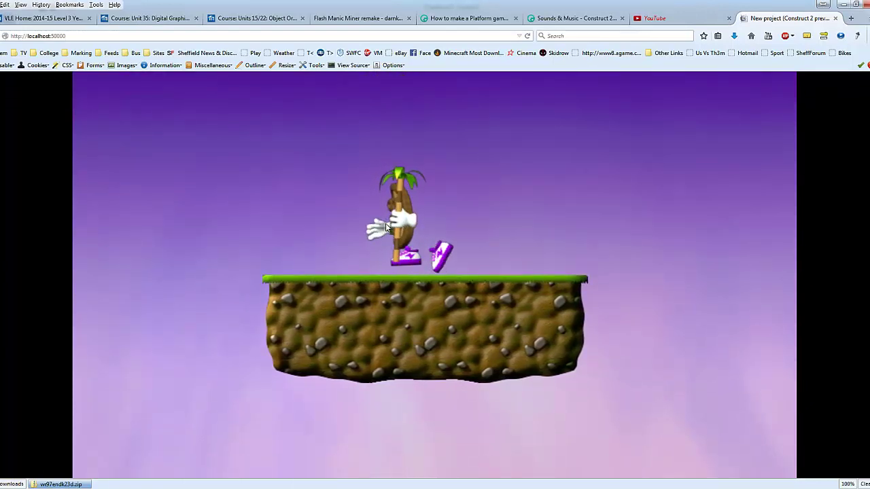
key("Up")
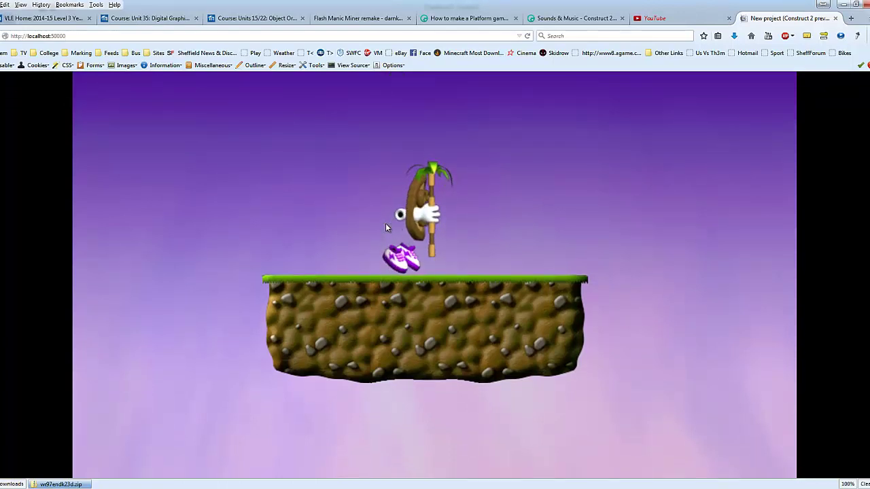
key("Up")
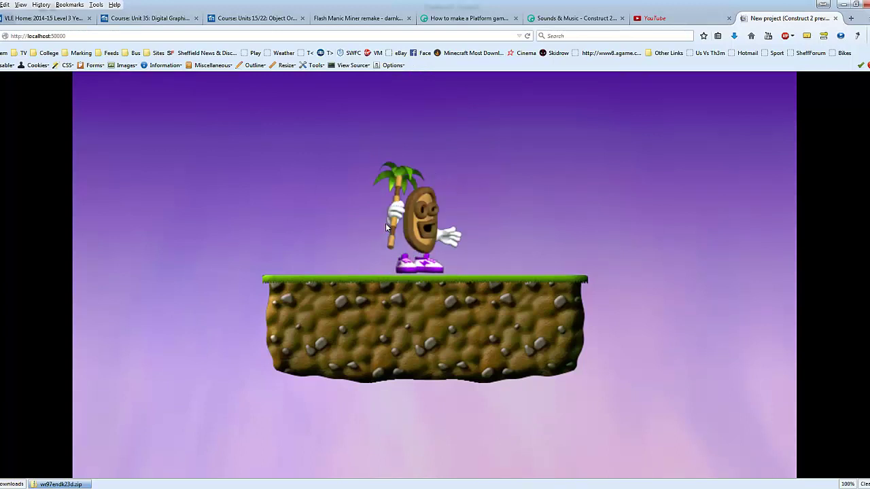
key("Up")
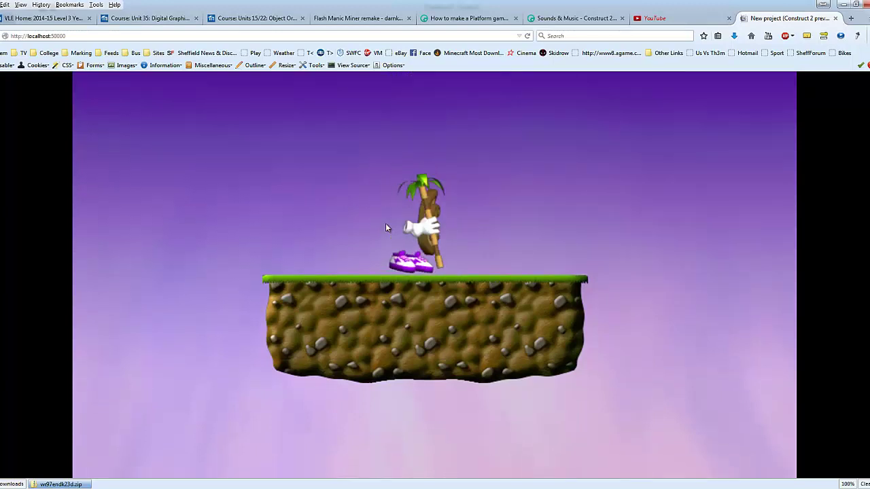
Step: Run the player down to the lower platform and test direction changes and jumps while moving
key("Right")
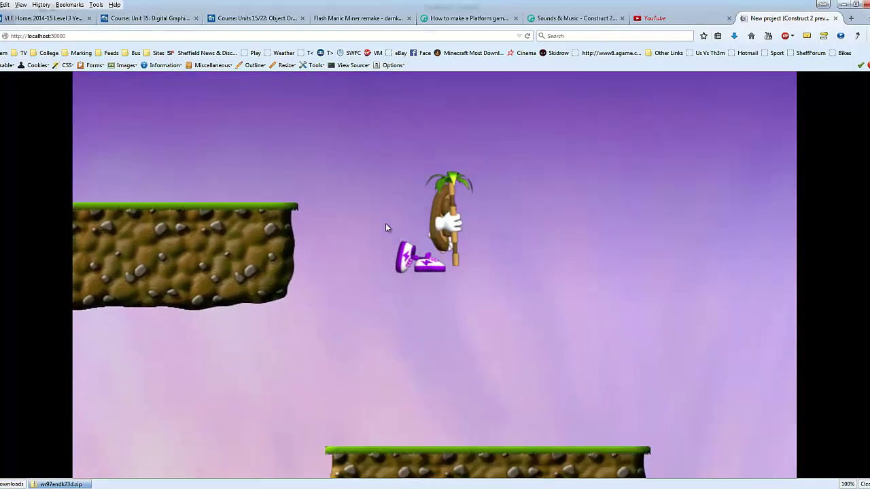
key("Right")
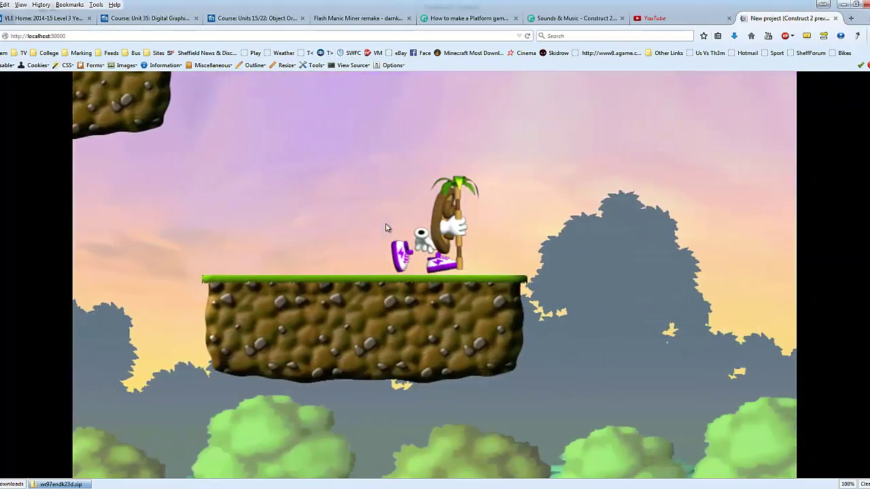
key("Left")
key("Up")
key("Right")
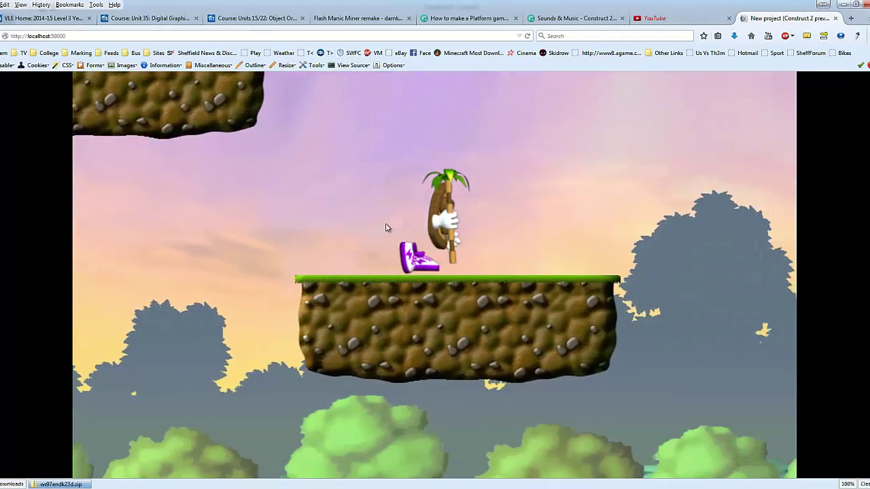
key("Left")
key("Up")
key("Right")
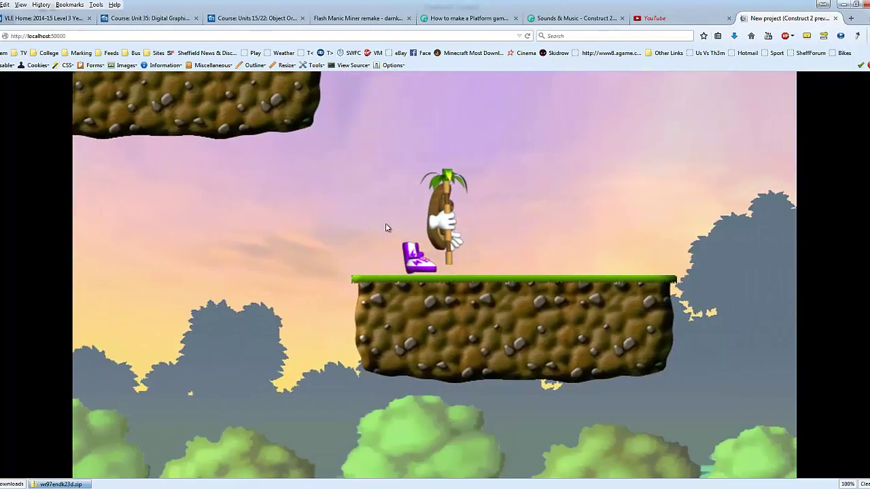
key("Left")
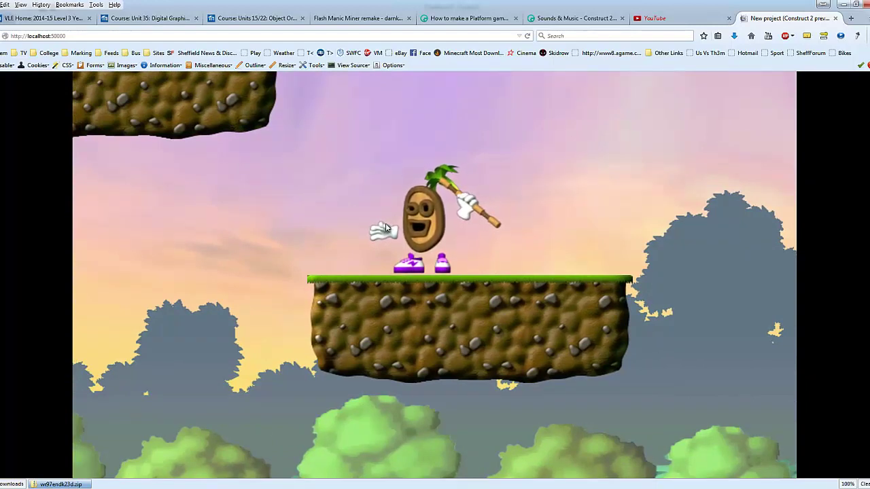
Step: Turn the player both ways on the lower platform and jump toward the upper one to check the mirroring and landing animations
key("Right")
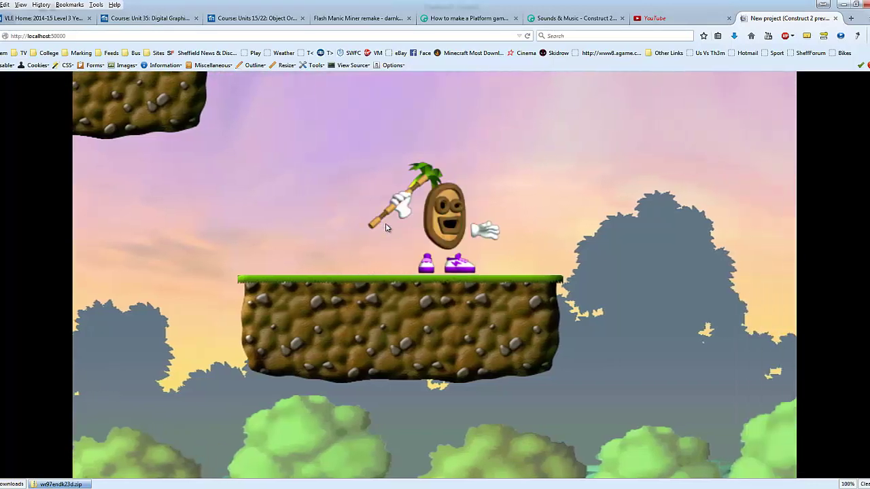
key("Left")
key("Up")
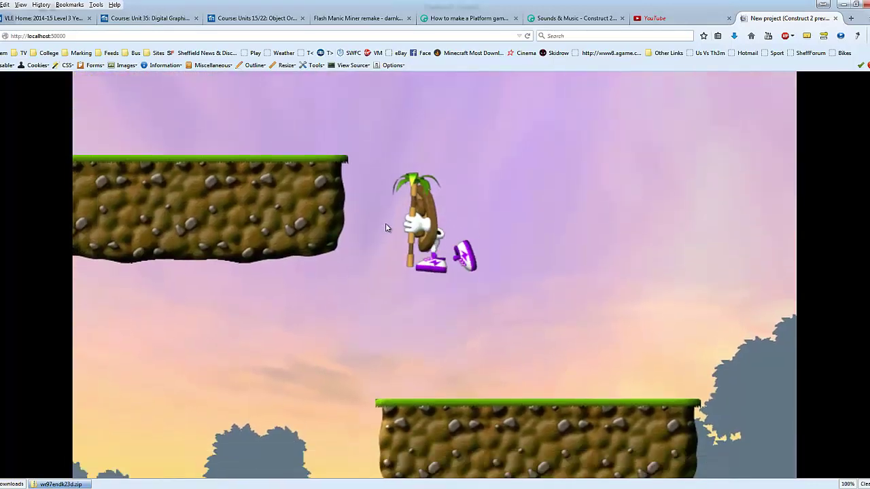
key("Right")
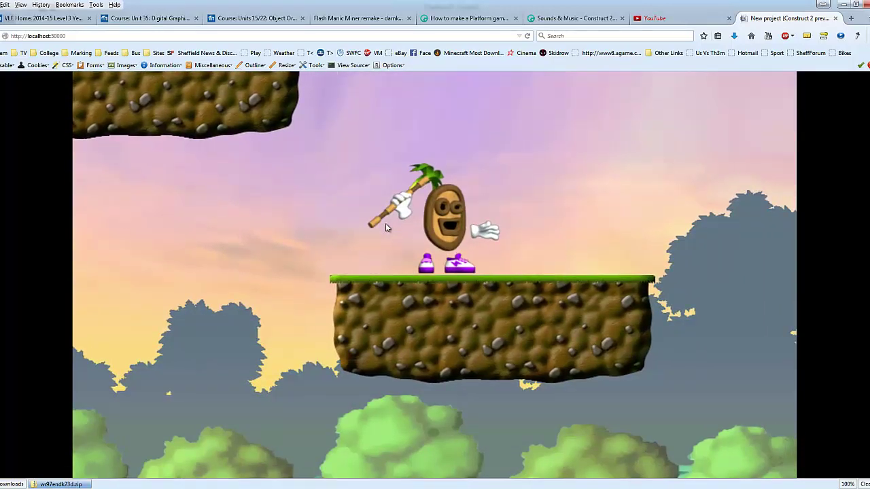
Step: Switch to the platform game tutorial and review the On jump and On landed sub-event instructions through the end of page 6
left_click(447, 18)
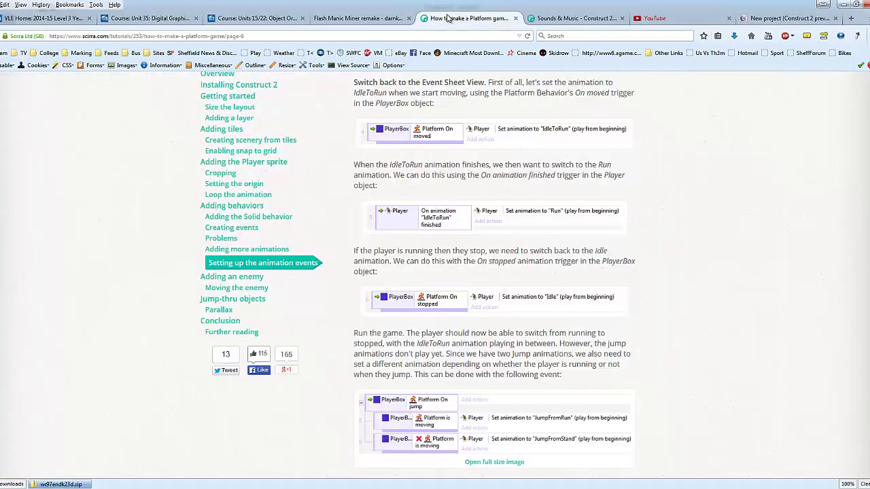
scroll(702, 224, "down", 5)
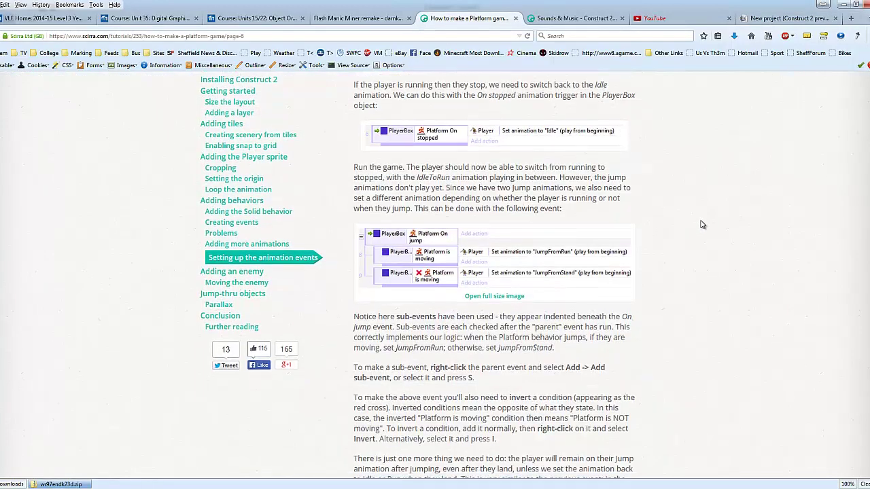
scroll(703, 225, "up", 5)
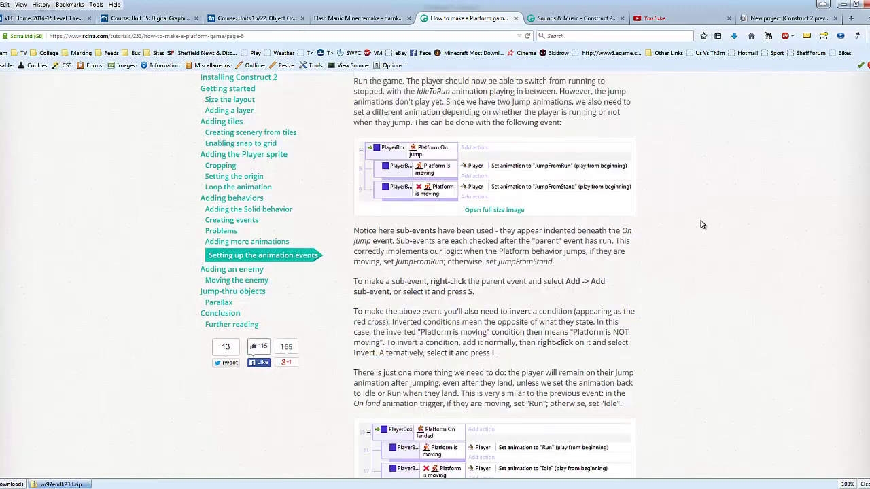
scroll(702, 224, "down", 3)
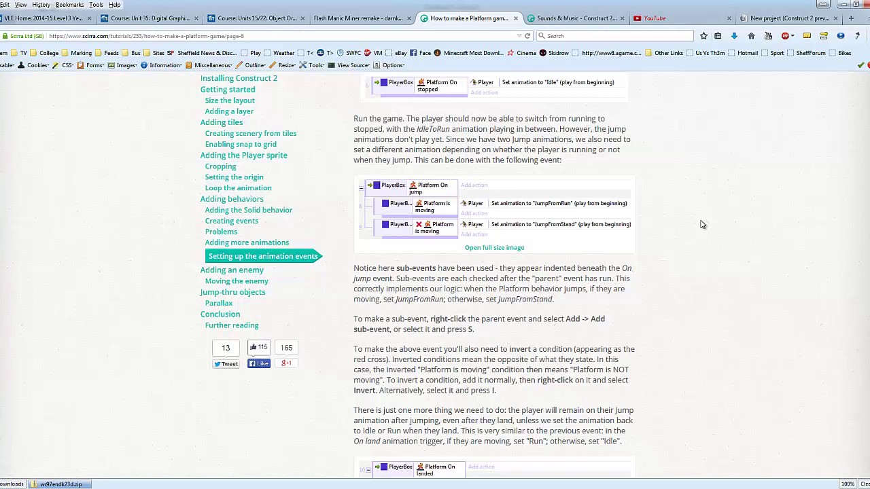
scroll(702, 225, "down", 2)
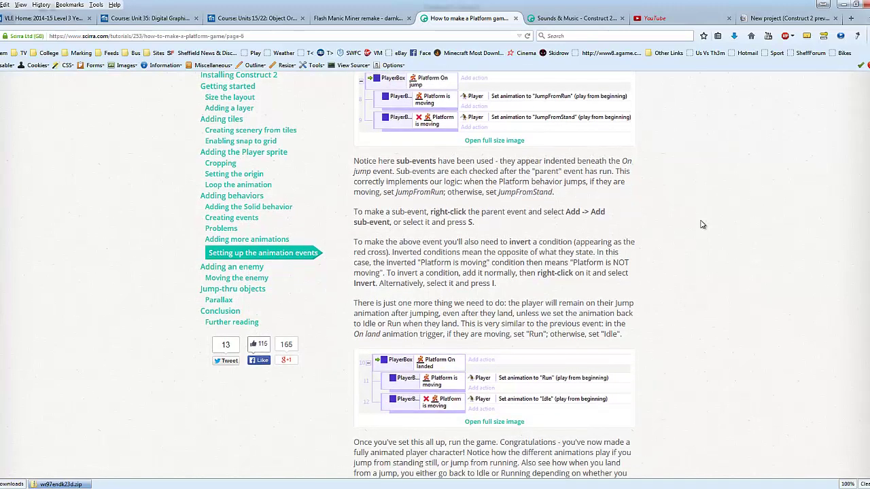
scroll(703, 225, "down", 3)
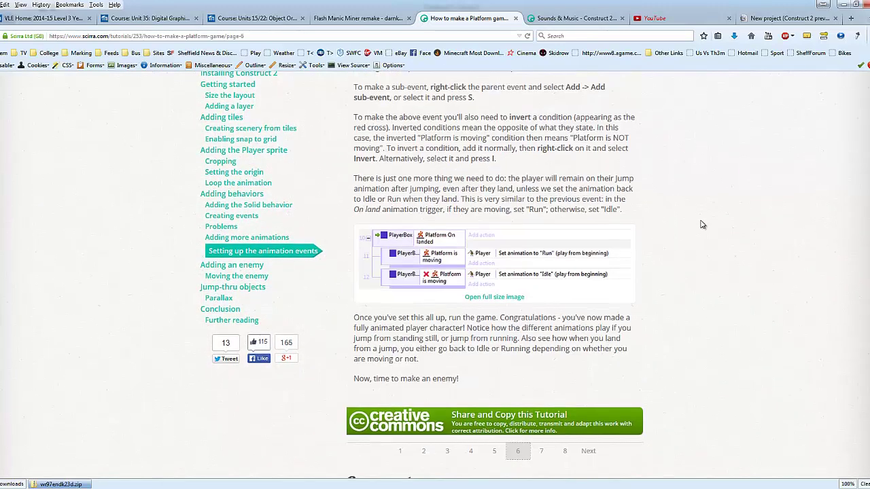
scroll(702, 225, "up", 2)
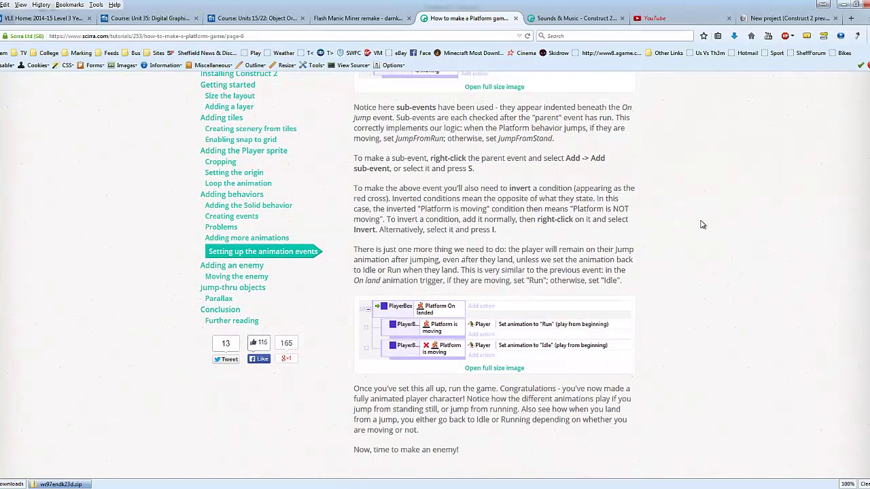